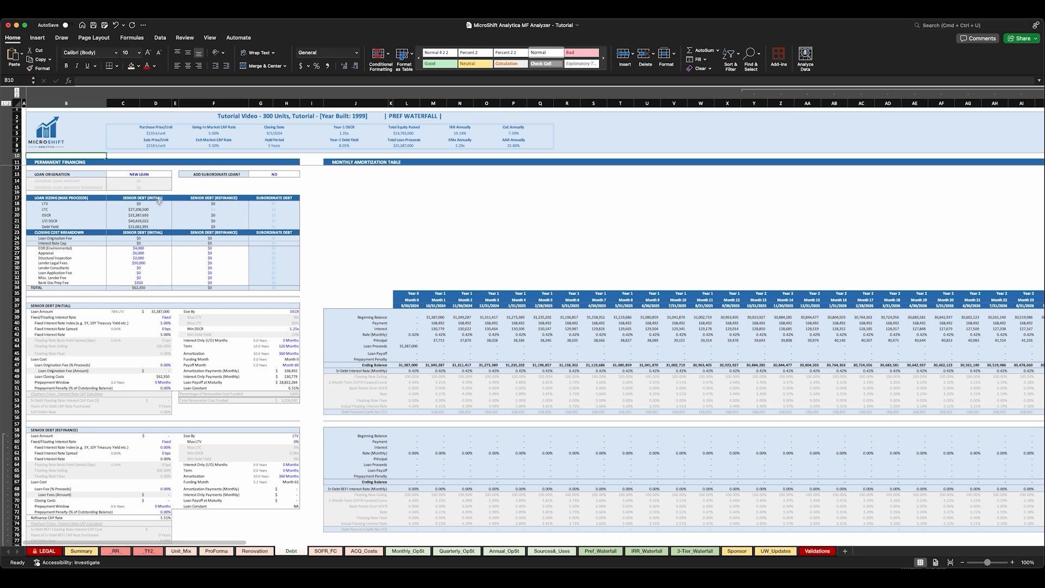
Review the loan origination choices and the initial, refinance and subordinate debt sections of the Debt sheet.
left_click(144, 174)
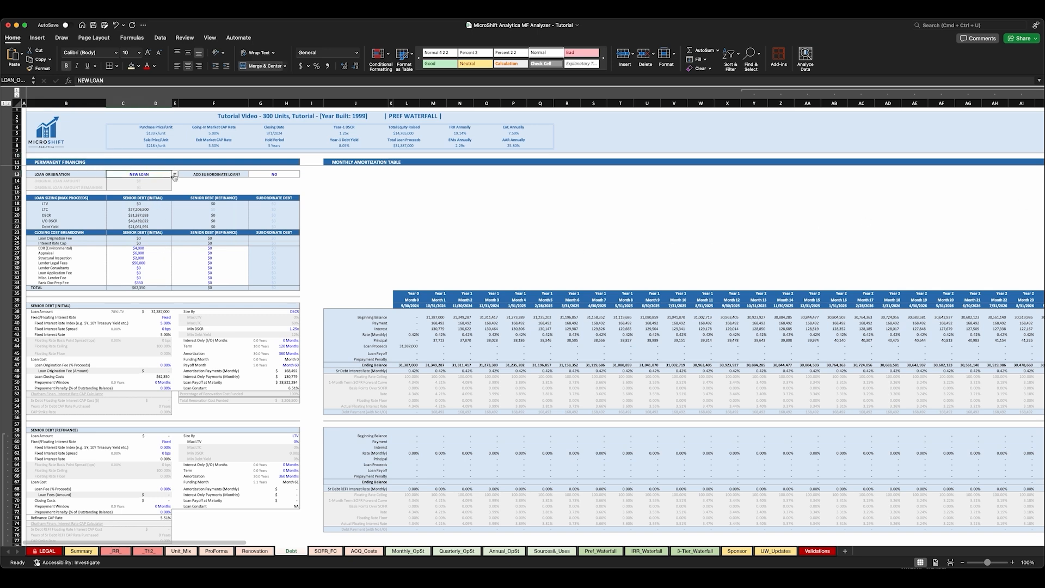
left_click(174, 175)
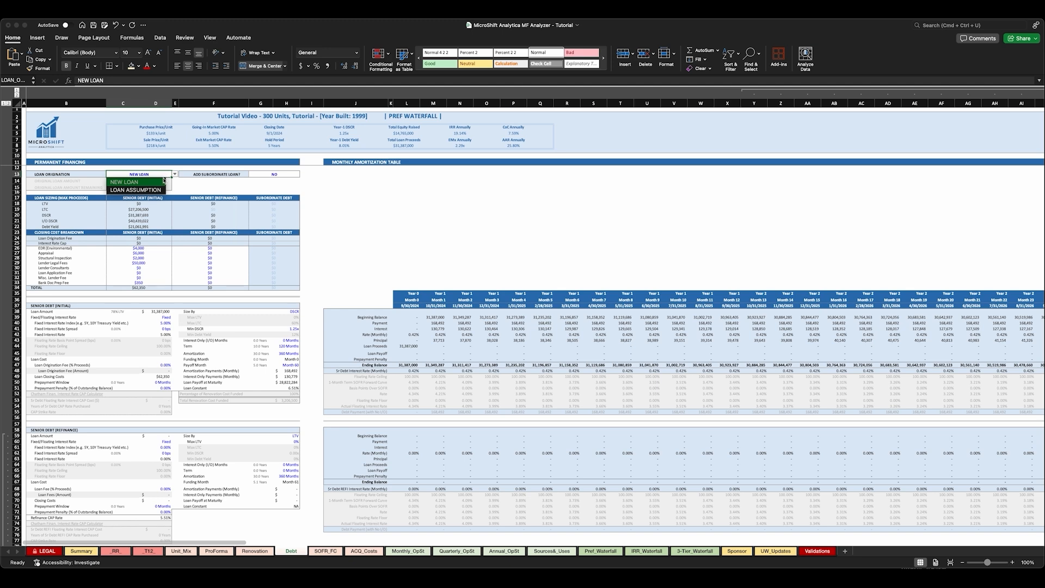
left_click(162, 176)
scroll(281, 285, "down", 3)
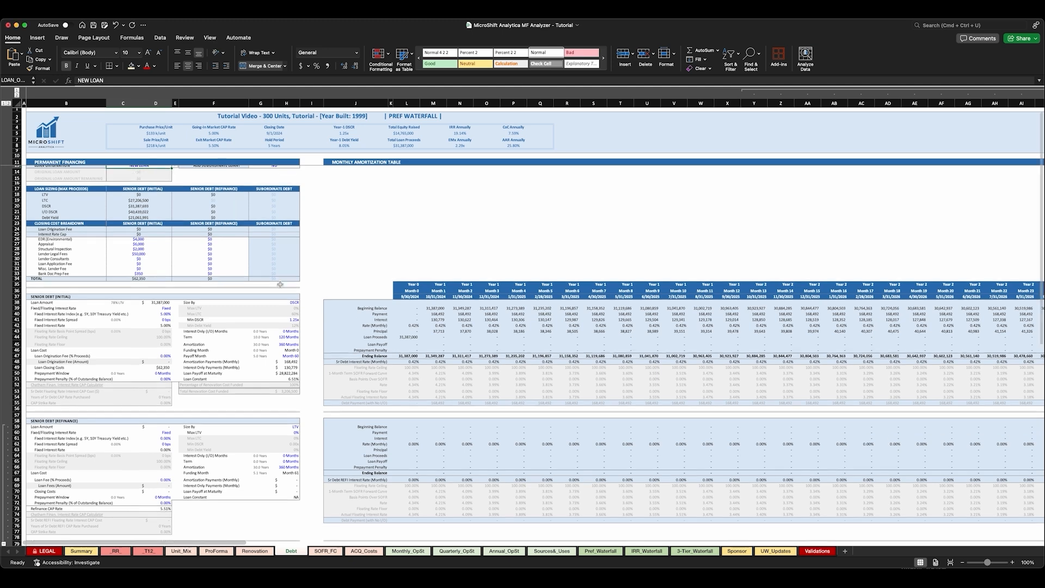
scroll(280, 285, "down", 1)
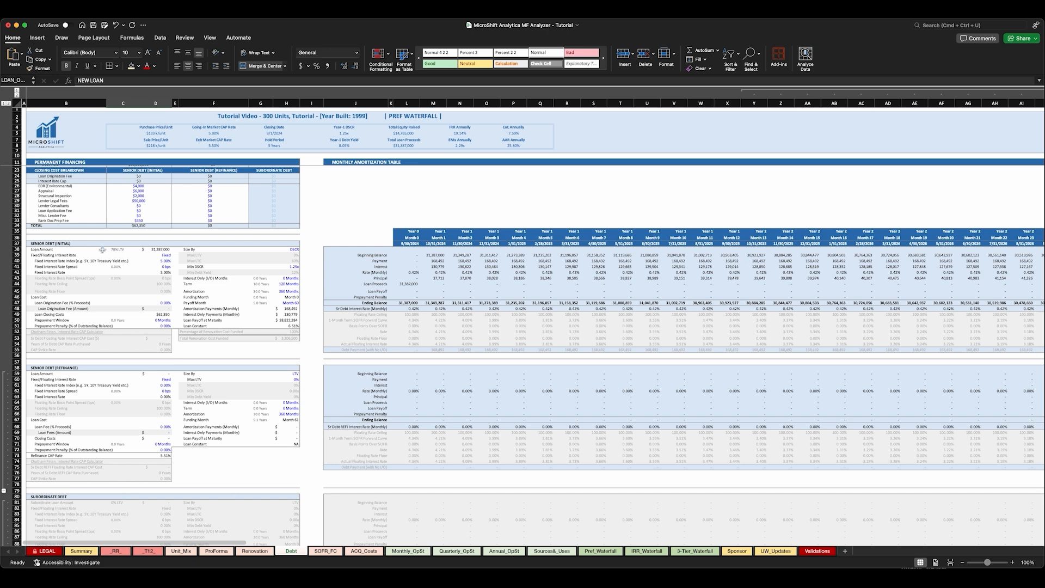
scroll(148, 298, "down", 2)
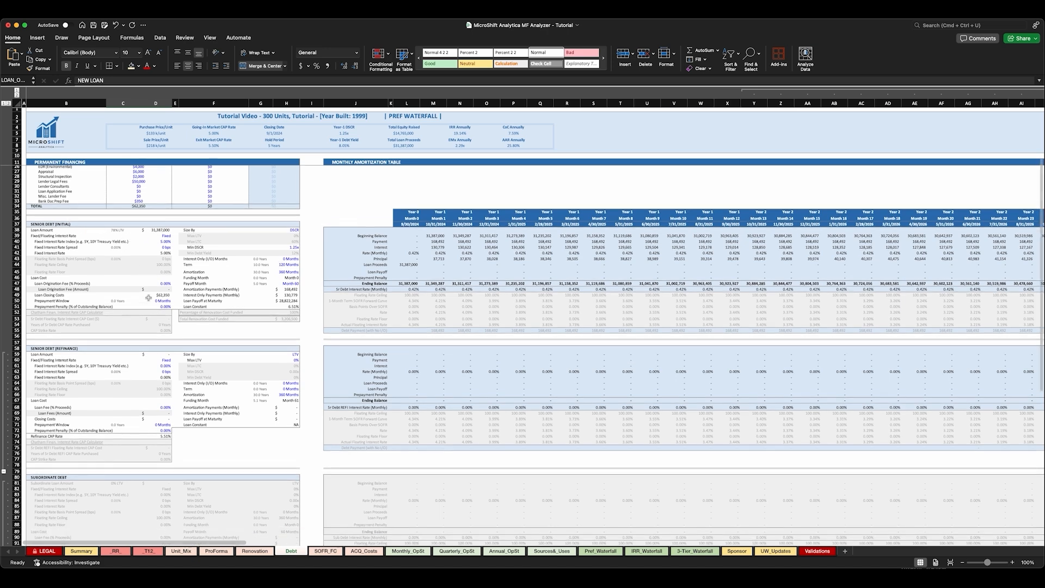
scroll(148, 297, "down", 2)
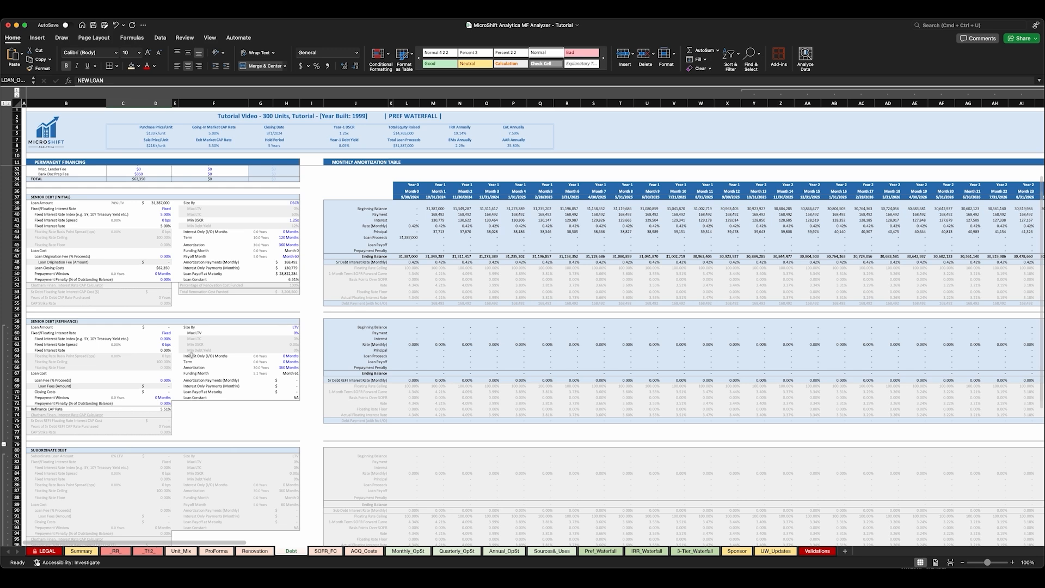
scroll(191, 355, "down", 5)
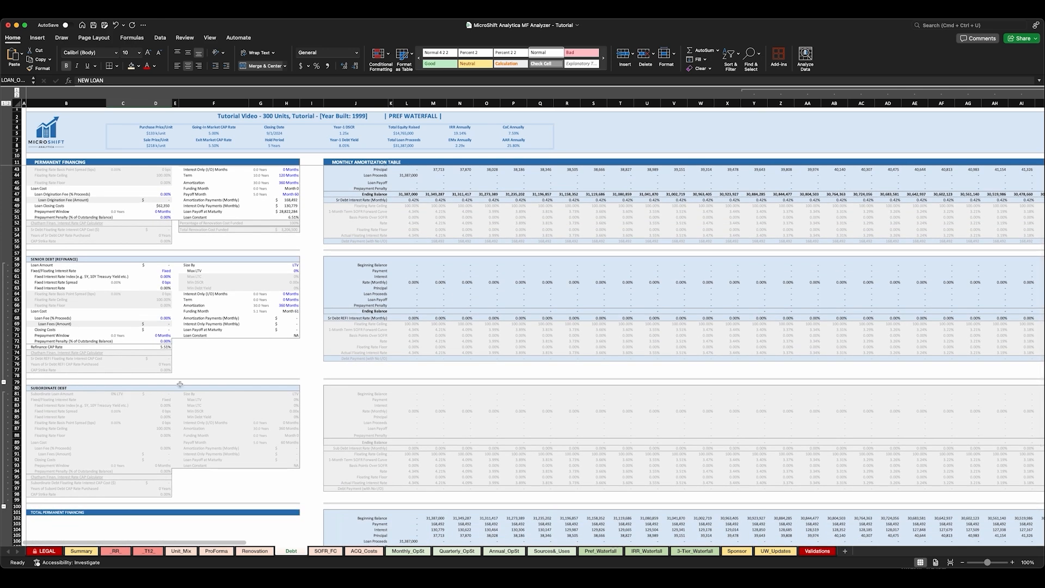
scroll(180, 384, "up", 12)
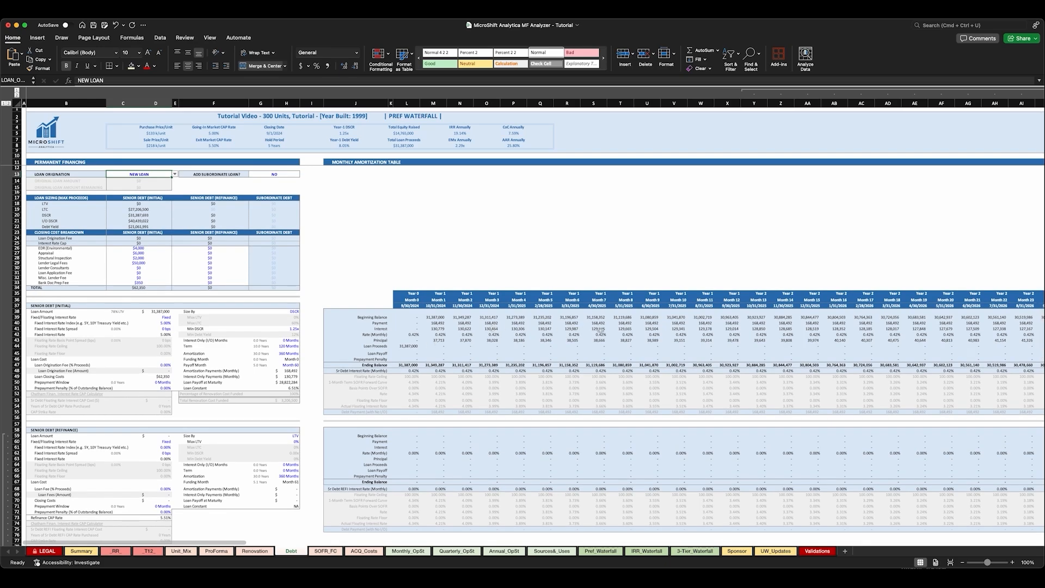
Examine the monthly and annual amortization tables alongside the debt inputs.
scroll(622, 334, "right", 15)
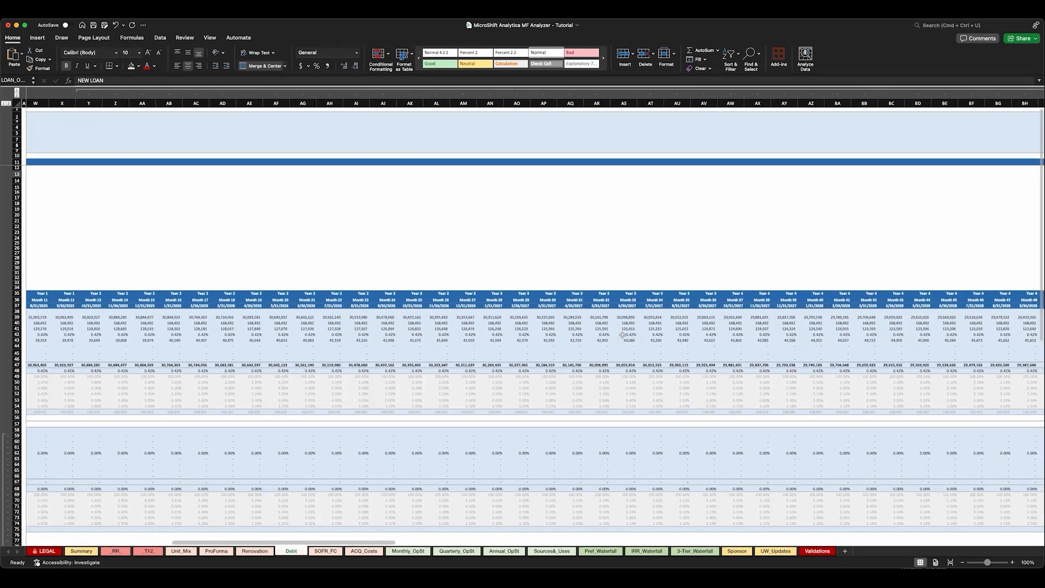
scroll(622, 335, "right", 20)
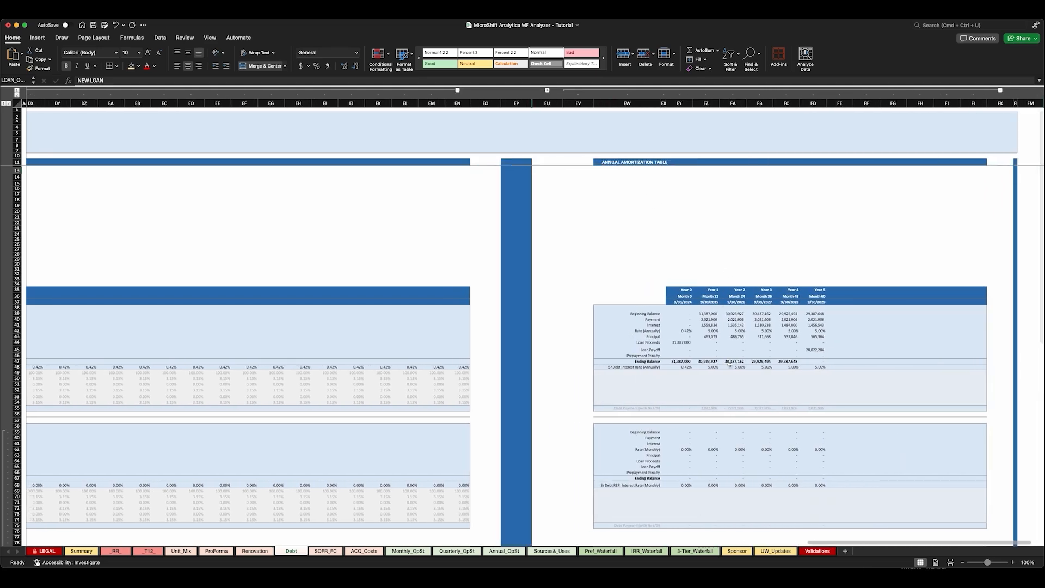
scroll(730, 364, "left", 10)
scroll(730, 364, "left", 20)
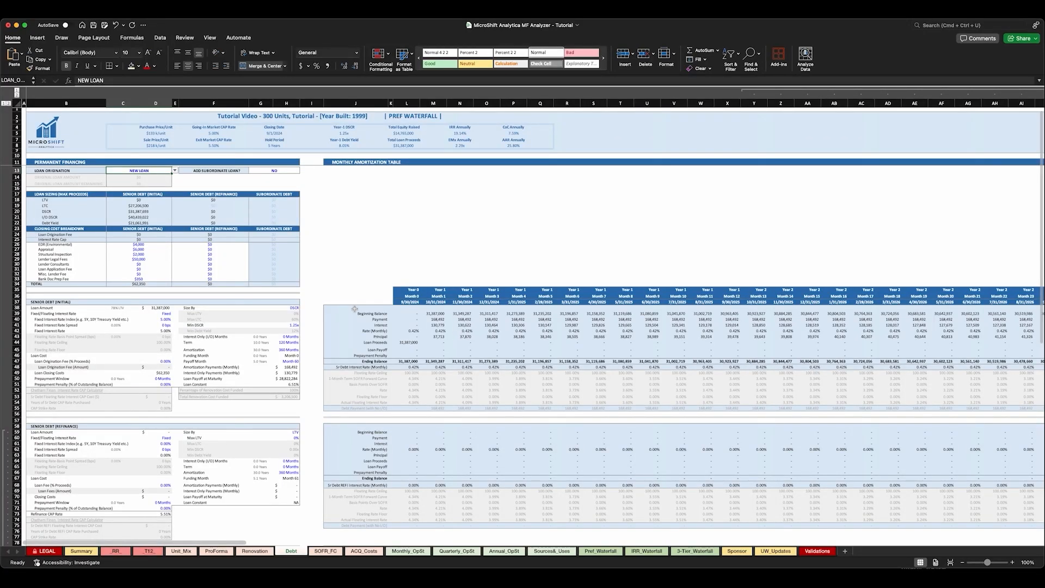
scroll(142, 337, "down", 8)
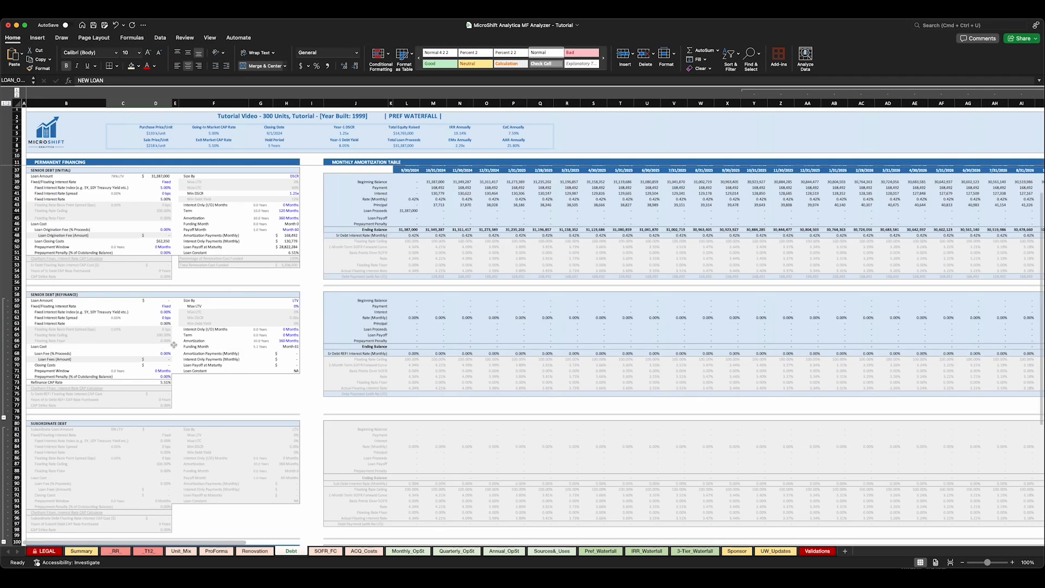
scroll(353, 226, "up", 8)
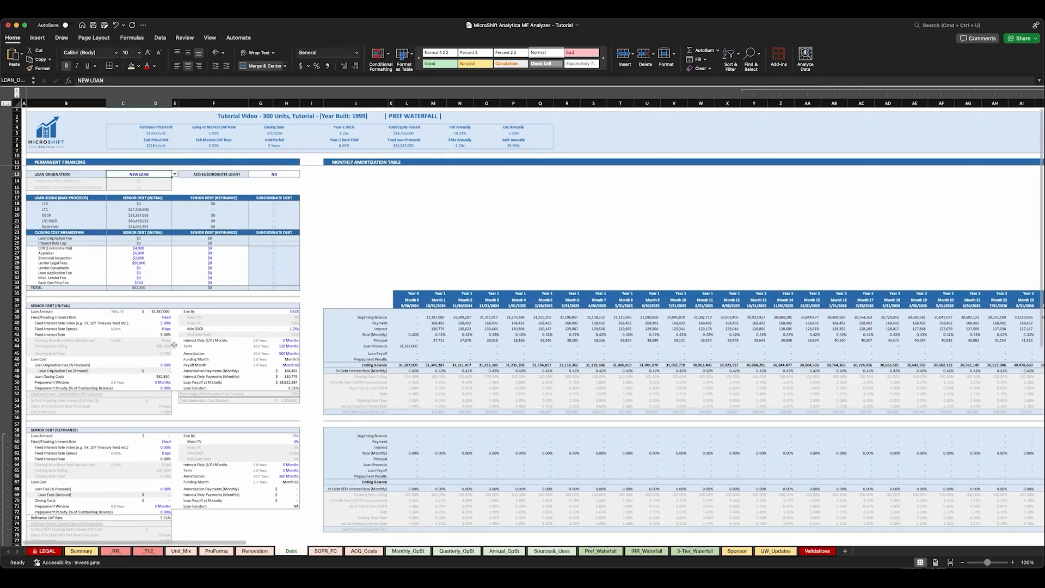
Set the loan origination to LOAN ASSUMPTION and select the original loan amount remaining field.
left_click(175, 174)
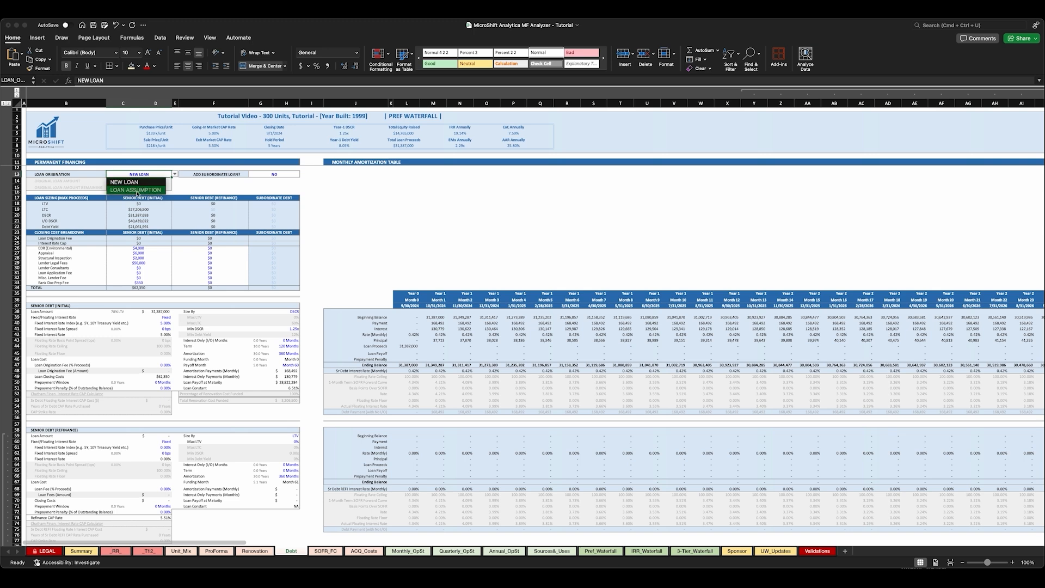
left_click(136, 190)
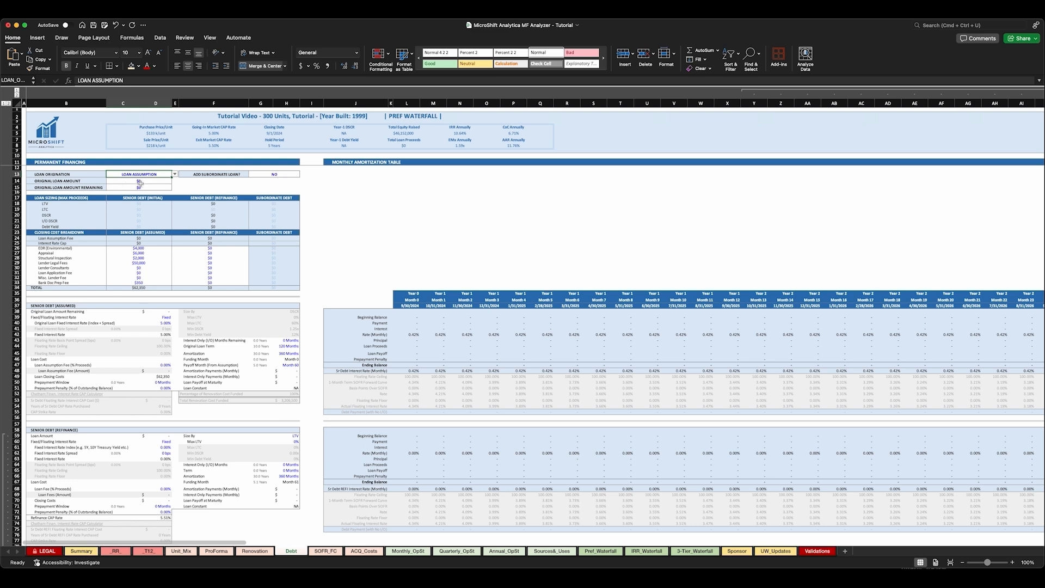
left_click(148, 187)
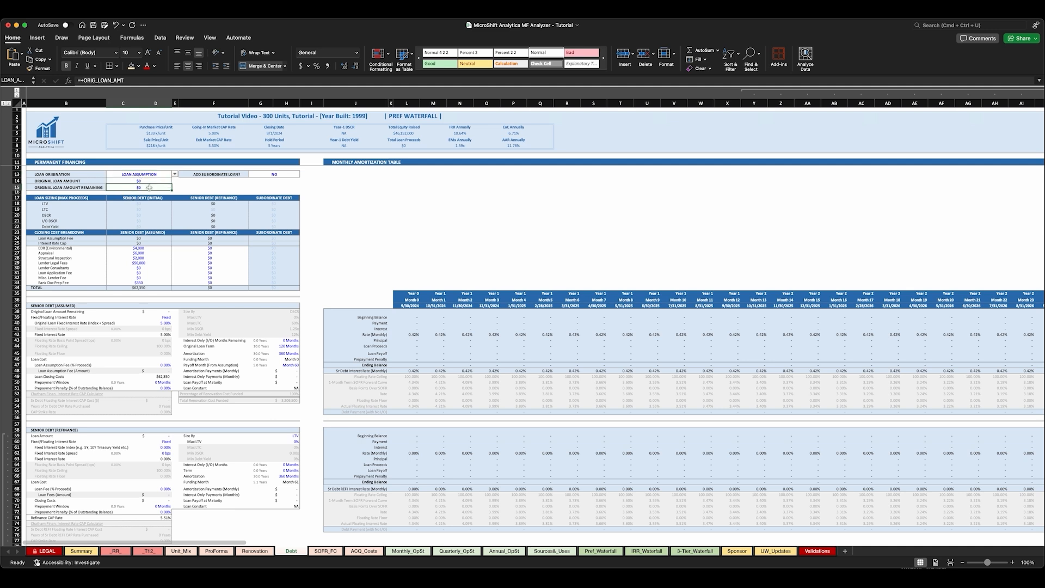
Check the subordinate loan choices, keep NO, and look over the subordinate debt section.
left_click(278, 176)
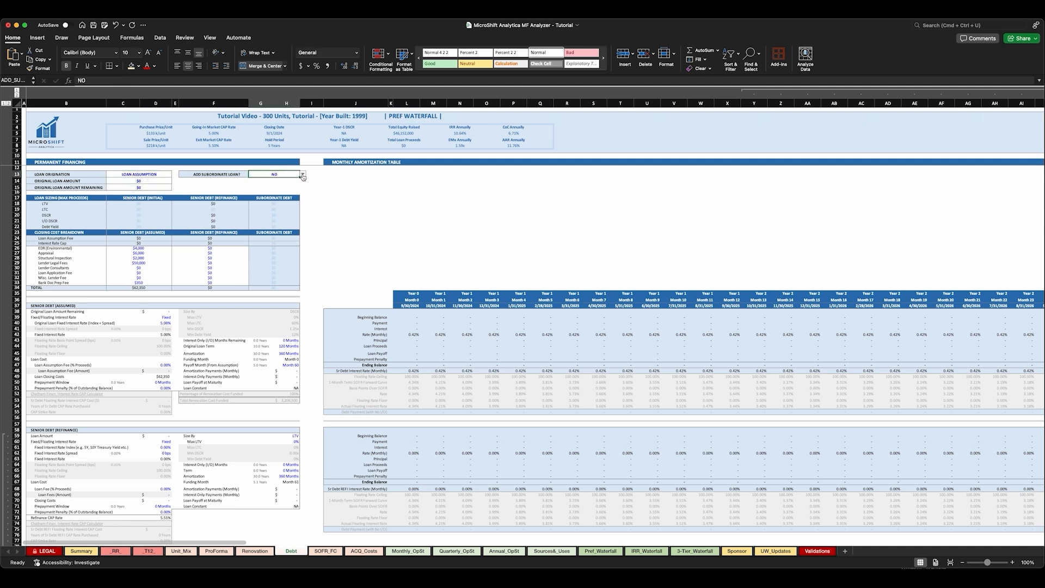
left_click(303, 175)
left_click(257, 191)
scroll(260, 229, "down", 6)
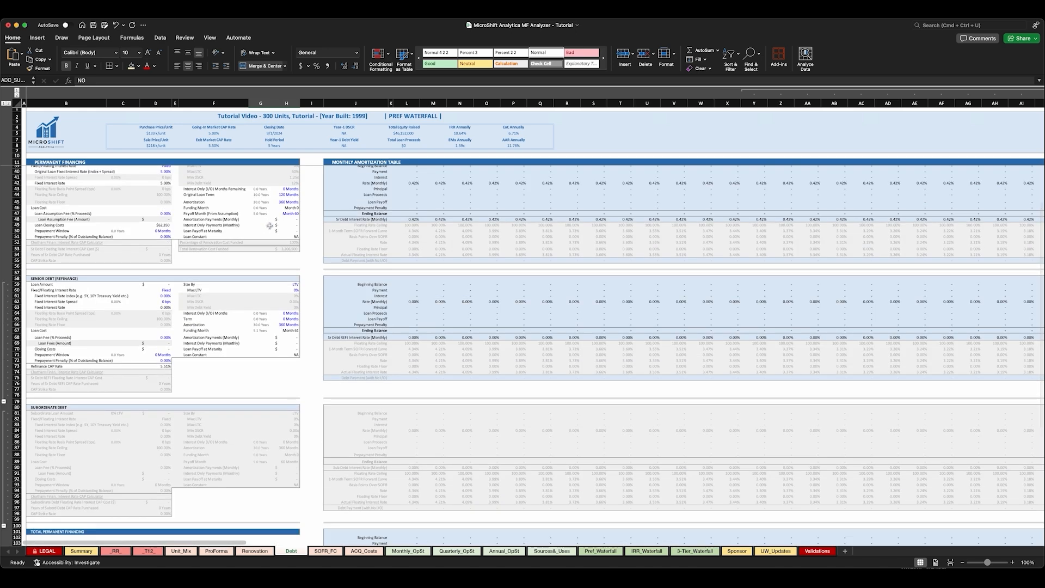
scroll(267, 231, "down", 3)
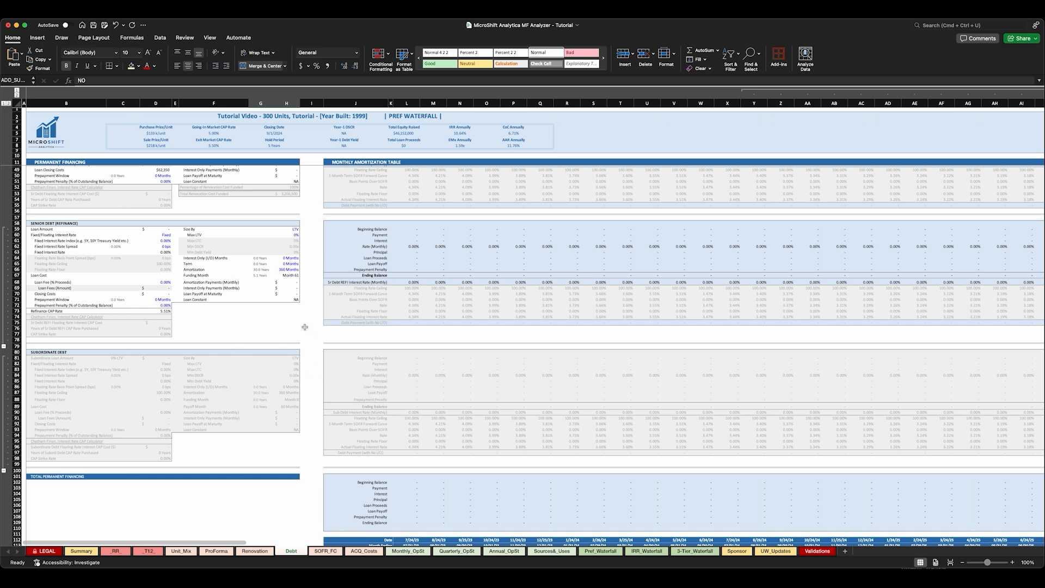
Set the loan origination to NEW LOAN and keep the subordinate loan option at NO.
left_click(175, 175)
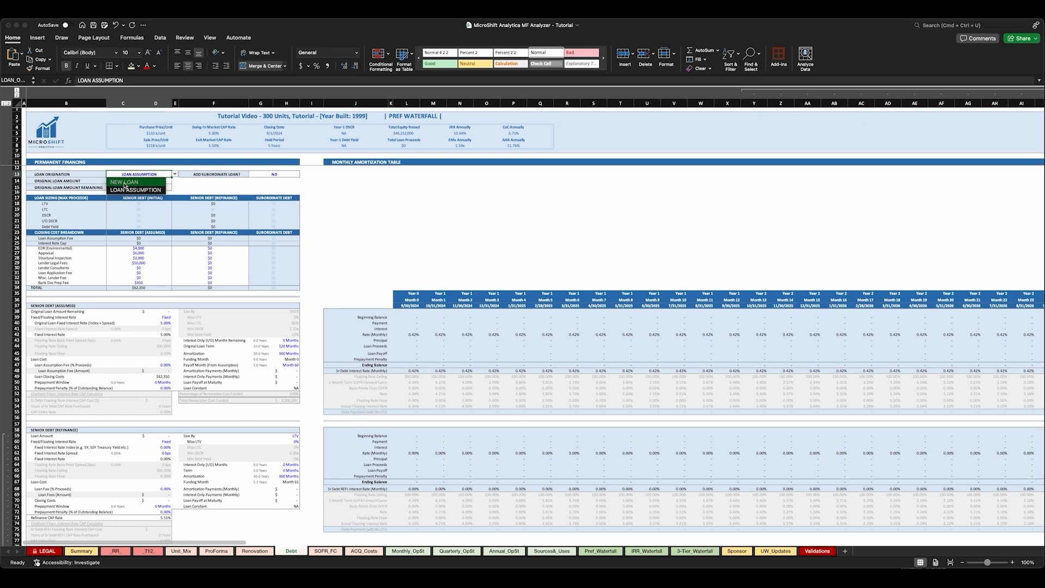
left_click(125, 183)
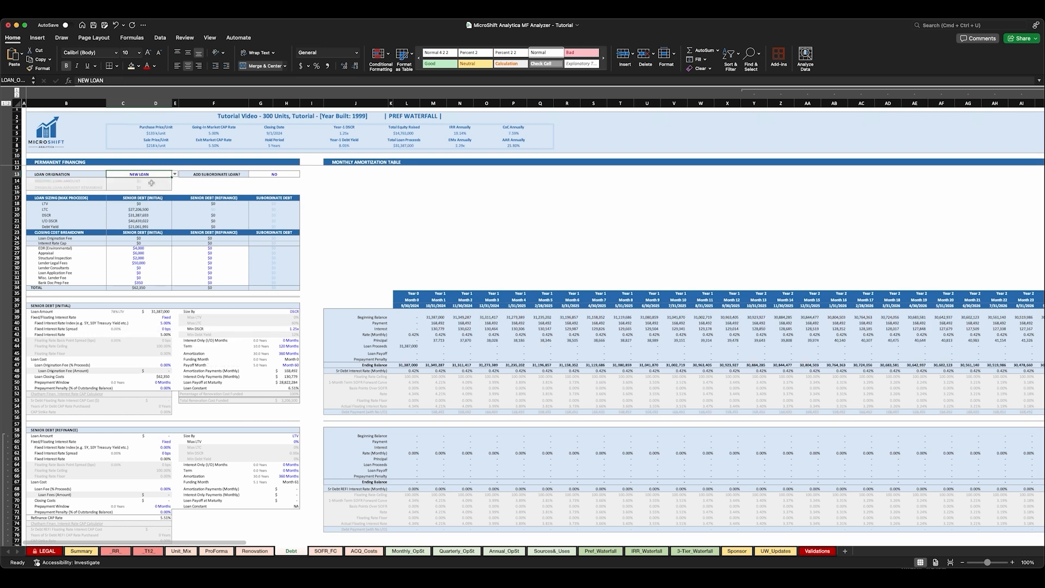
left_click(289, 175)
left_click(303, 174)
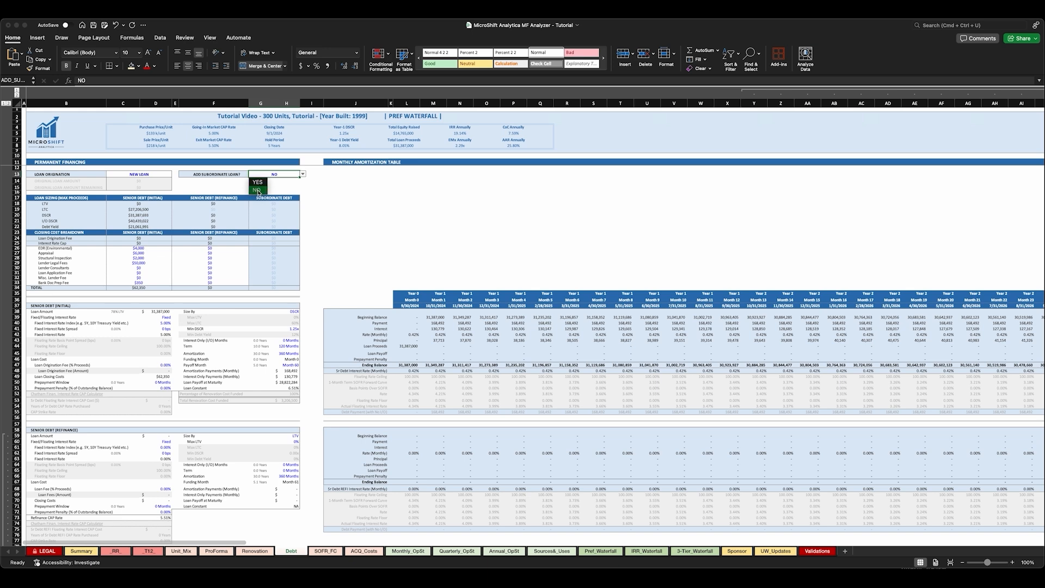
left_click(259, 190)
left_click(276, 187)
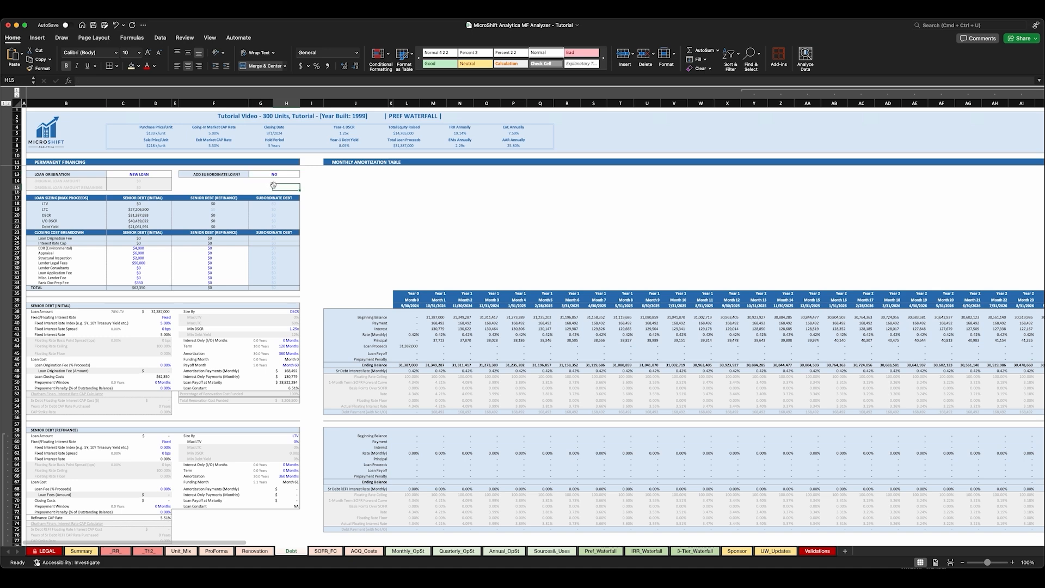
Examine the maximum proceeds loan sizing table and the Size By choices for the initial senior debt.
left_click_drag(43, 198, 287, 226)
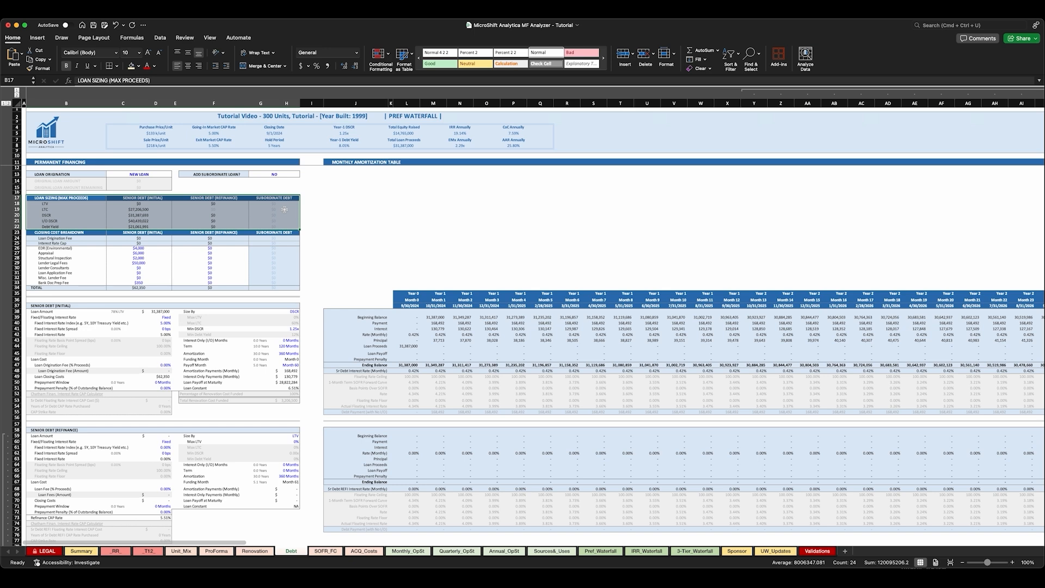
scroll(285, 209, "down", 1)
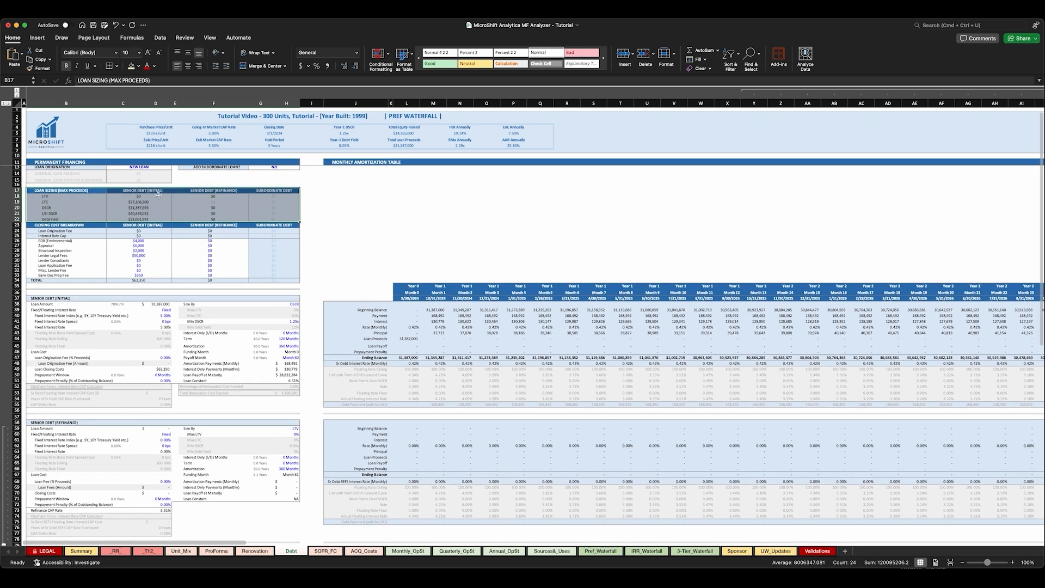
scroll(248, 212, "down", 1)
left_click(289, 297)
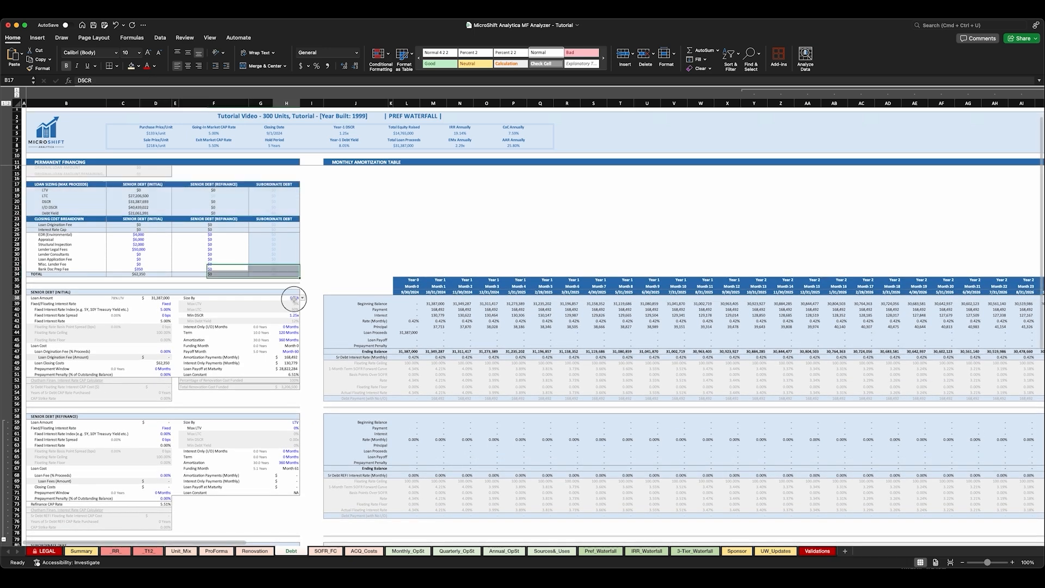
left_click_drag(193, 298, 289, 301)
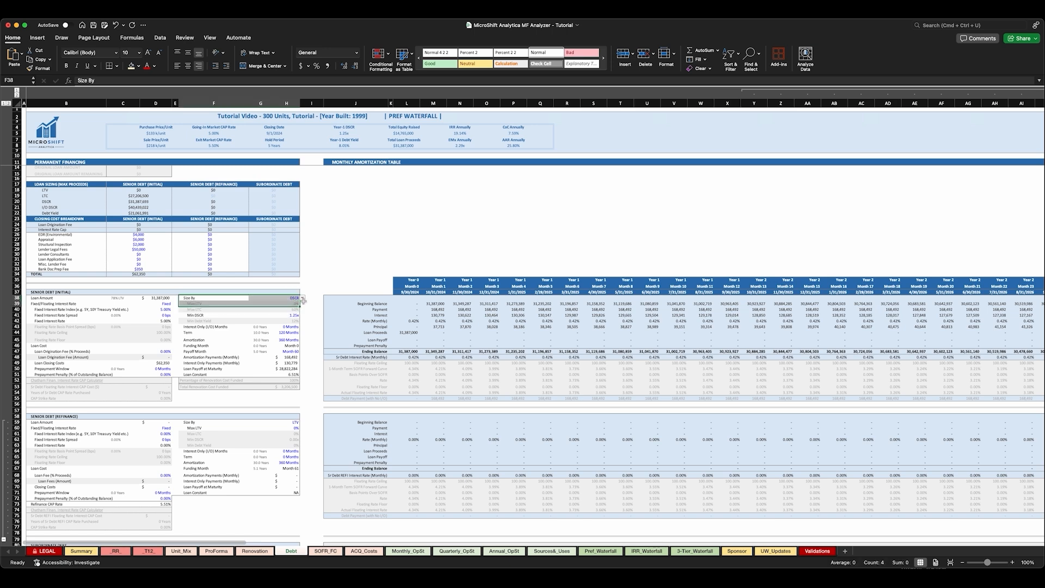
left_click(212, 297)
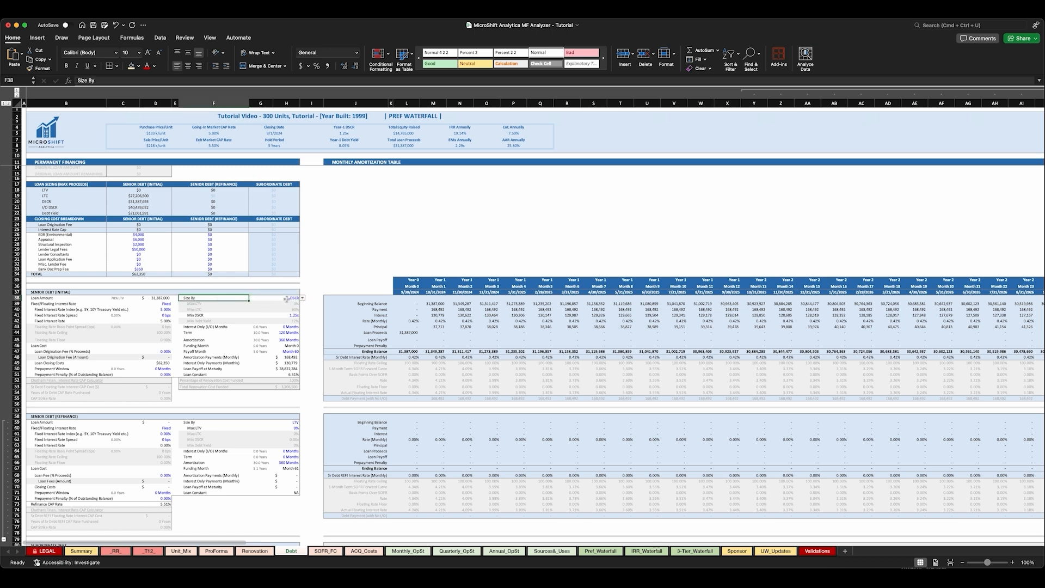
left_click(303, 299)
left_click(302, 299)
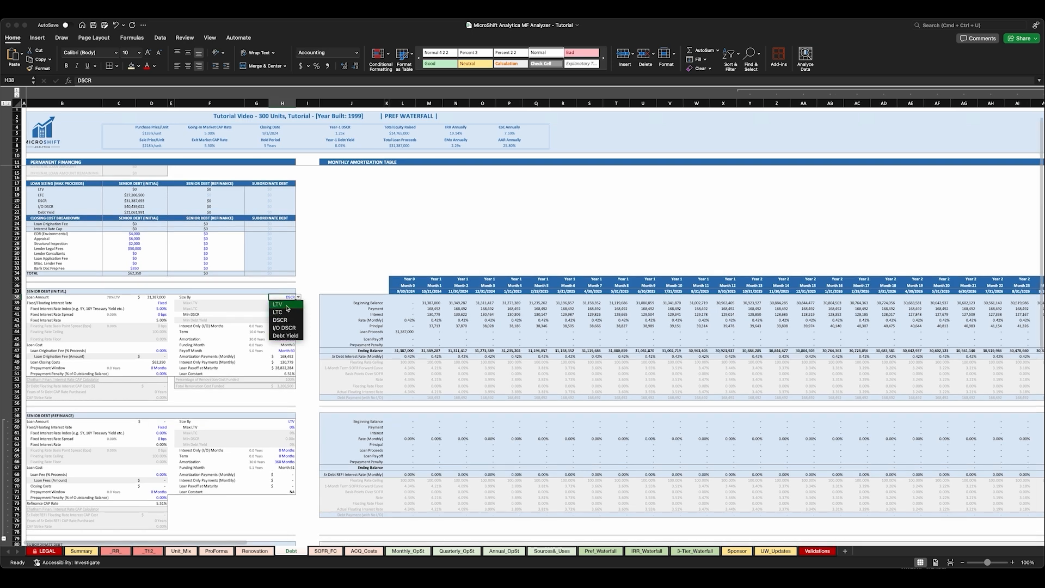
Inspect the initial senior debt loan amount formula and the LTV and LTC rows of the loan sizing table.
left_click(157, 298)
left_click(157, 298)
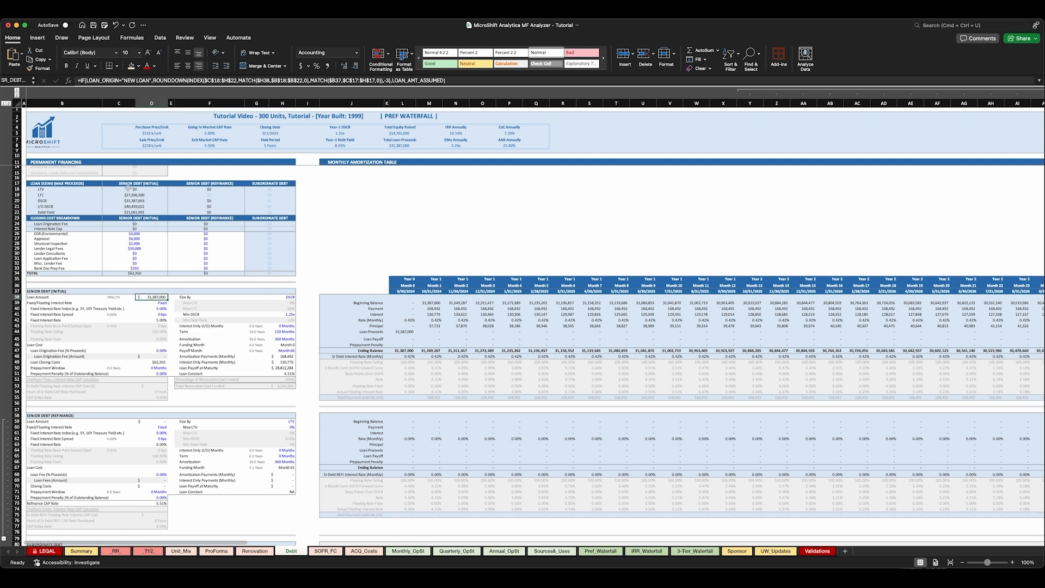
left_click_drag(136, 189, 265, 197)
left_click(306, 212)
Rename the Lender Consultants row in the closing cost breakdown as Senior Debt Rate Buydown.
scroll(55, 207, "down", 2)
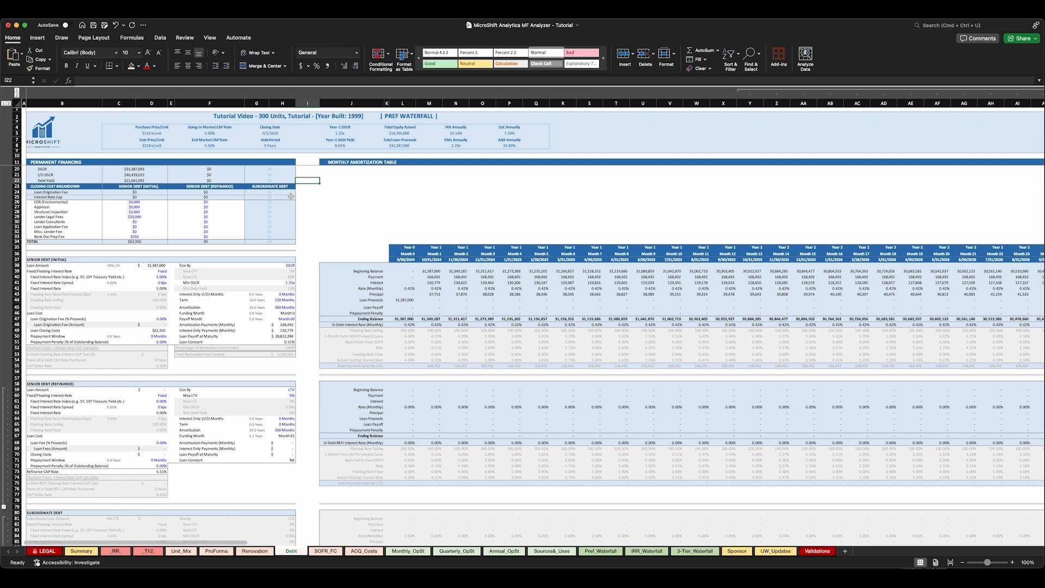
left_click(208, 203)
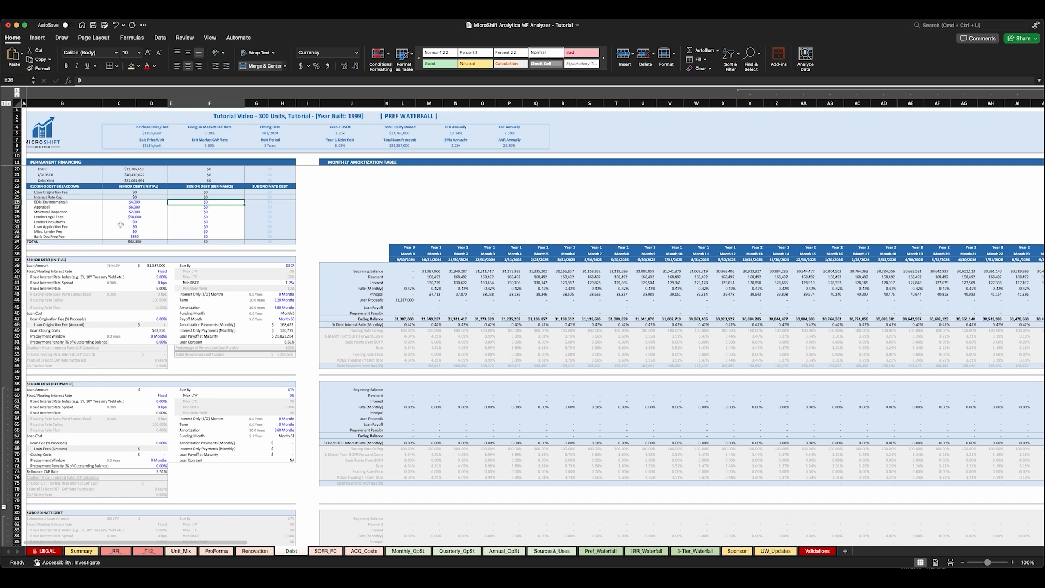
left_click(61, 202)
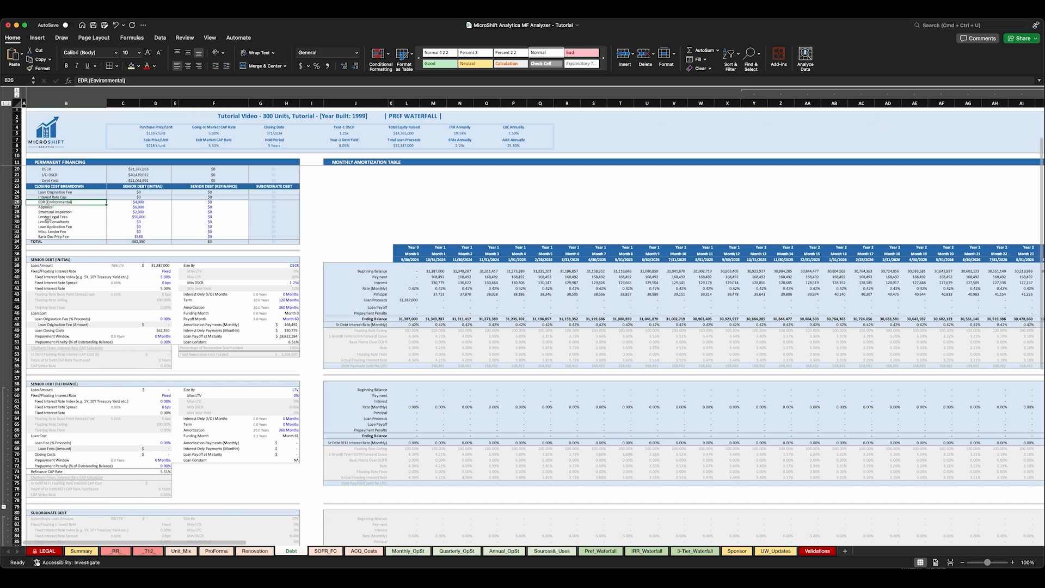
left_click(93, 223)
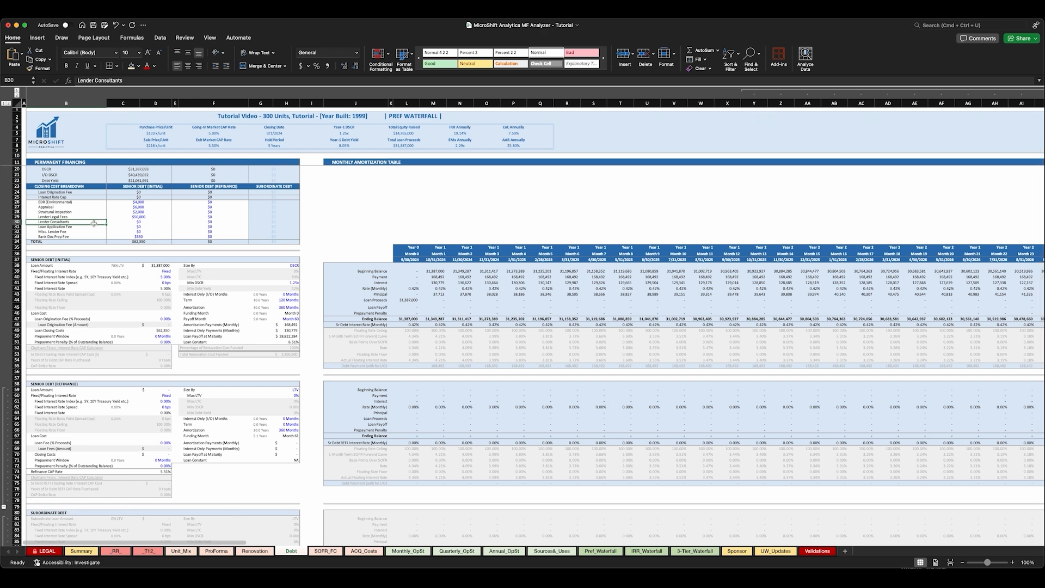
type("Sr")
type("nior Debt Rate")
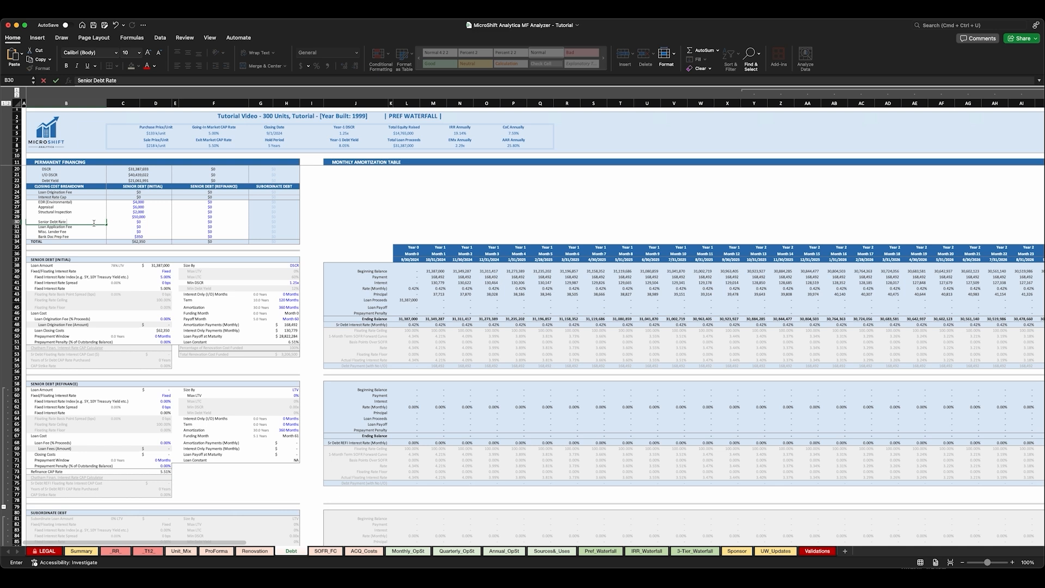
type("down")
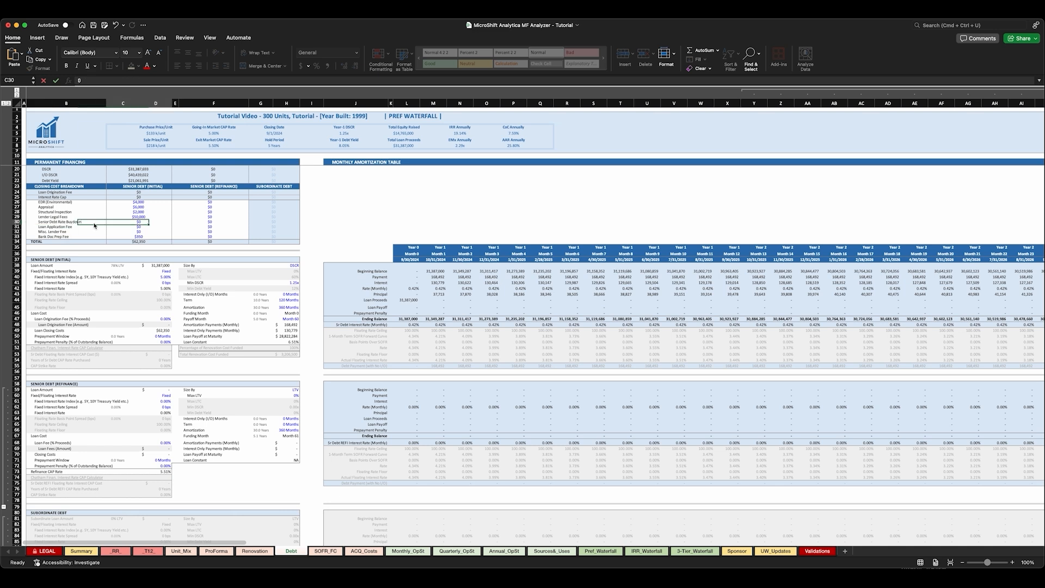
key("Tab")
key("Tab")
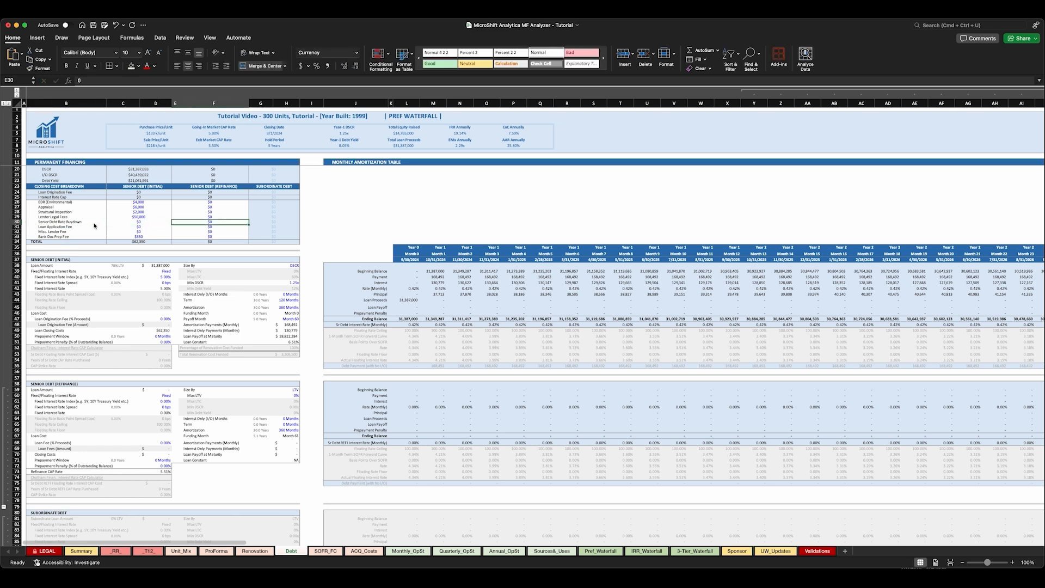
Set the initial senior debt's rate buydown cost to 2% of the loan amount with the formula +0.02*SR_DEBT_LOAN_AMOUNT.
left_click(139, 222)
left_click(50, 222)
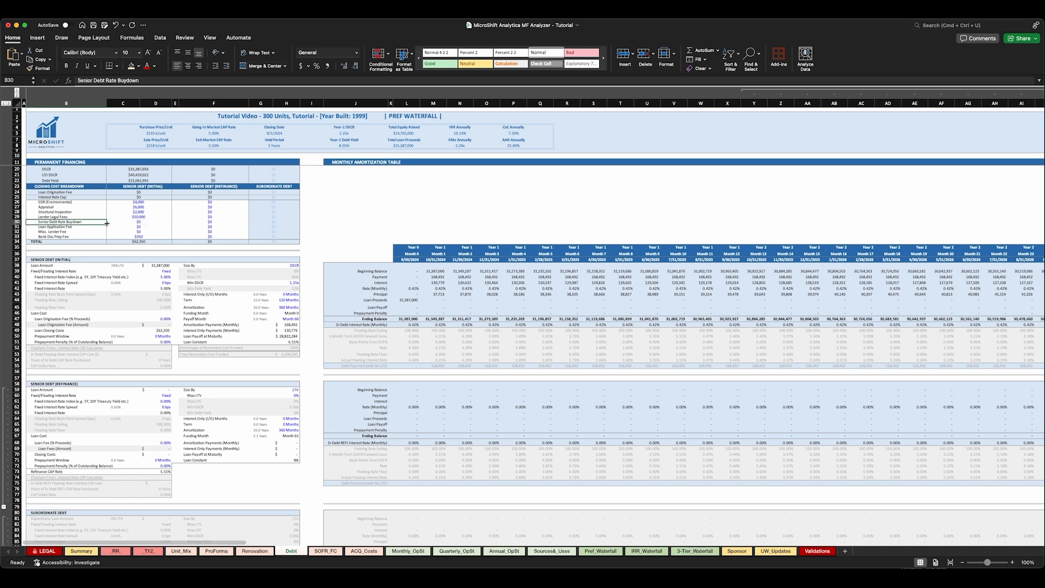
left_click(128, 223)
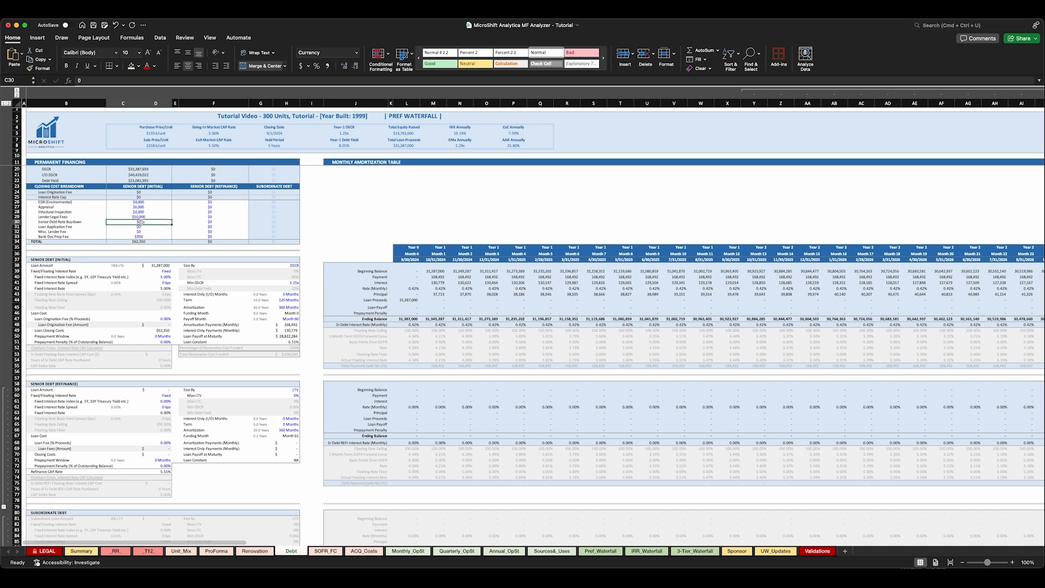
type("+")
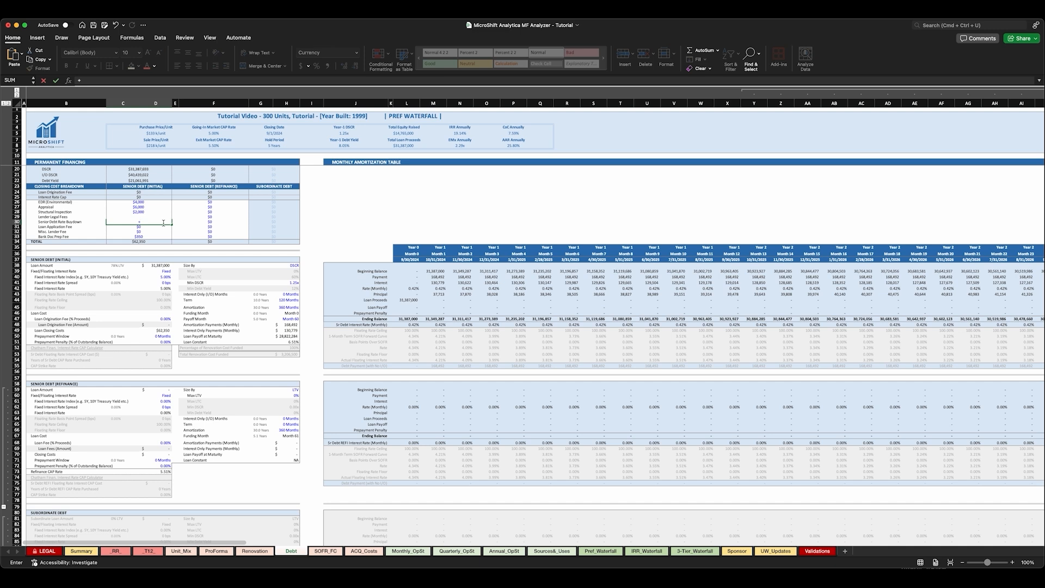
type("0.02*")
left_click(156, 267)
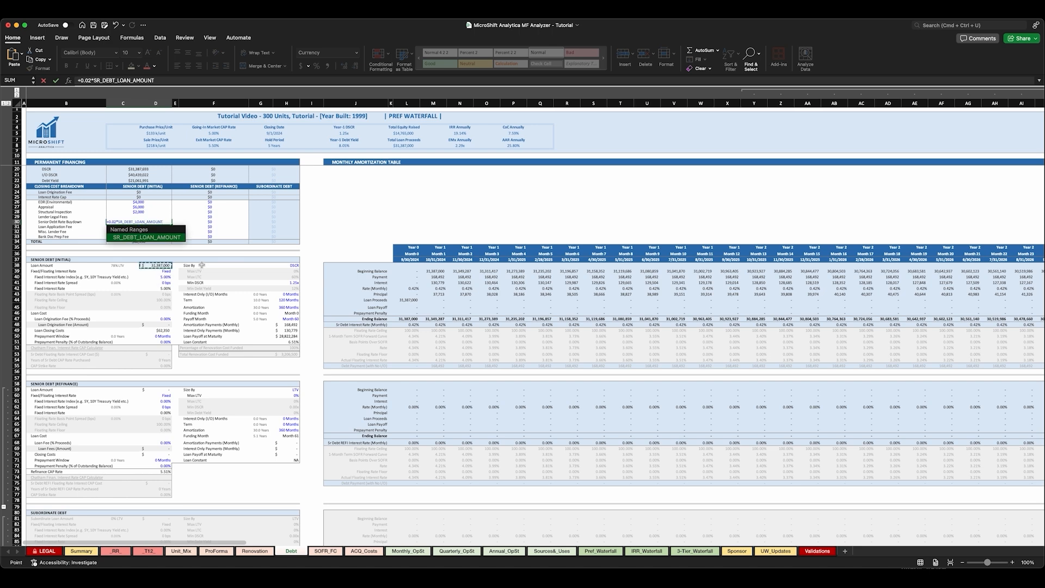
key("Return")
Look over the initial senior, refinance and subordinate debt sections and return to the initial senior debt inputs.
left_click(311, 253)
scroll(311, 253, "down", 4)
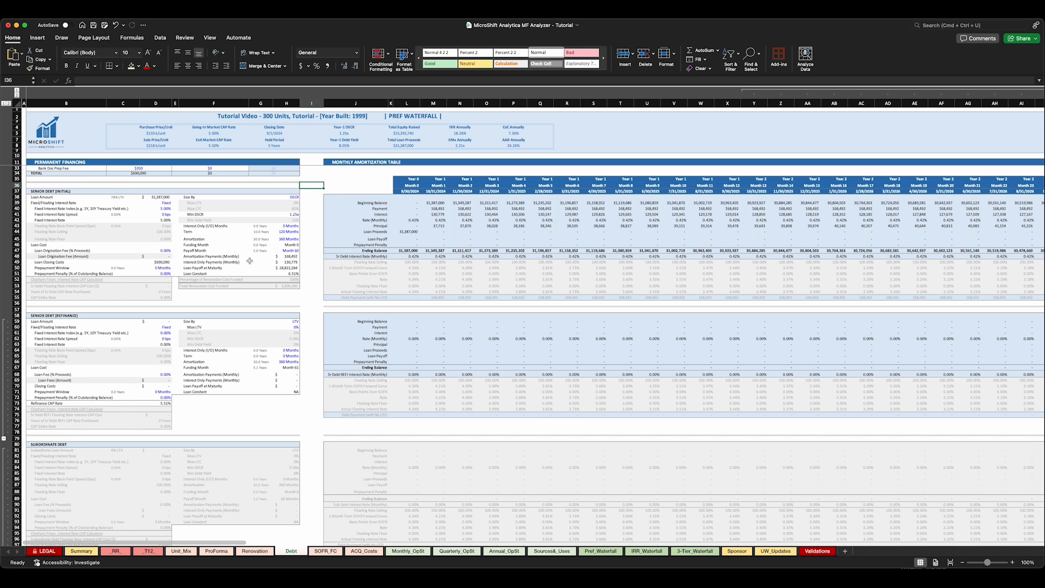
scroll(188, 298, "down", 2)
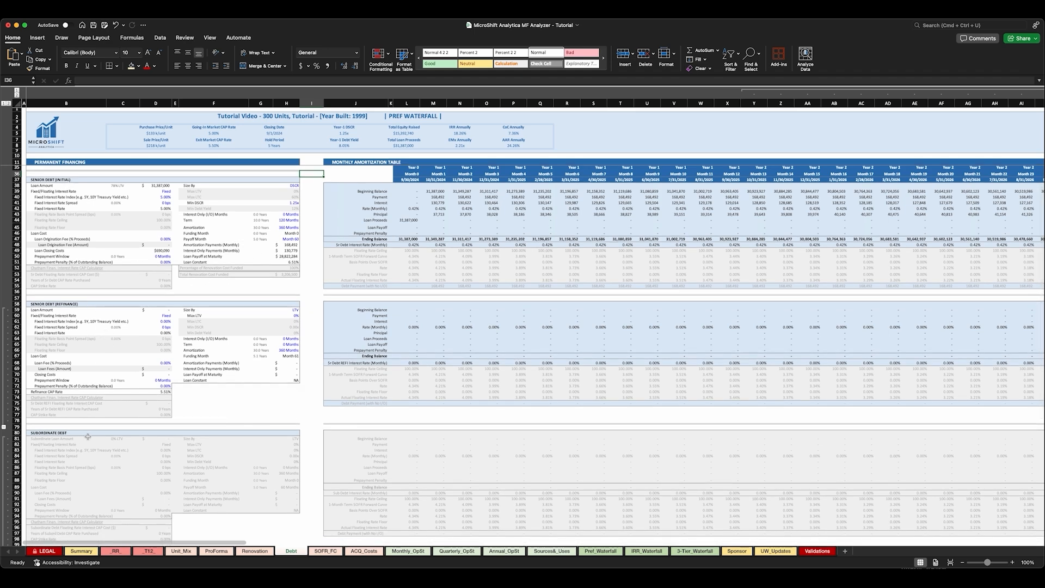
scroll(90, 446, "up", 2)
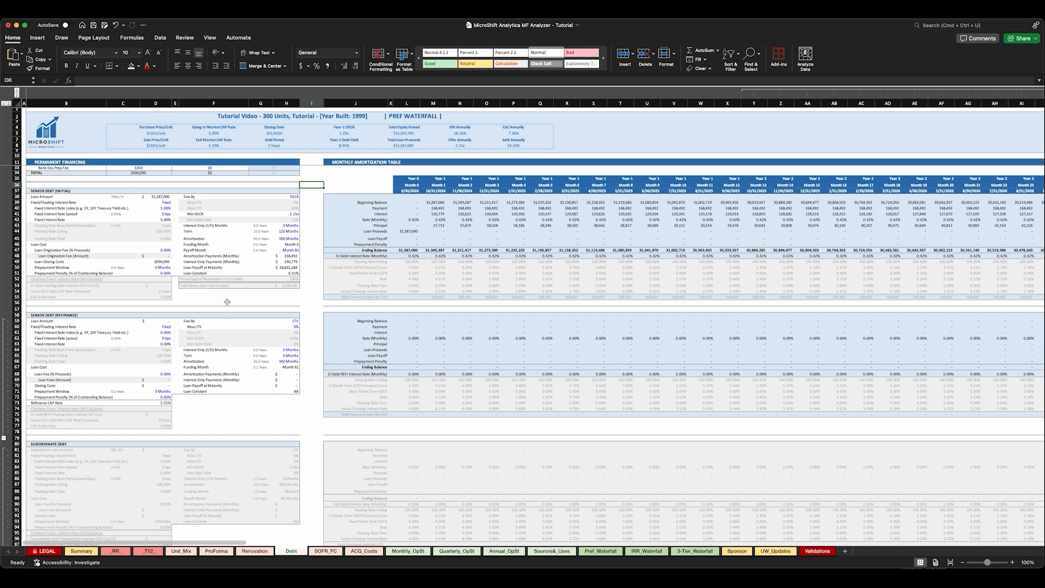
scroll(167, 224, "up", 7)
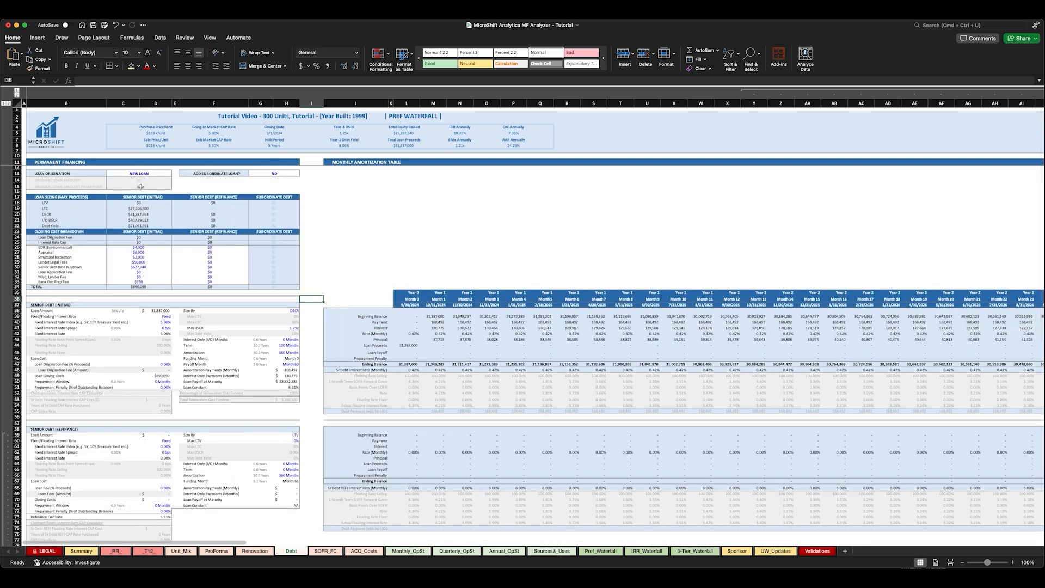
scroll(166, 317, "down", 2)
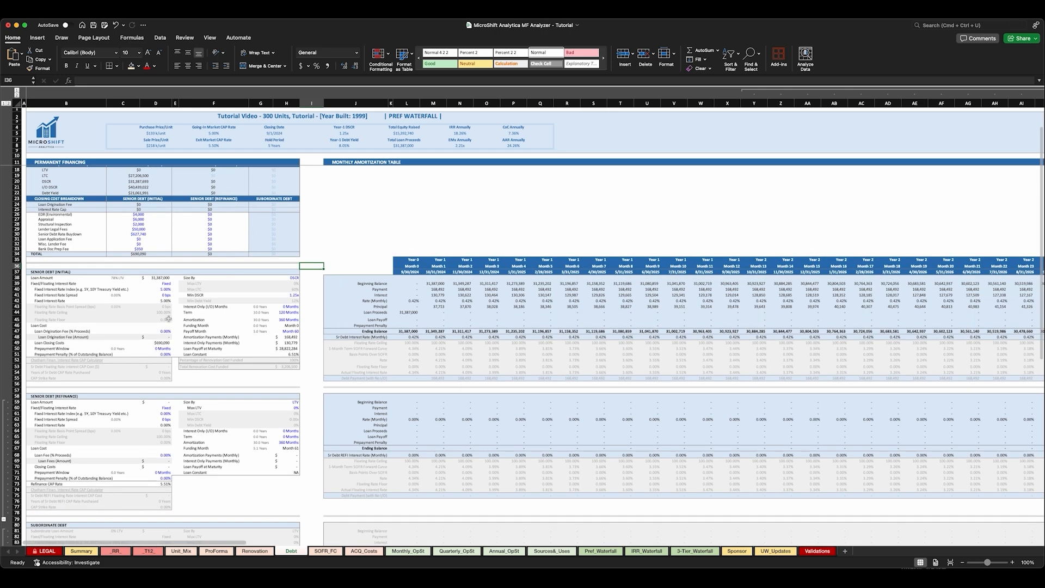
Check the Fixed/Floating Interest Rate choices for the initial senior debt and keep Fixed.
left_click(83, 283)
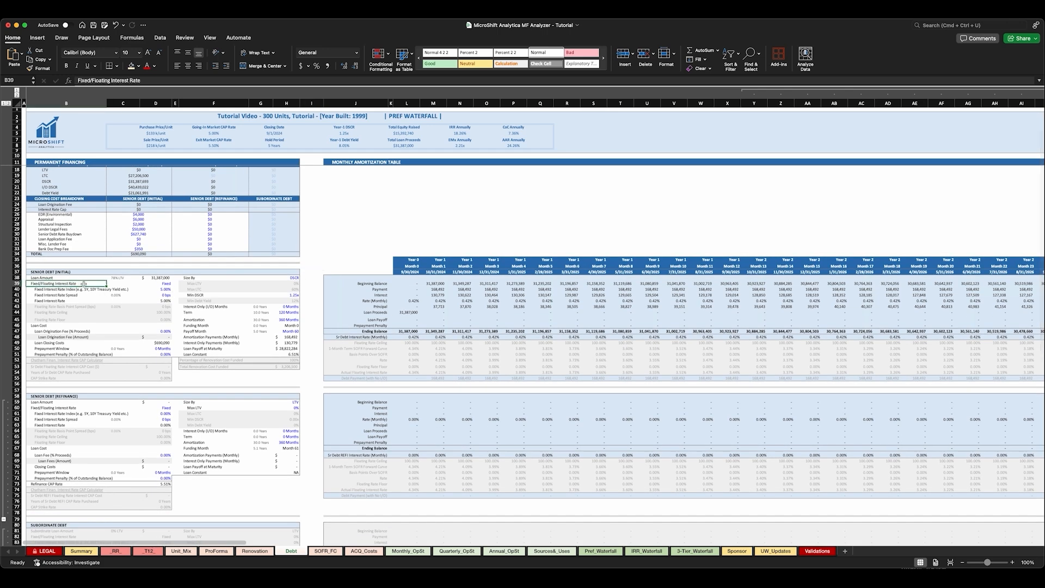
left_click(167, 284)
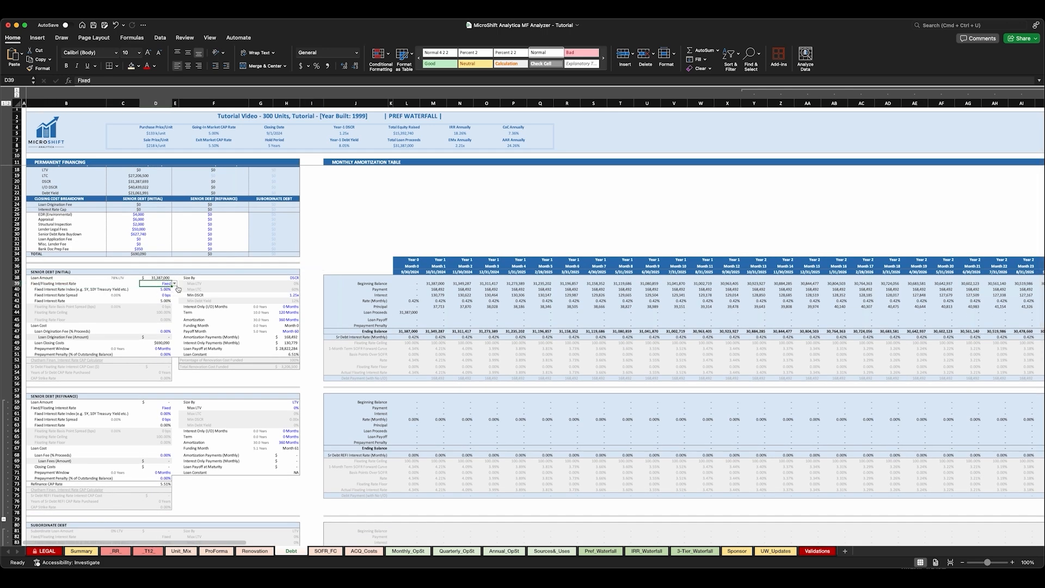
left_click(174, 283)
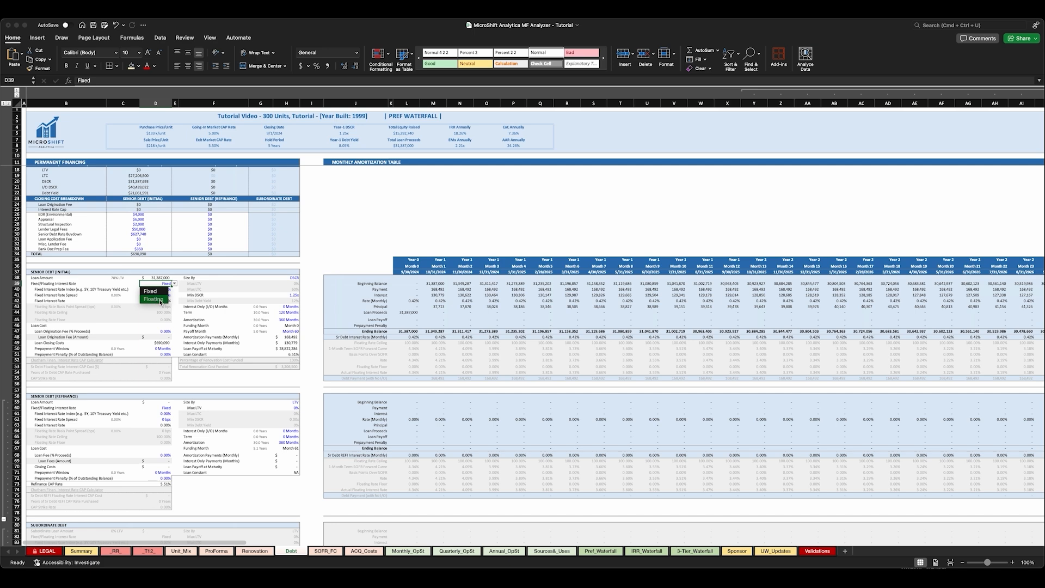
scroll(288, 523, "up", 2)
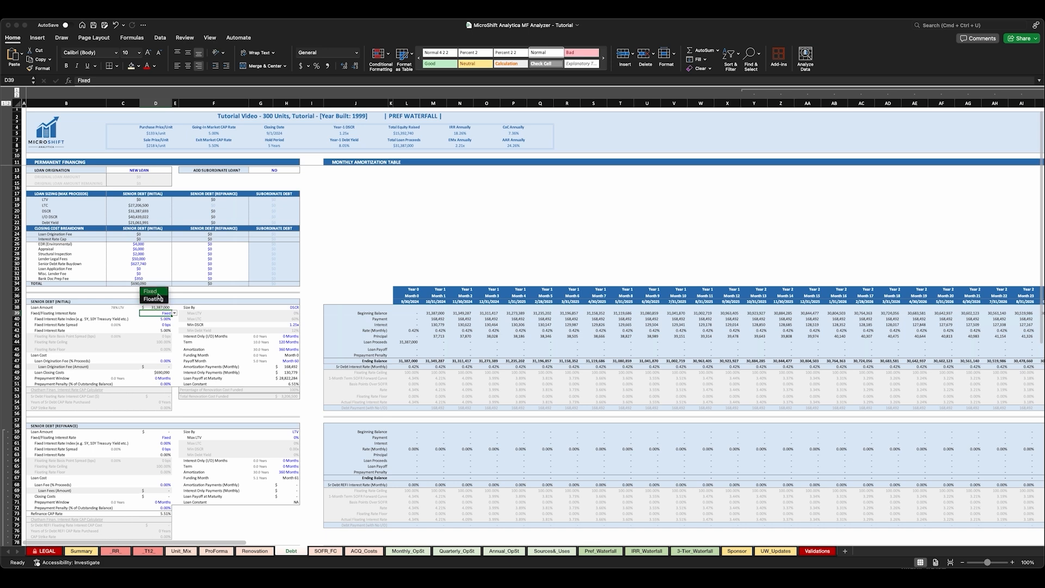
left_click(172, 318)
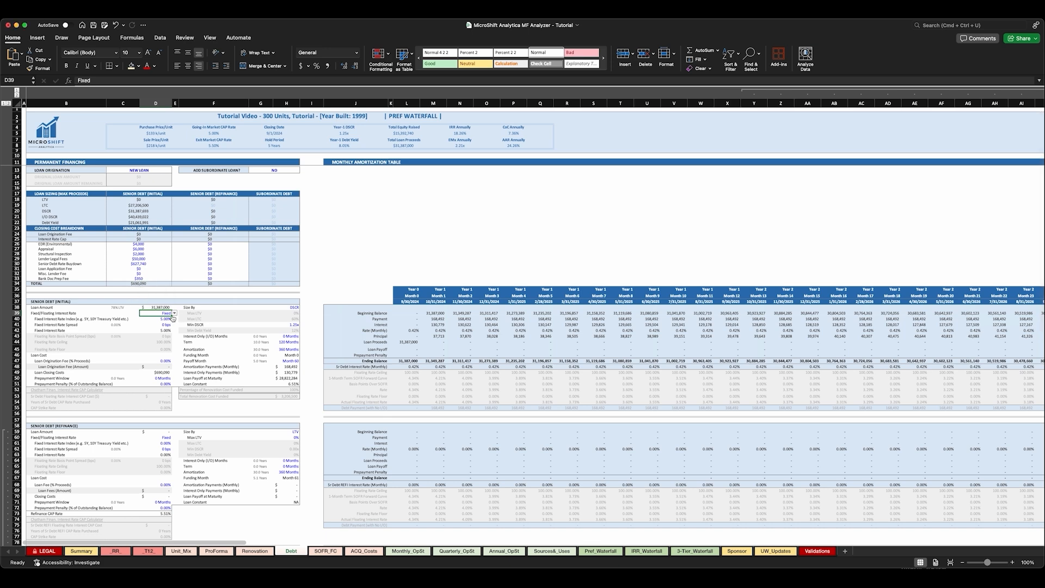
Open the Chatham Financial market rates page linked from the fixed interest rate index label, read the U.S. Treasuries table, and return to the workbook.
scroll(170, 321, "down", 1)
scroll(170, 321, "down", 1)
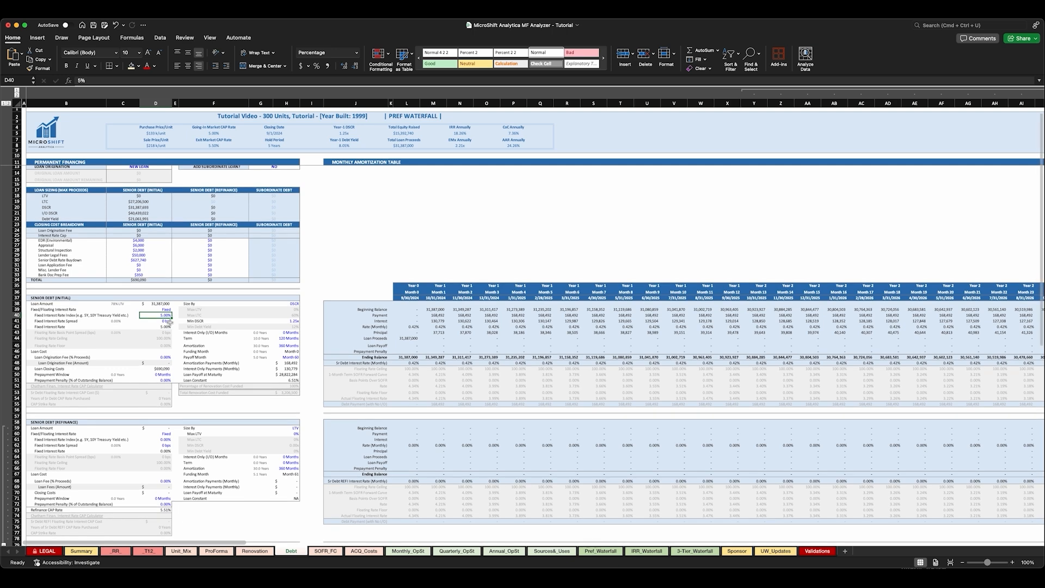
scroll(168, 321, "down", 1)
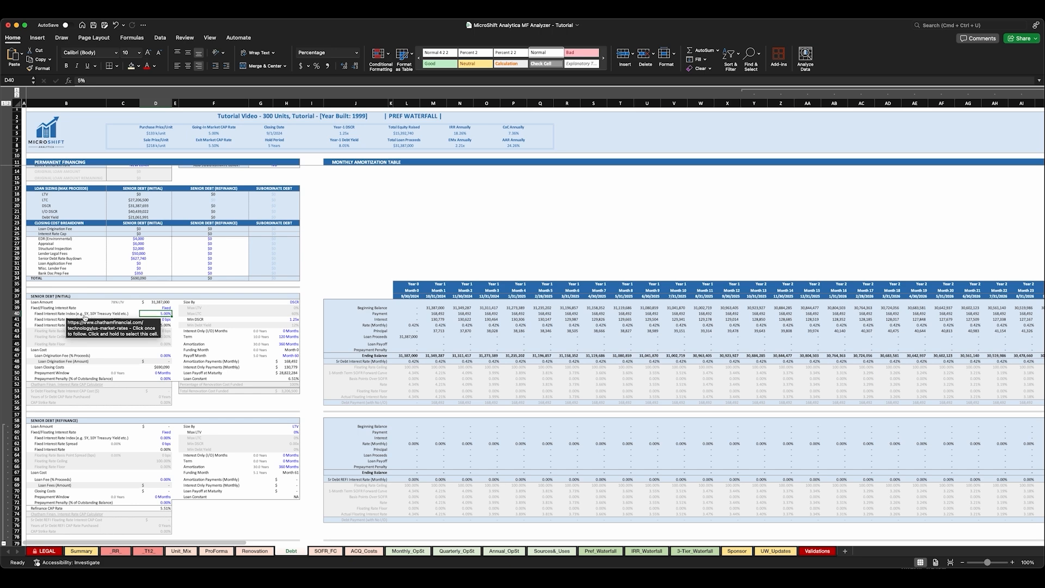
left_click(84, 316)
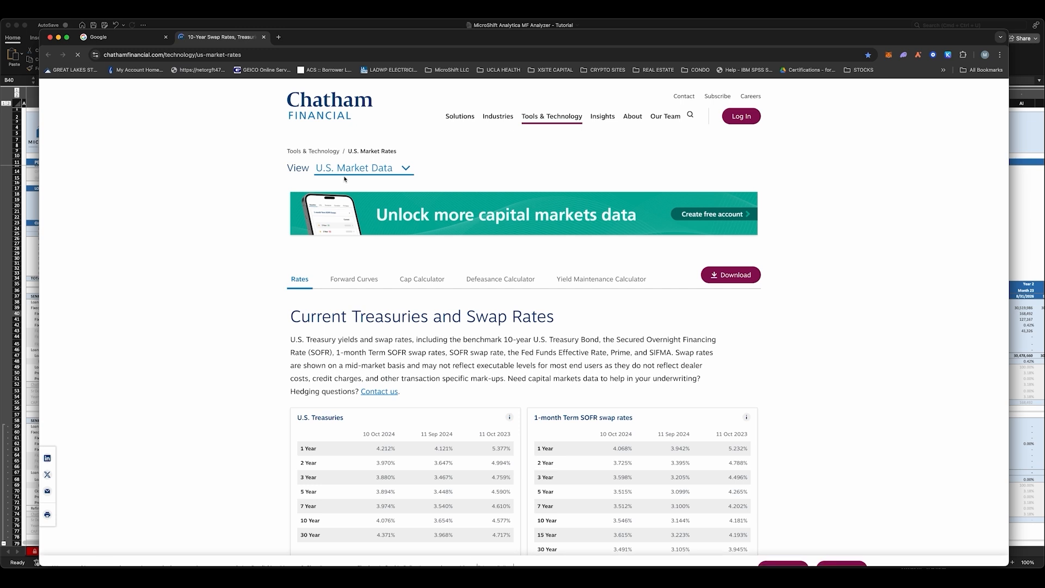
scroll(385, 331, "down", 3)
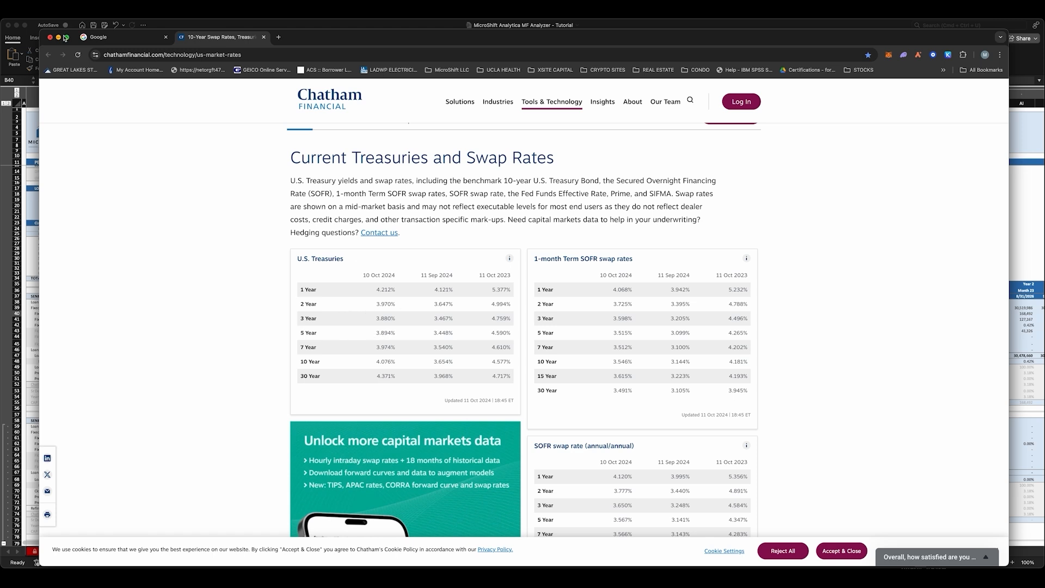
left_click(59, 39)
Set the initial senior debt's fixed interest rate index to 3.89%.
left_click(168, 315)
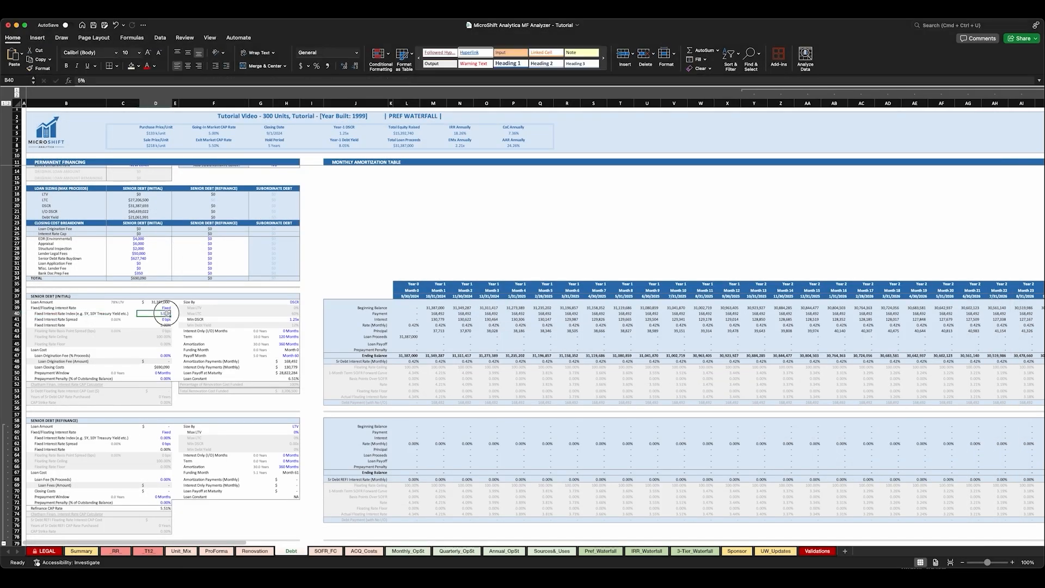
type("3.")
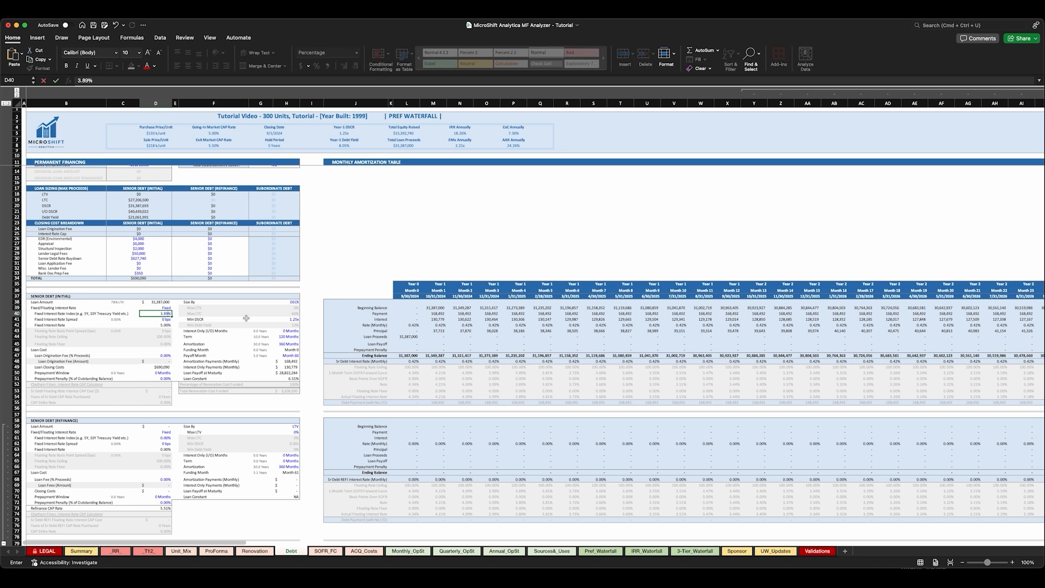
type("89")
key("Return")
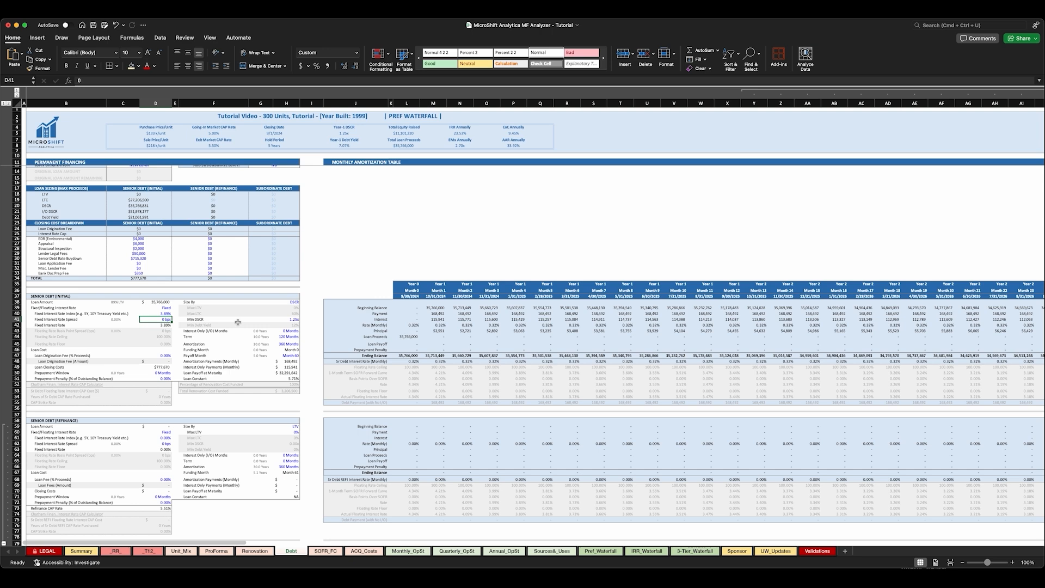
Set the initial senior debt's fixed interest rate spread to 180 bps.
type("180")
key("Return")
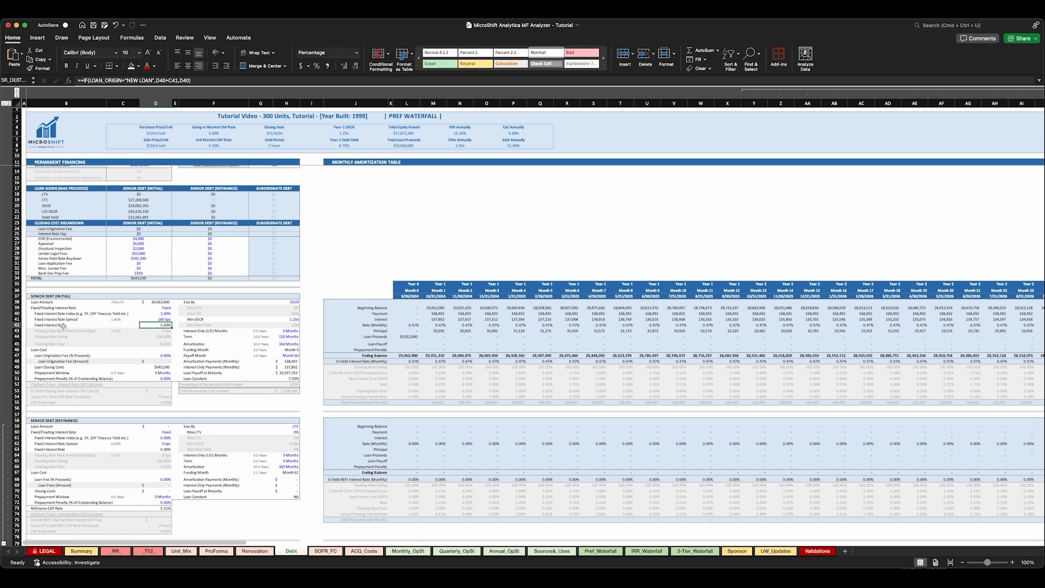
key("Up")
Set the initial senior debt's loan origination fee to 1% of proceeds and check the resulting fee amount row.
scroll(143, 330, "down", 5)
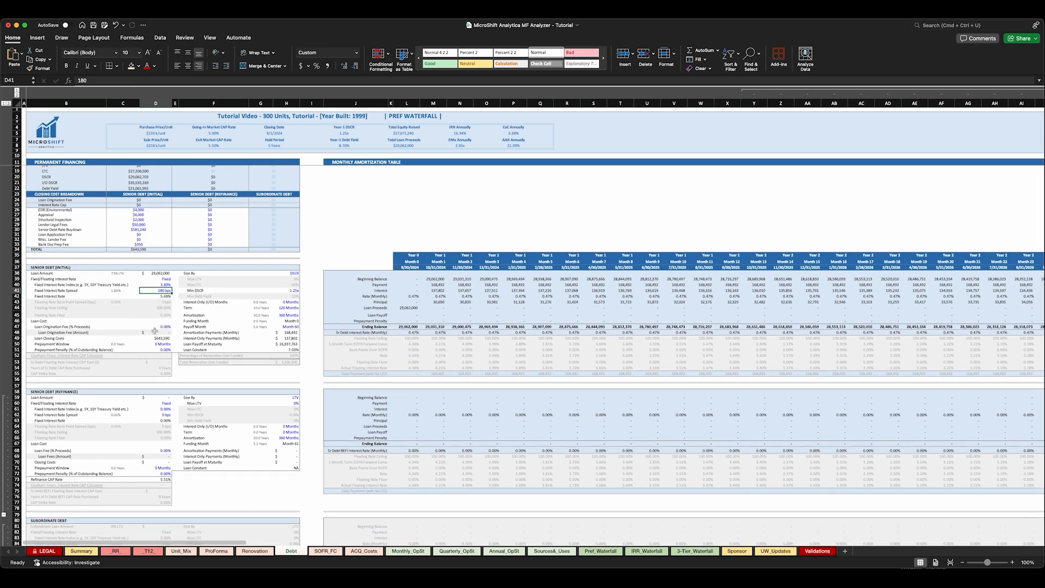
left_click(163, 327)
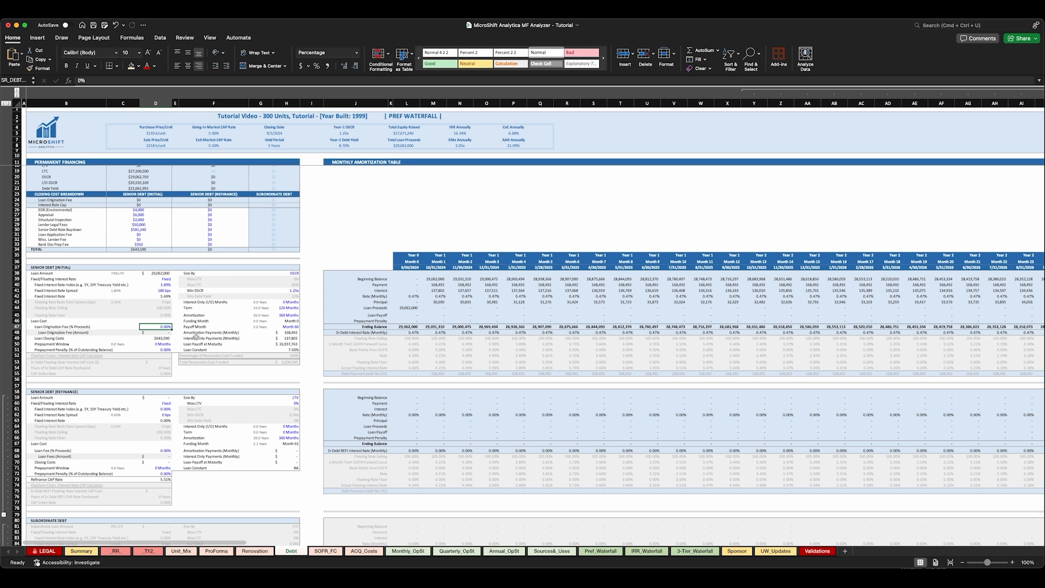
type("1")
key("Return")
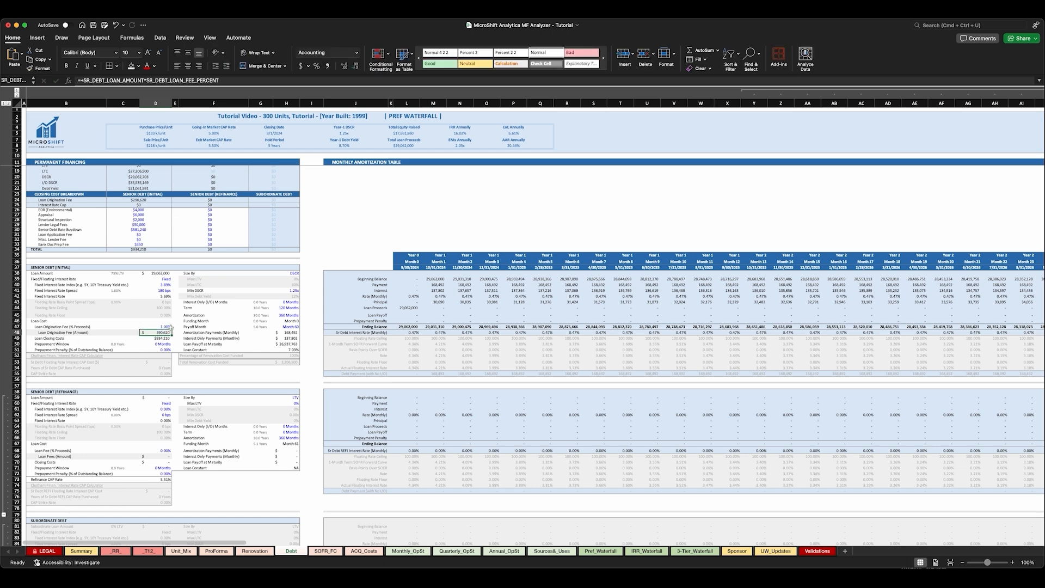
left_click_drag(78, 332, 162, 332)
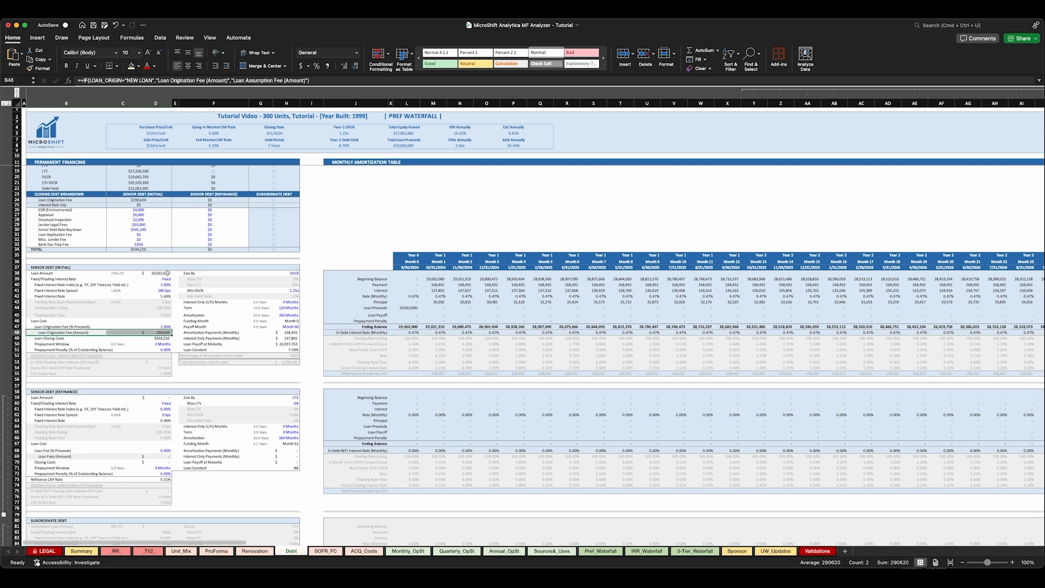
Examine the prepayment window and prepayment penalty inputs of the initial senior debt.
left_click(155, 344)
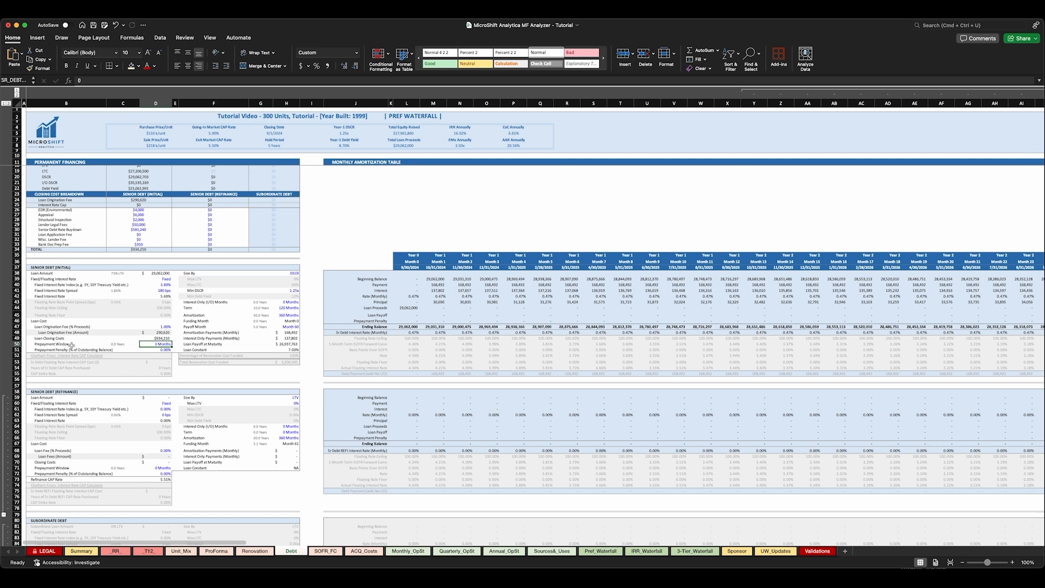
key("Down")
left_click_drag(56, 345, 163, 350)
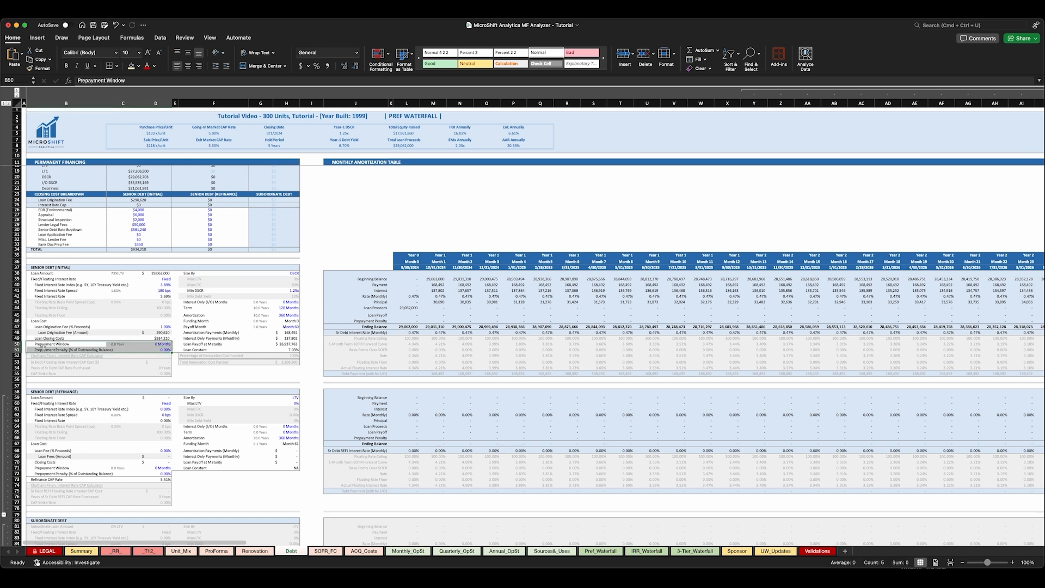
Set the initial senior debt's prepayment window to 6 months and its prepayment penalty to 2% of the outstanding balance.
left_click(163, 345)
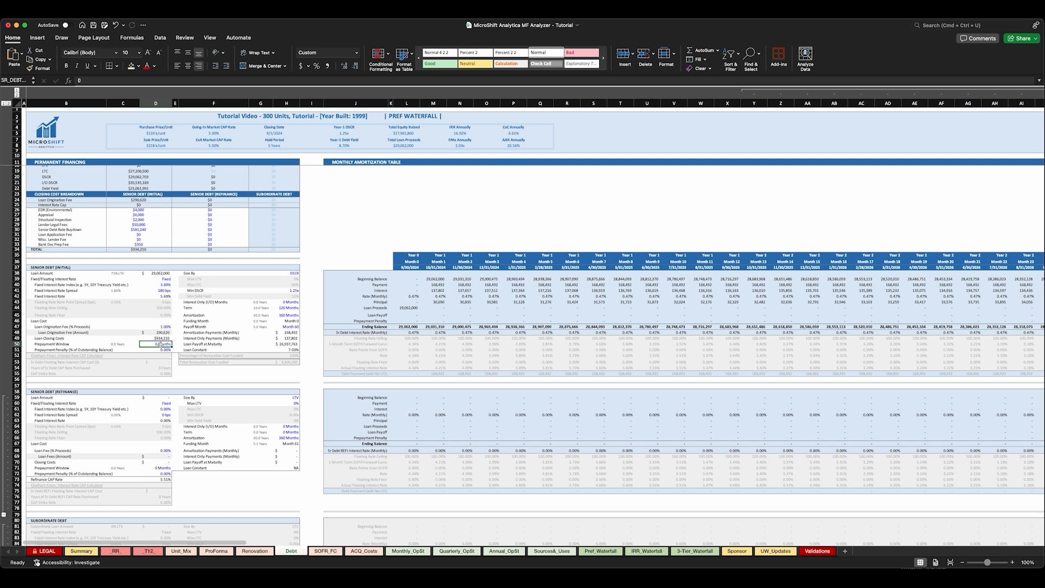
left_click_drag(53, 344, 164, 351)
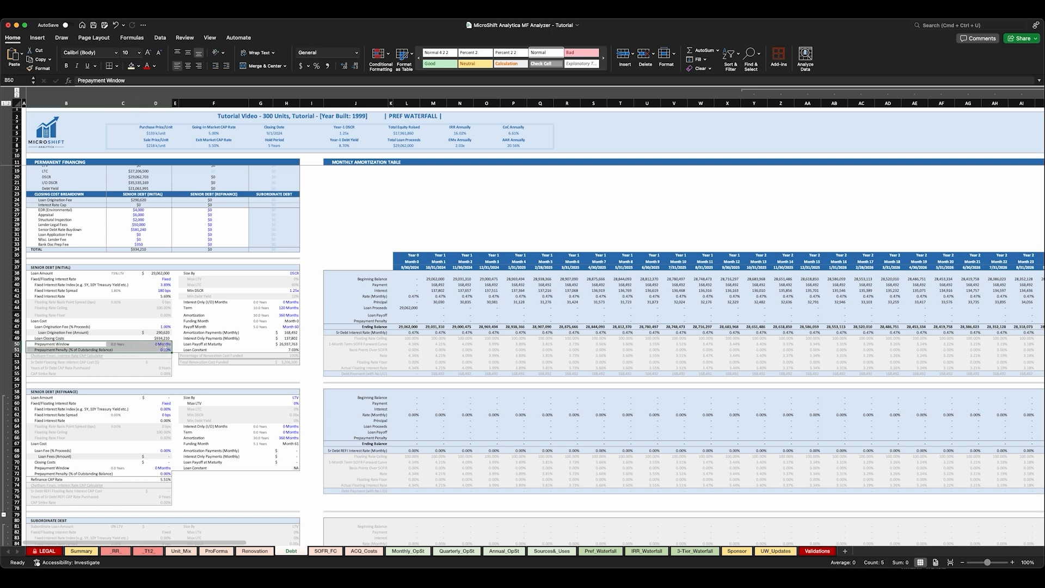
left_click(161, 345)
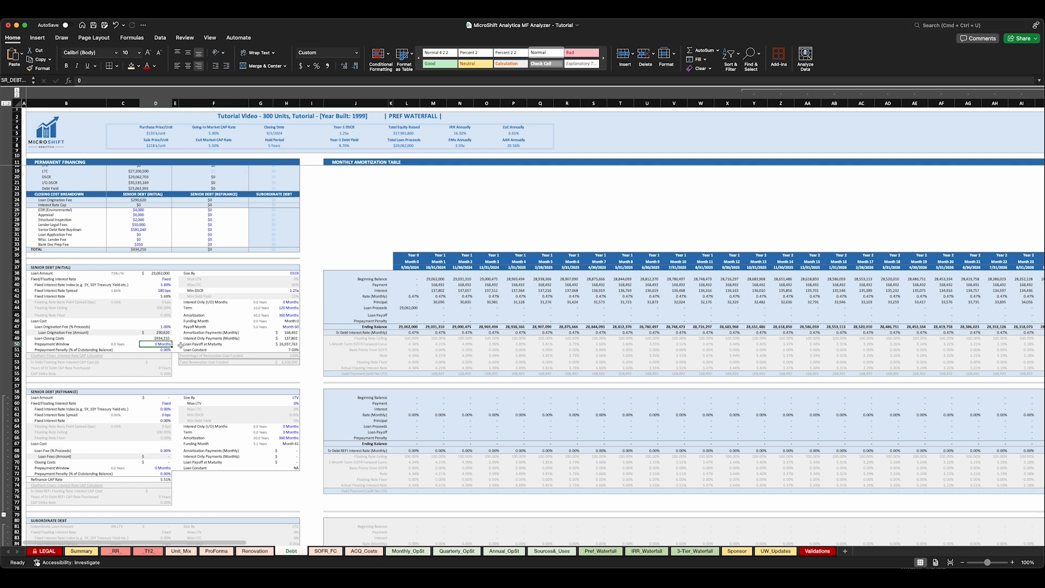
type("6")
key("Return")
type("2")
key("Return")
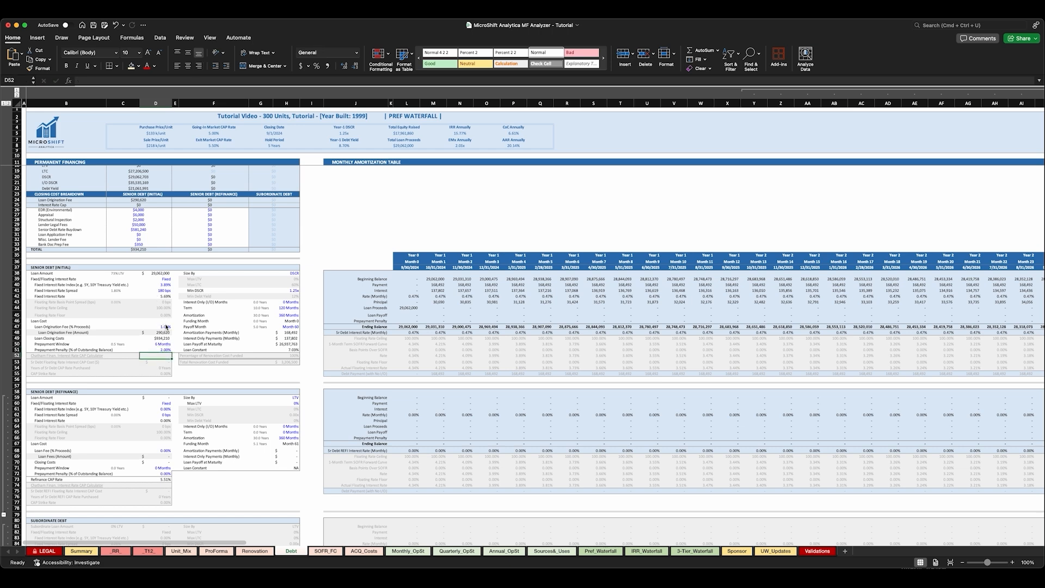
left_click_drag(61, 344, 164, 351)
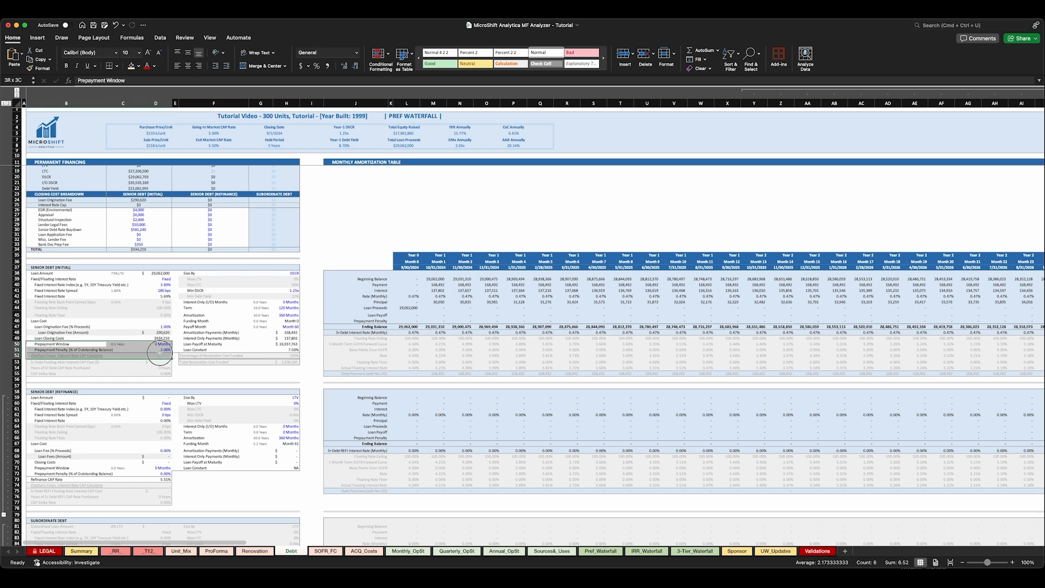
left_click_drag(59, 343, 164, 347)
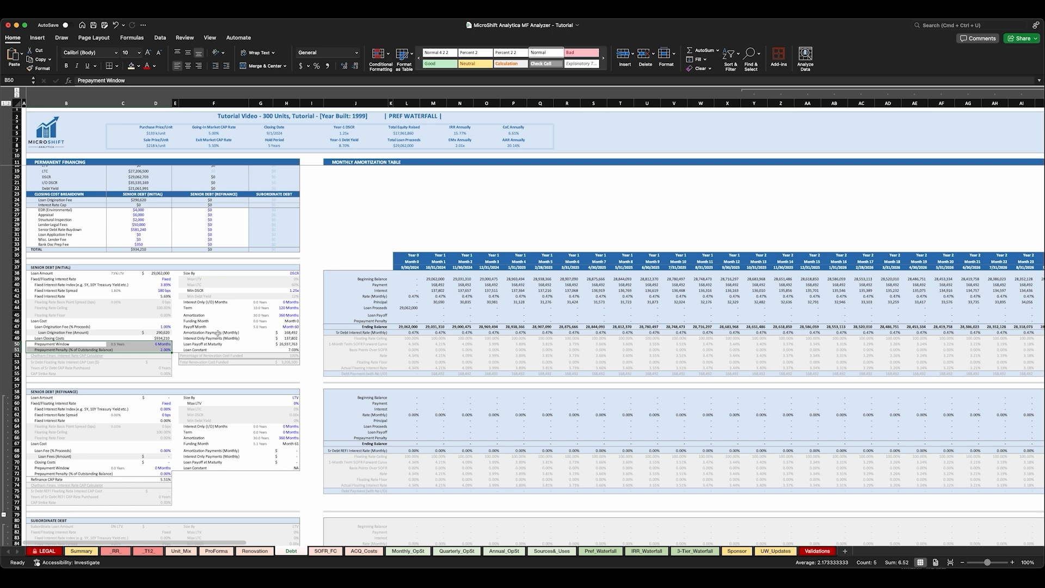
left_click(164, 353)
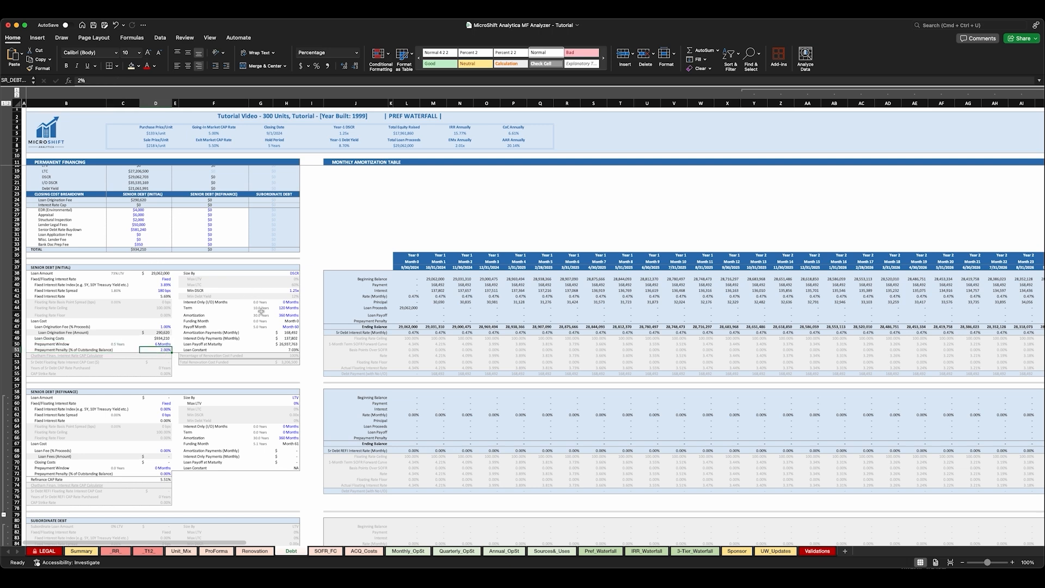
Review the initial senior debt's Size By setting and the Year 1 net operating income on the Annual_OpSt sheet, returning to the Debt sheet.
left_click(285, 274)
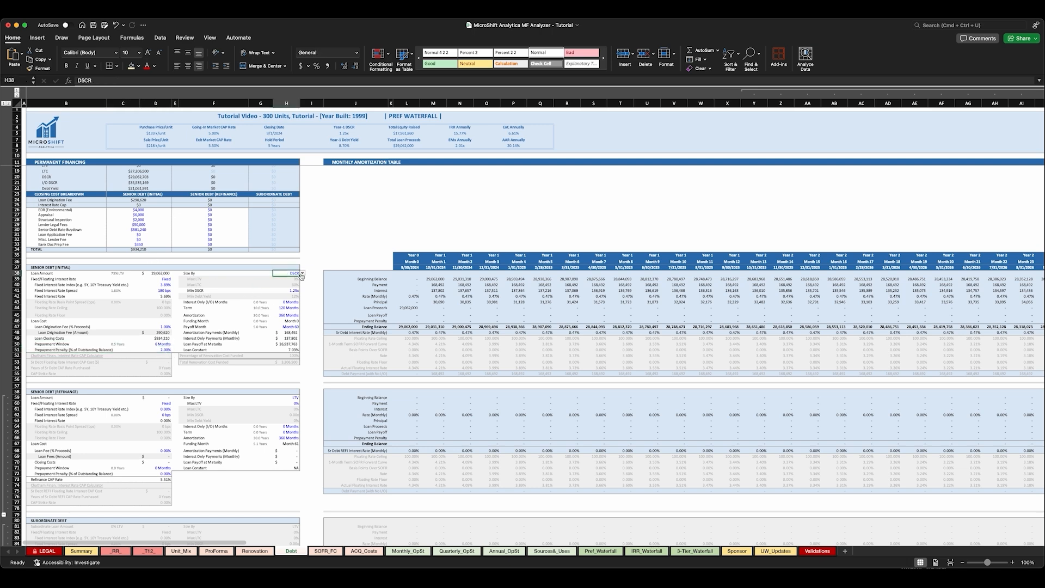
left_click(302, 273)
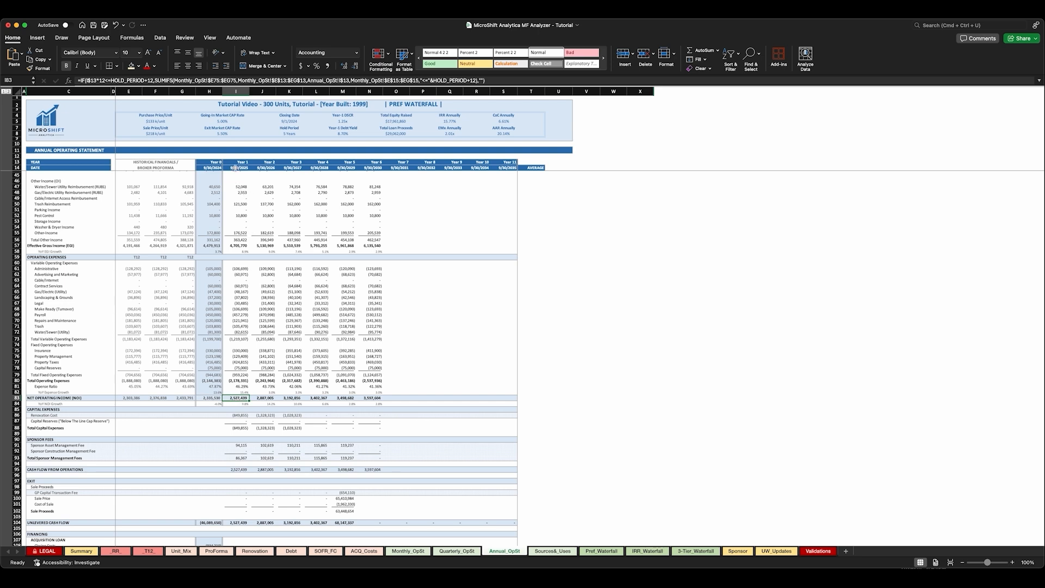
left_click(291, 551)
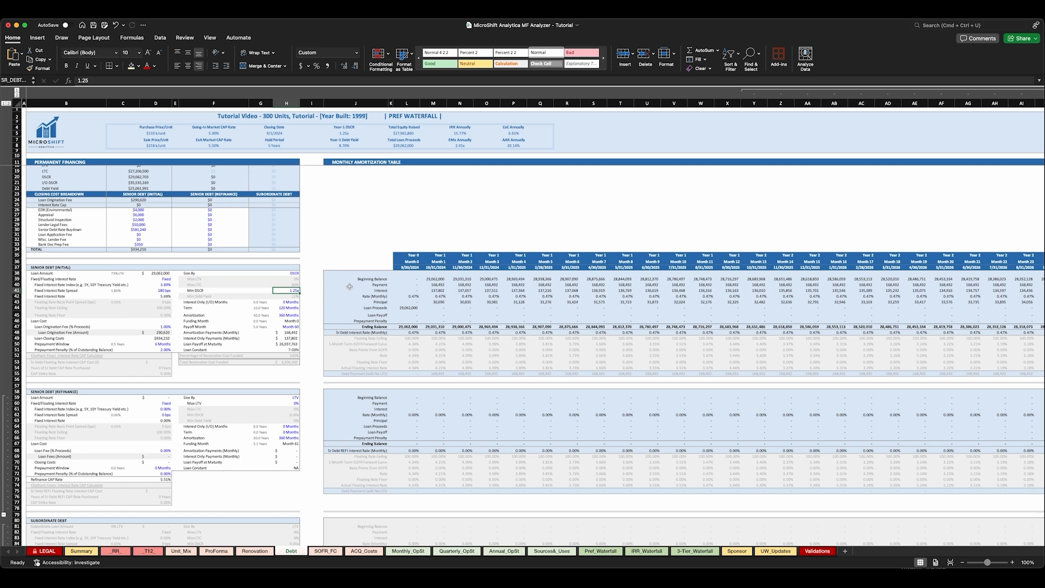
Set the initial senior debt's minimum DSCR to 1.35.
type("1.")
key("Return")
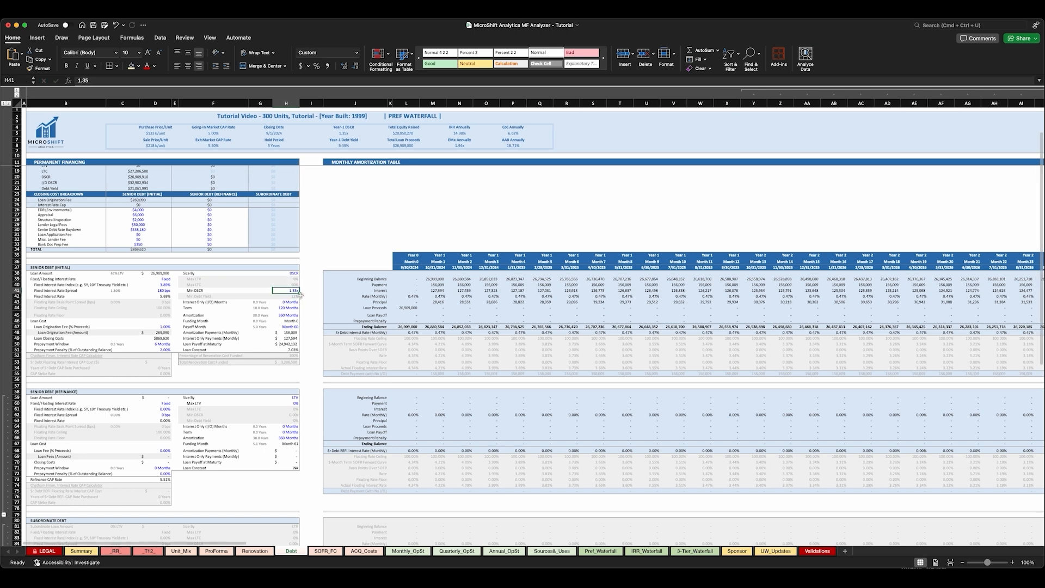
left_click(297, 292)
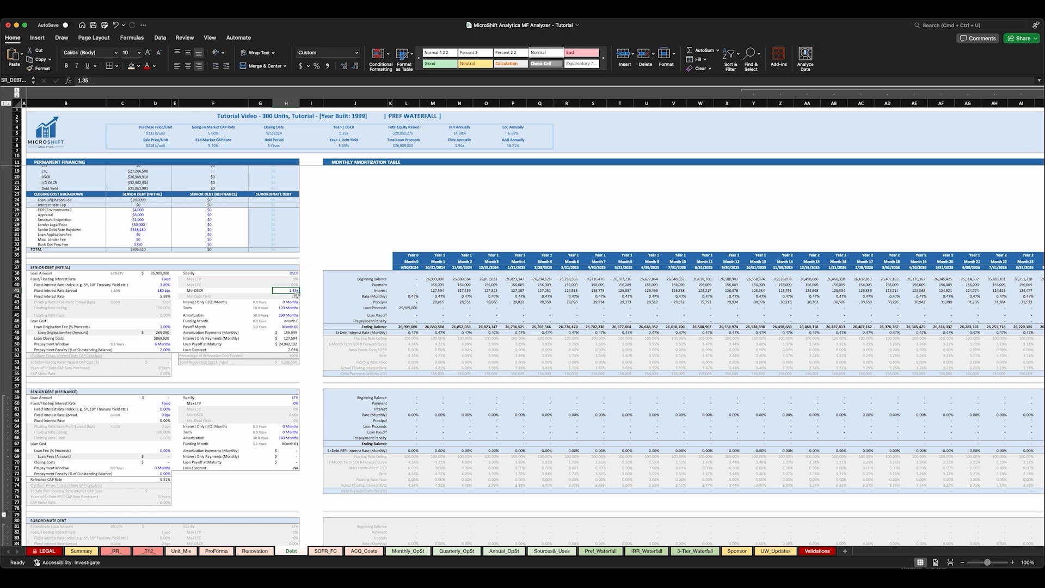
Set the initial senior debt's interest-only period to 12 months.
left_click(284, 302)
type("12")
key("Return")
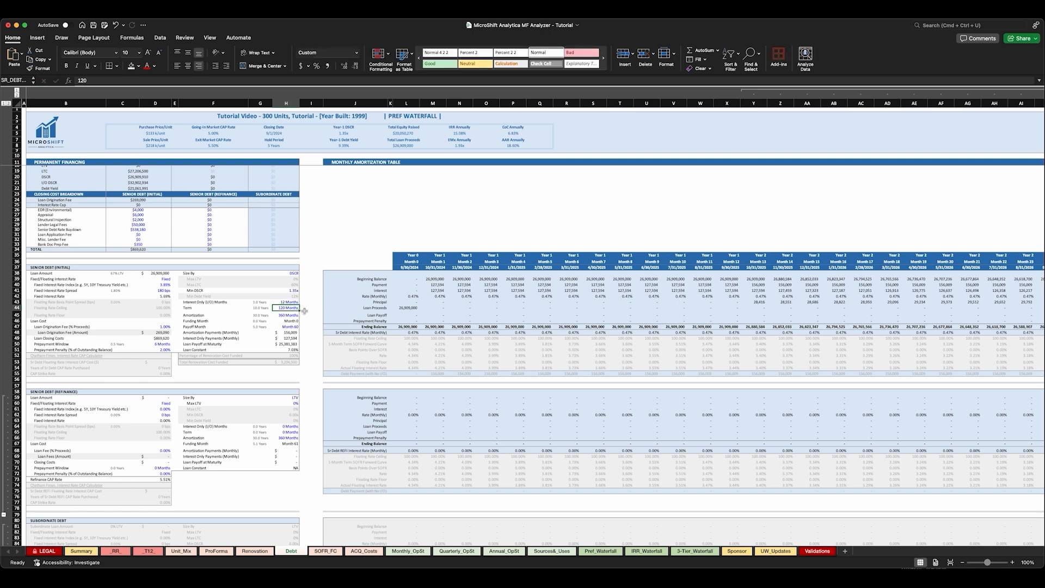
Set the initial senior debt's loan term to 60 months.
scroll(303, 312, "down", 1)
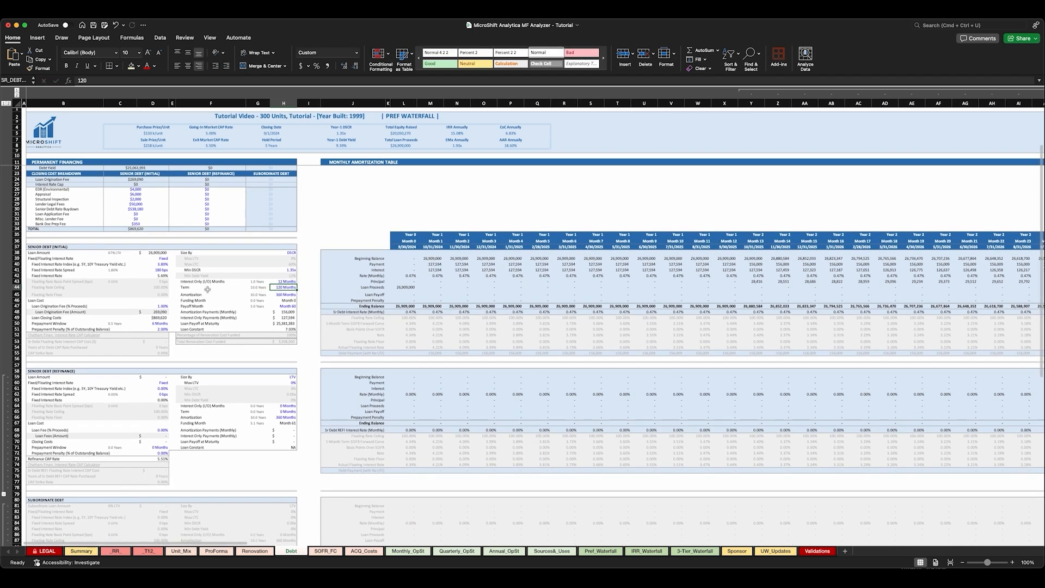
left_click_drag(190, 287, 284, 286)
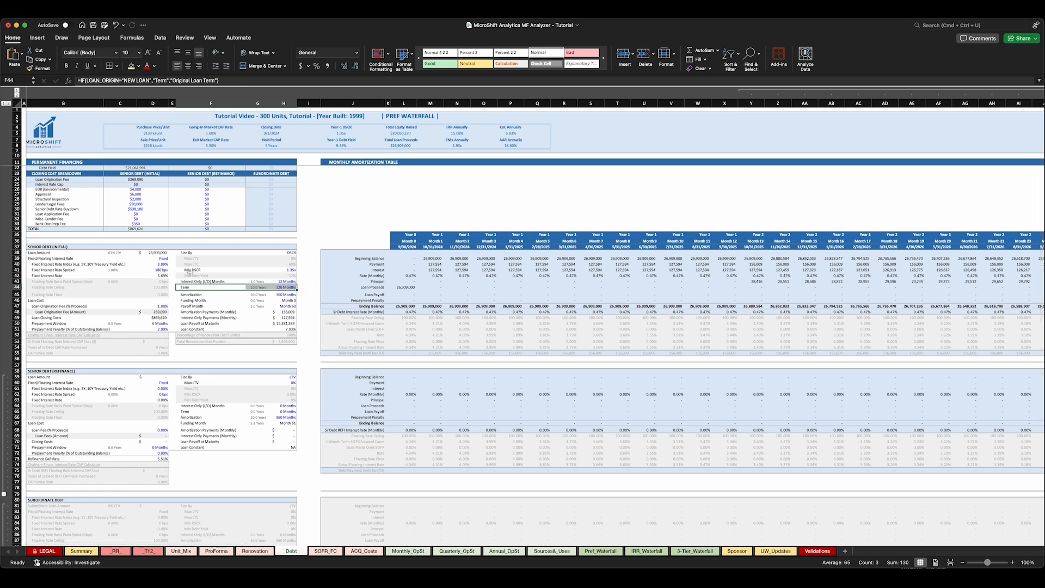
left_click(286, 288)
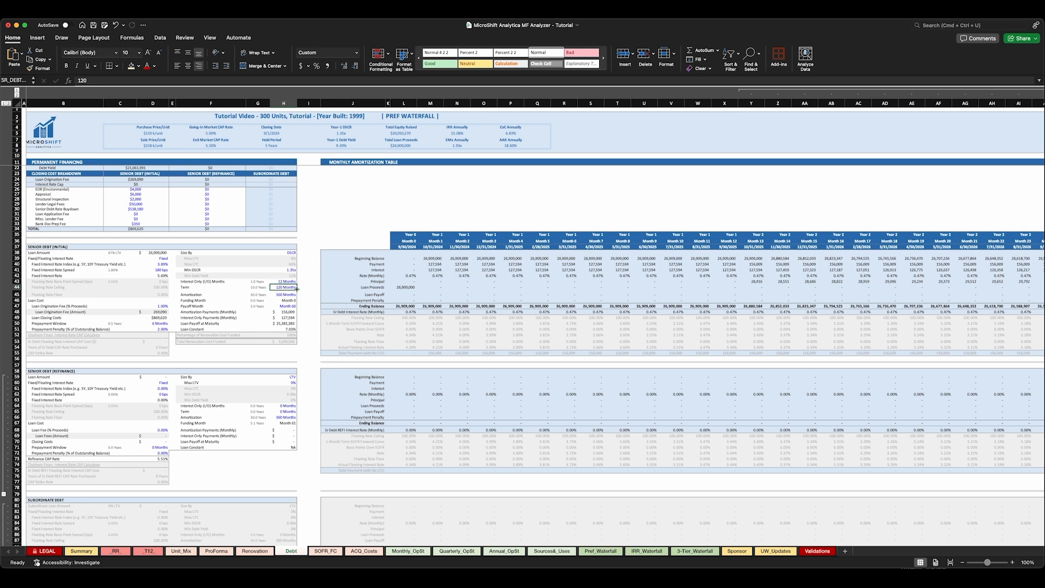
type("60")
key("Return")
key("Up")
key("Down")
Examine the funding month and payoff month inputs of the initial senior debt, including the payoff month's formula.
left_click(285, 300)
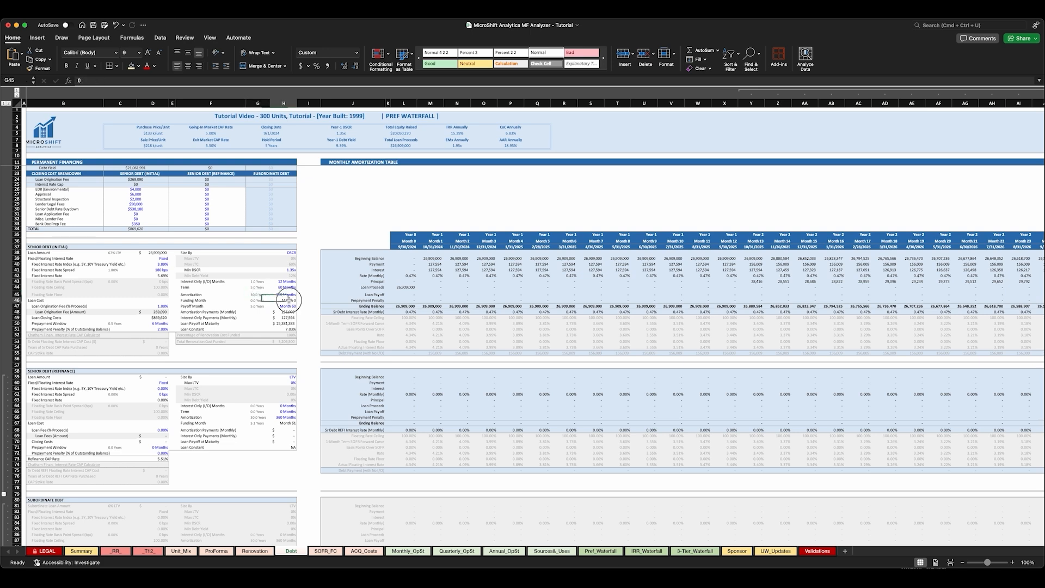
left_click(228, 307)
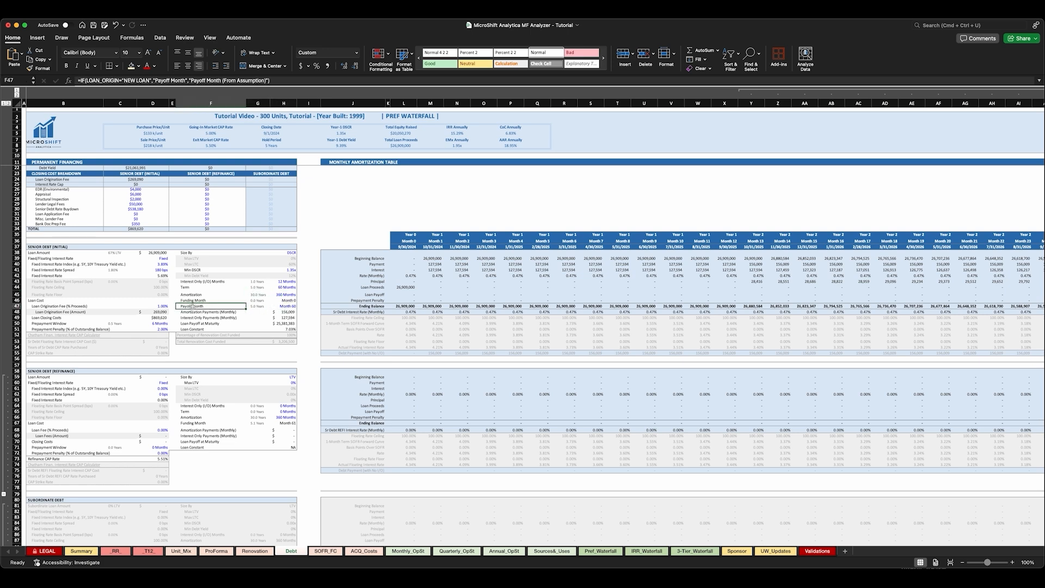
left_click(287, 307)
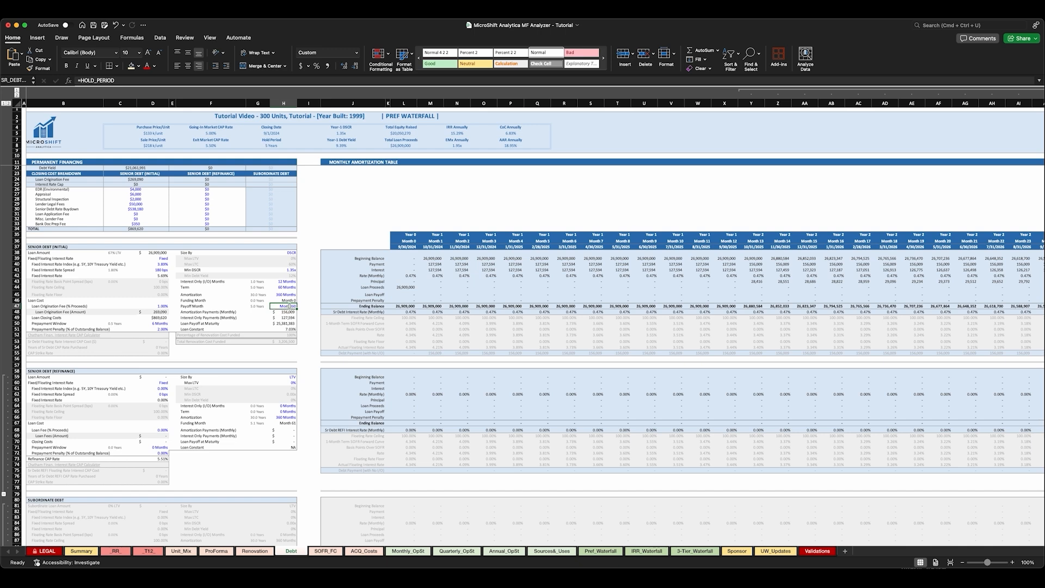
scroll(294, 306, "down", 1)
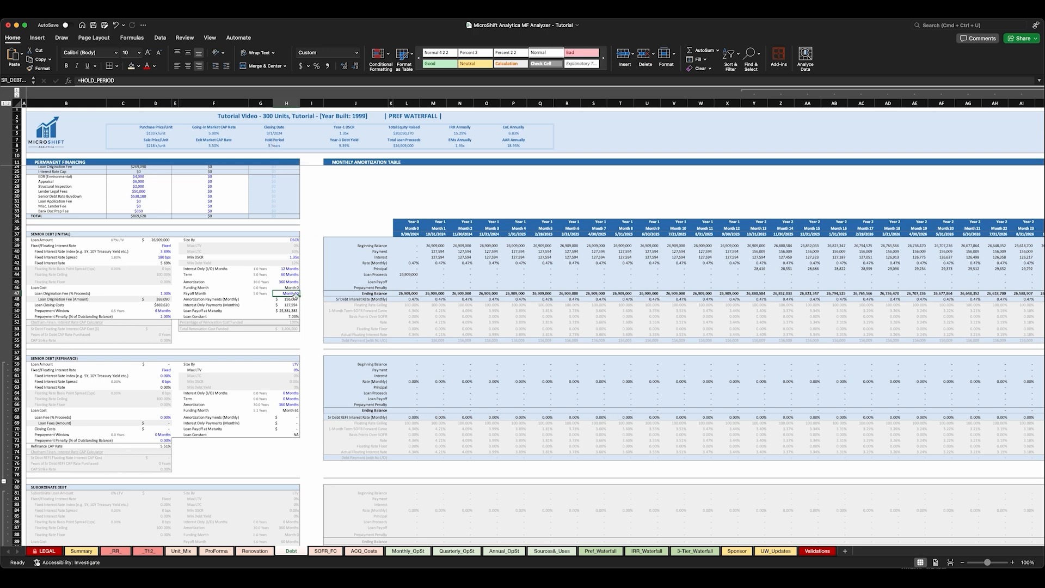
left_click(187, 293)
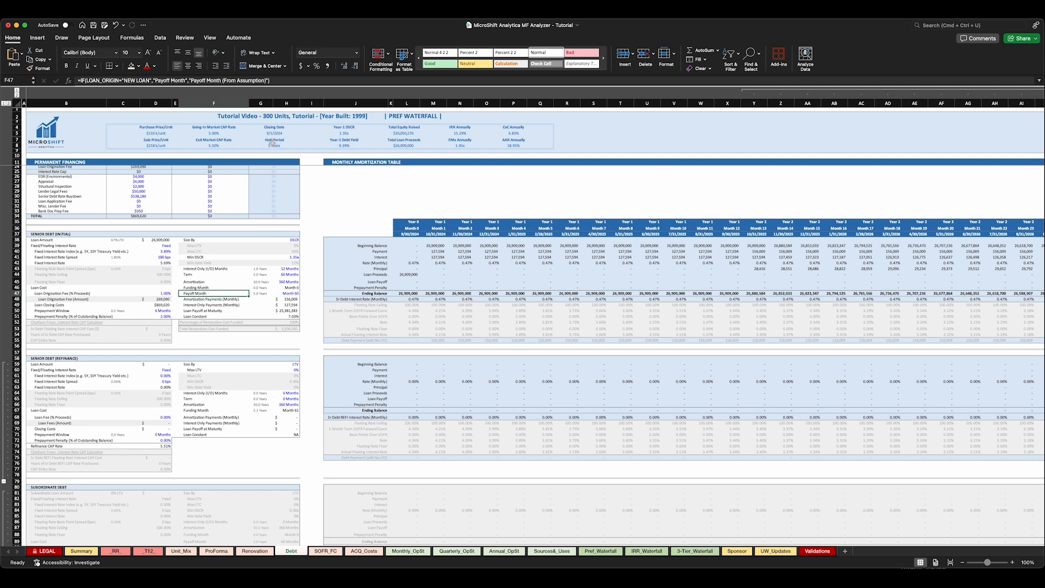
Set the initial senior debt's payoff month to 36 to try an early refinance.
left_click(291, 293)
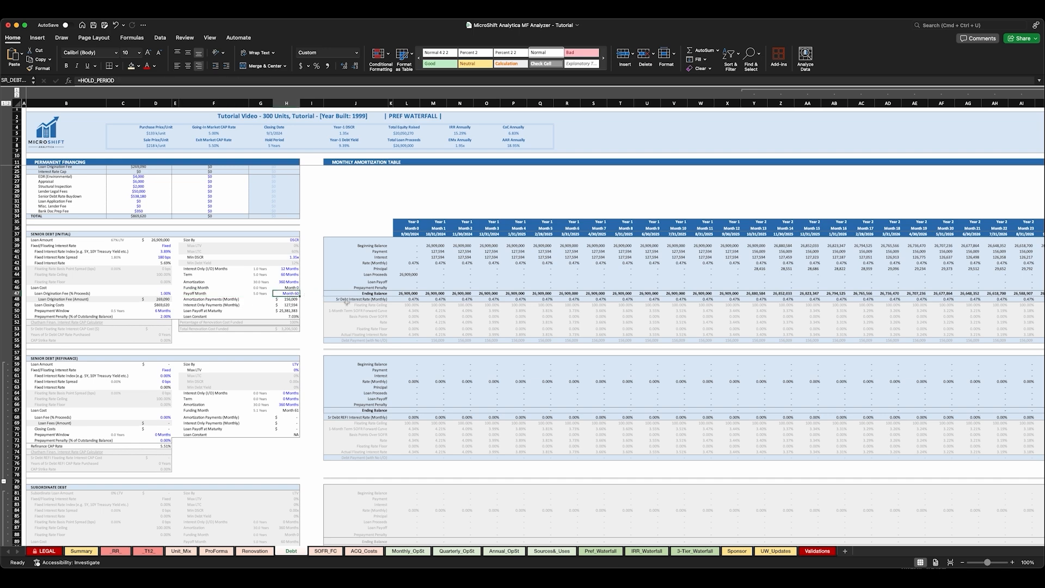
type("36")
key("Return")
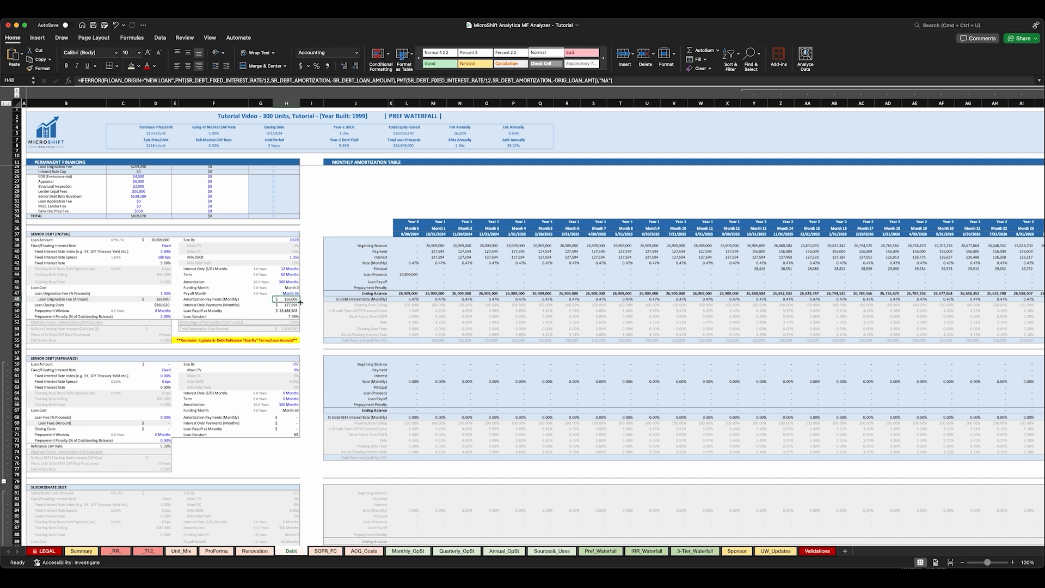
Examine the refinance reminder below the initial senior debt and the refinance loan's interest rate and funding month inputs.
left_click(291, 294)
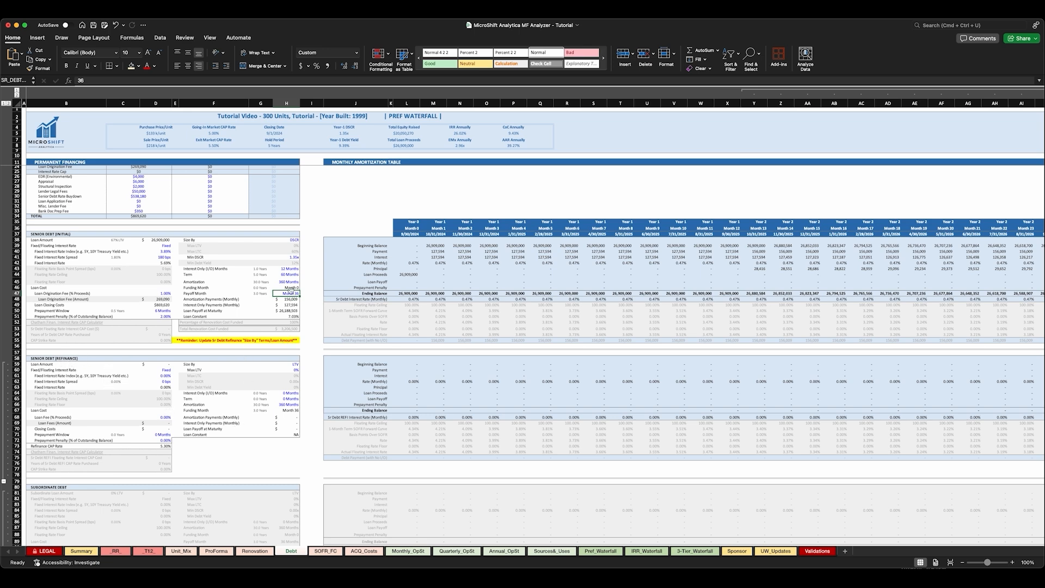
left_click(276, 341)
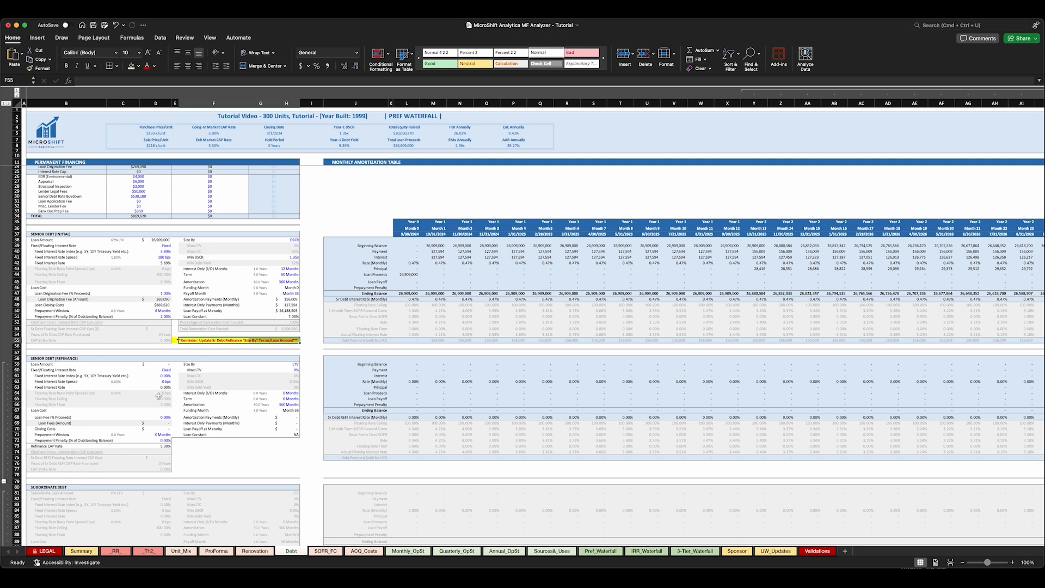
left_click(165, 370)
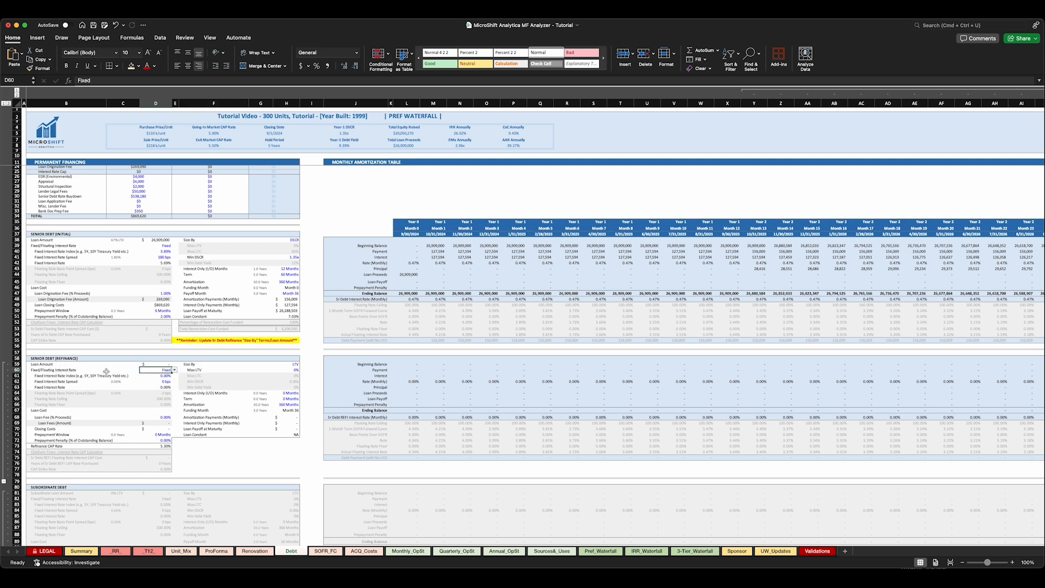
left_click(86, 377)
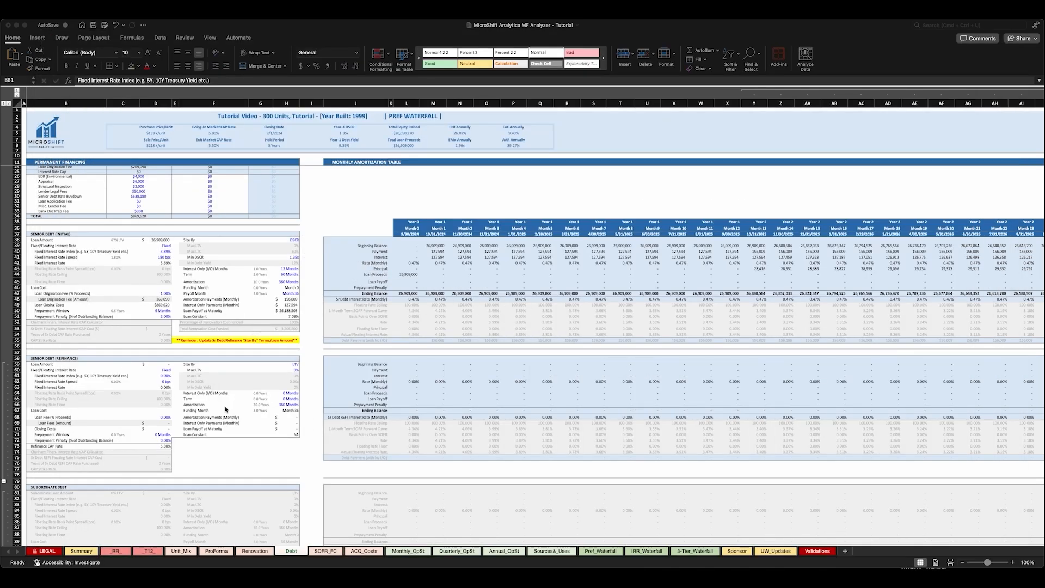
left_click(218, 412)
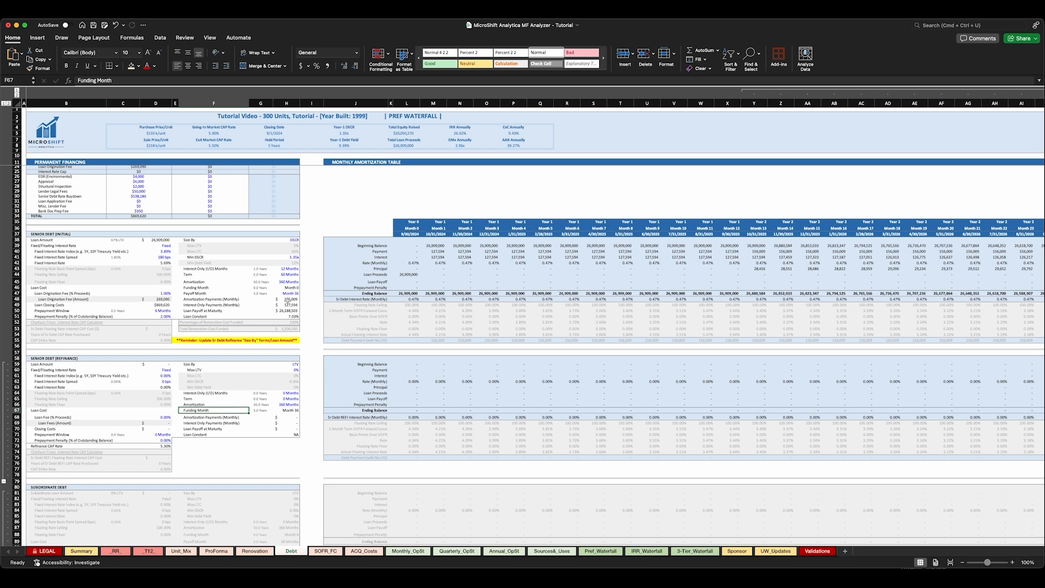
Set the initial senior debt's payoff month to 60.
scroll(250, 295, "up", 3)
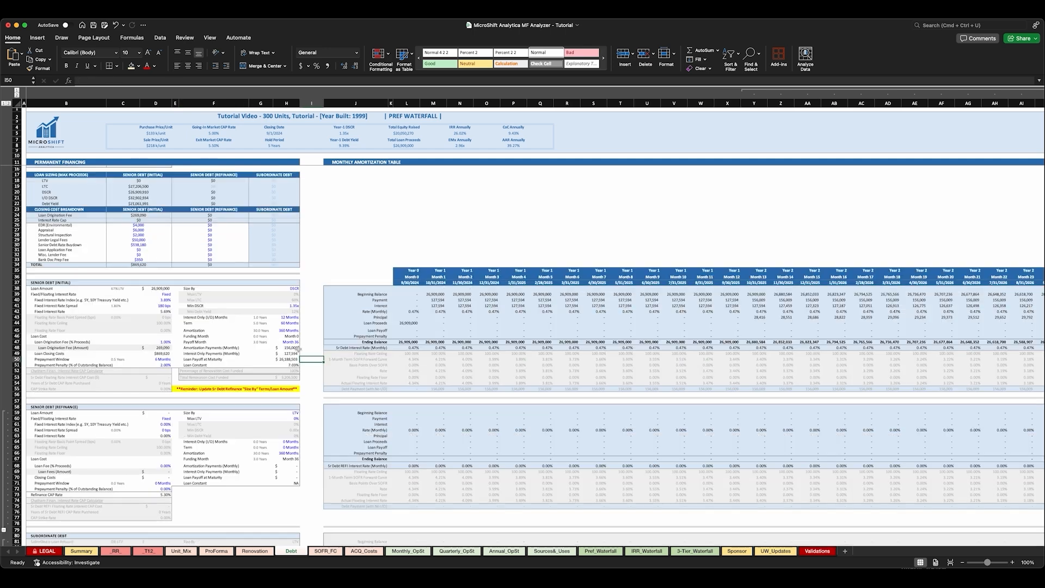
left_click(289, 342)
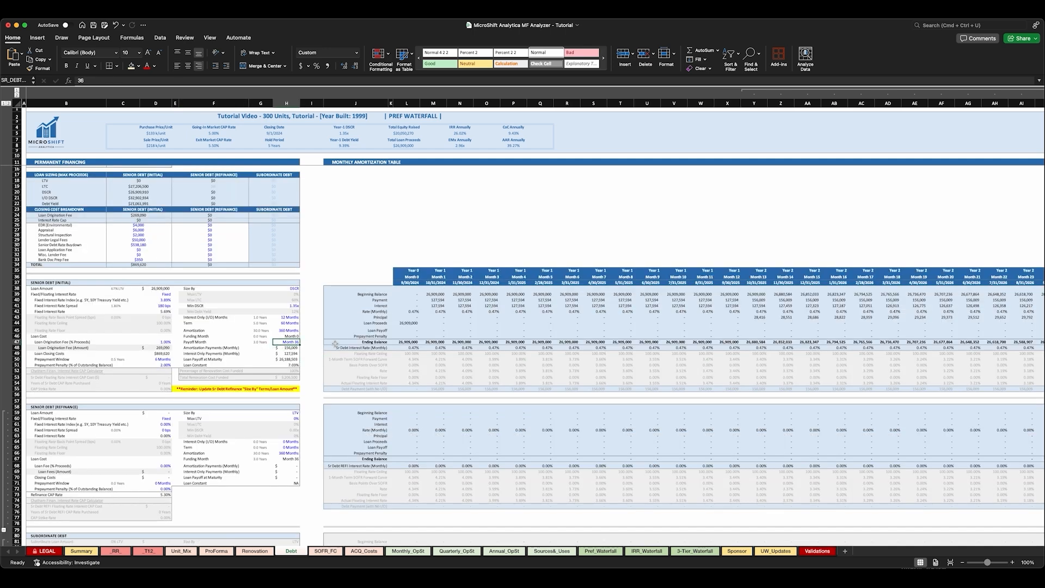
type("60")
key("Return")
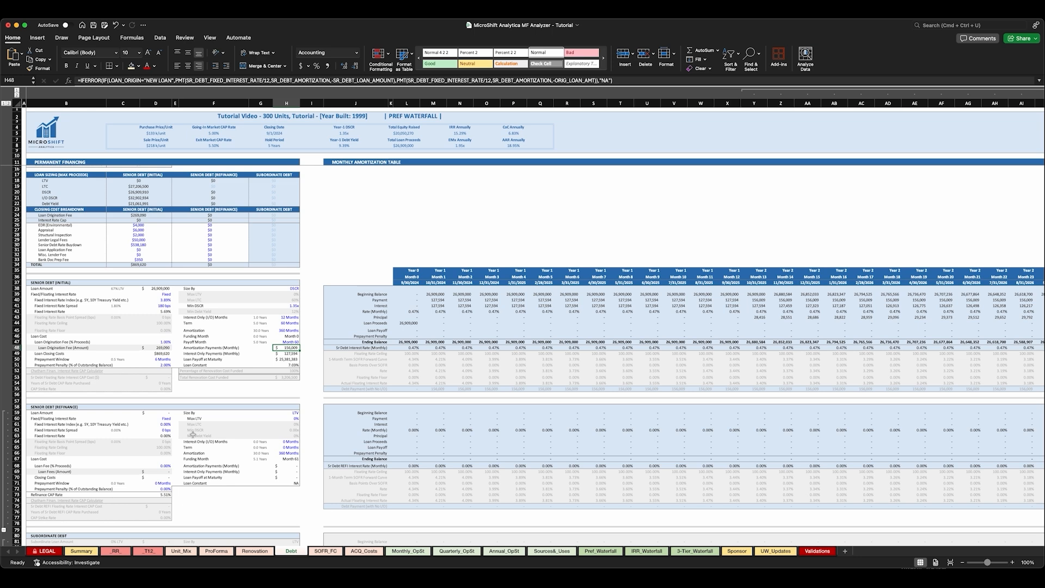
Collapse the grouped rows of the Senior Debt (Refinance) section.
scroll(192, 435, "down", 3)
scroll(108, 381, "down", 10)
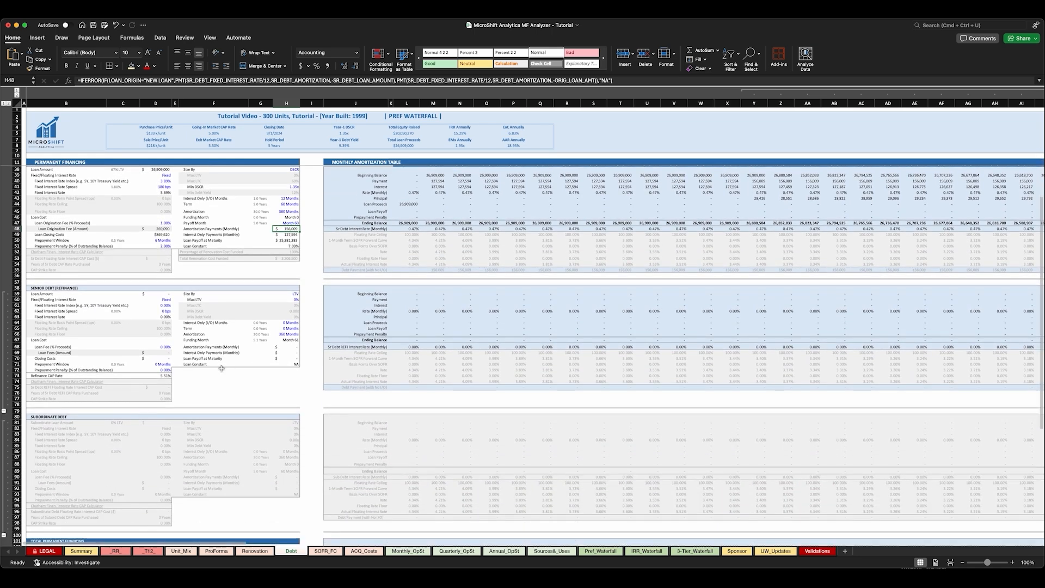
left_click(241, 387)
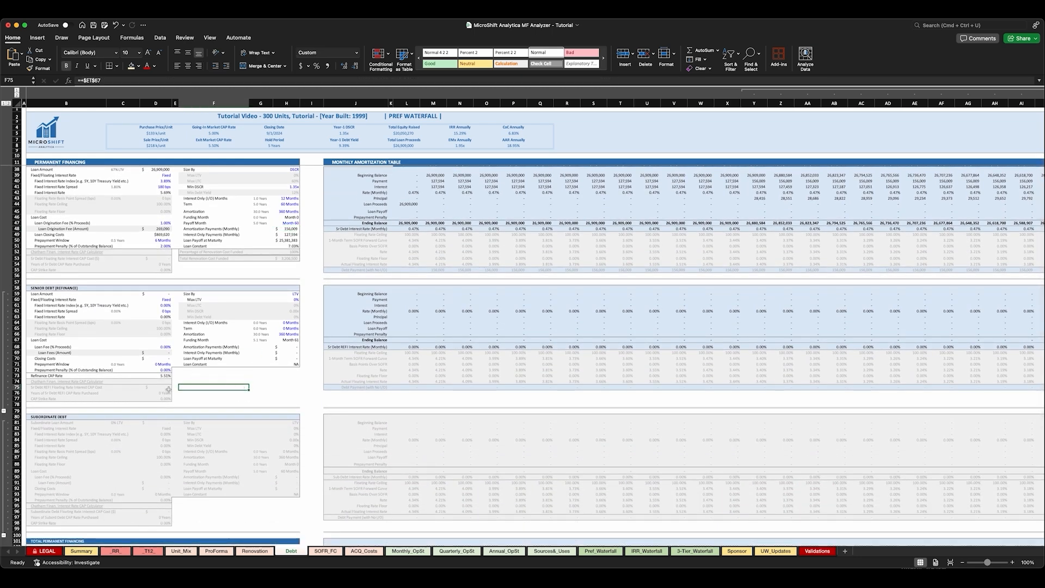
left_click(175, 400)
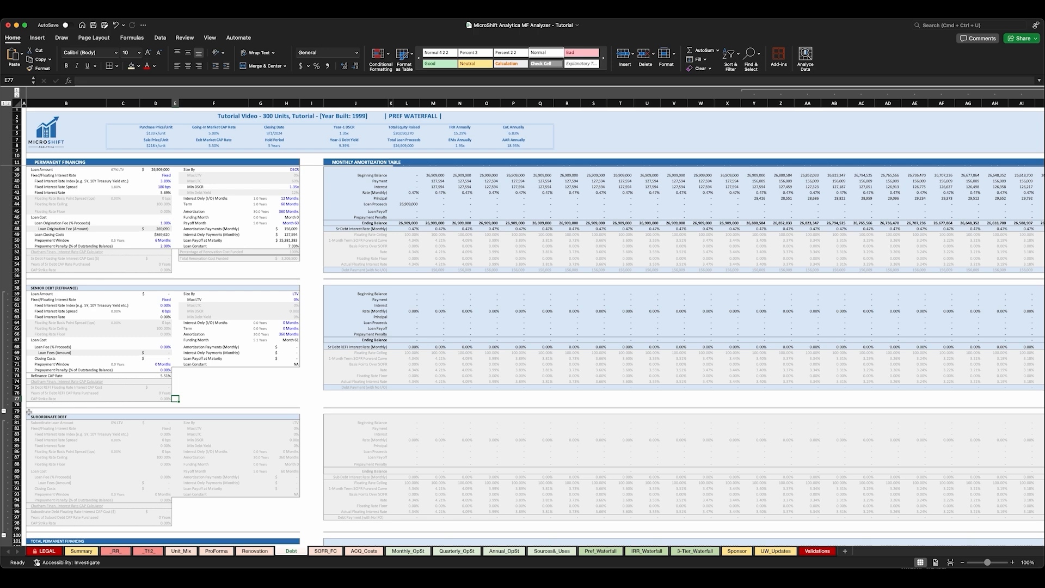
left_click(4, 412)
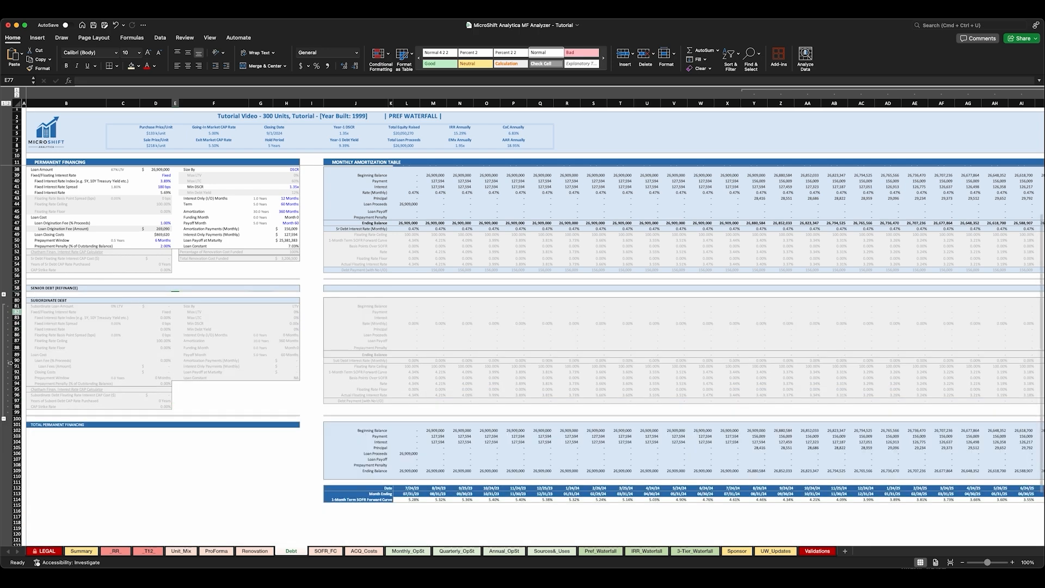
Collapse the grouped rows of the Subordinate Debt section.
left_click(3, 417)
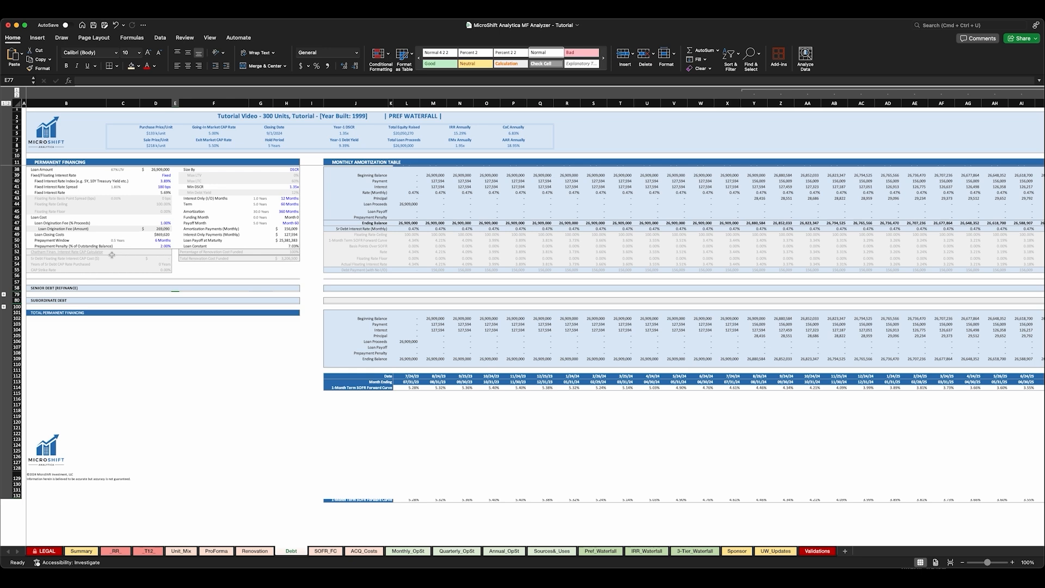
scroll(89, 223, "up", 6)
scroll(89, 223, "up", 5)
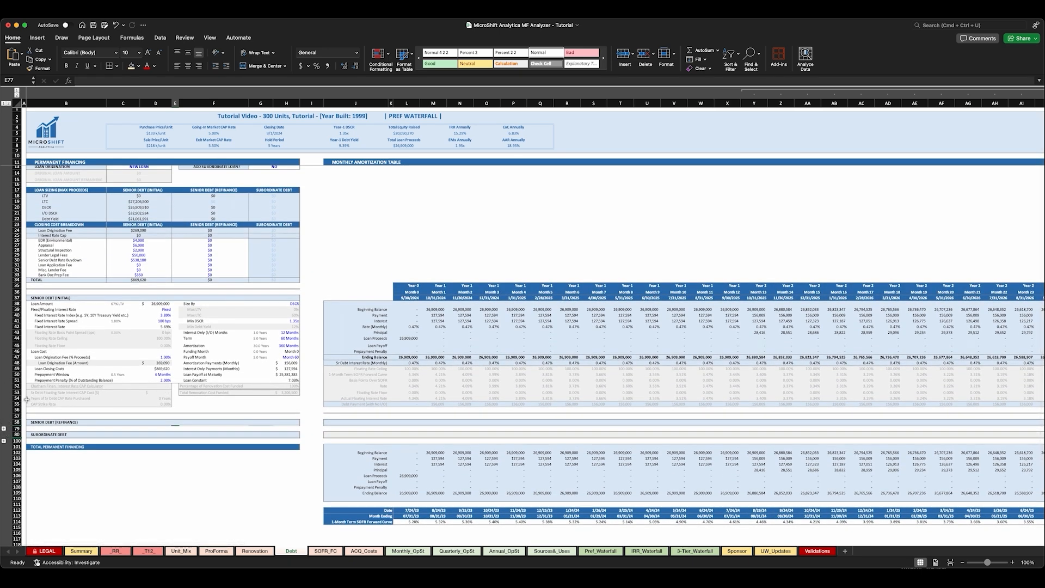
Expand the grouped rows of the Senior Debt (Refinance) and Subordinate Debt sections.
left_click(4, 429)
scroll(16, 444, "down", 1)
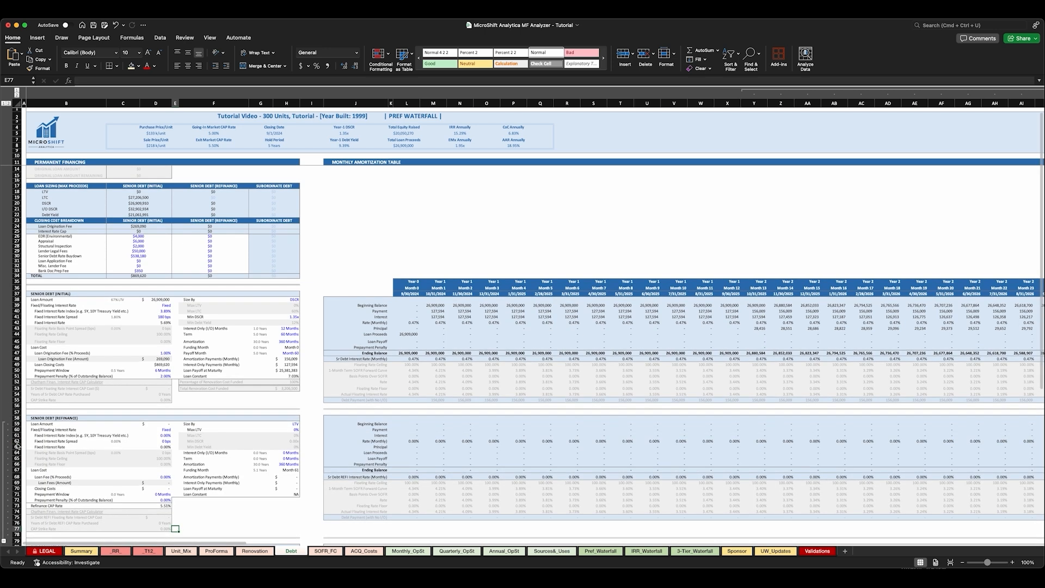
scroll(68, 429, "down", 4)
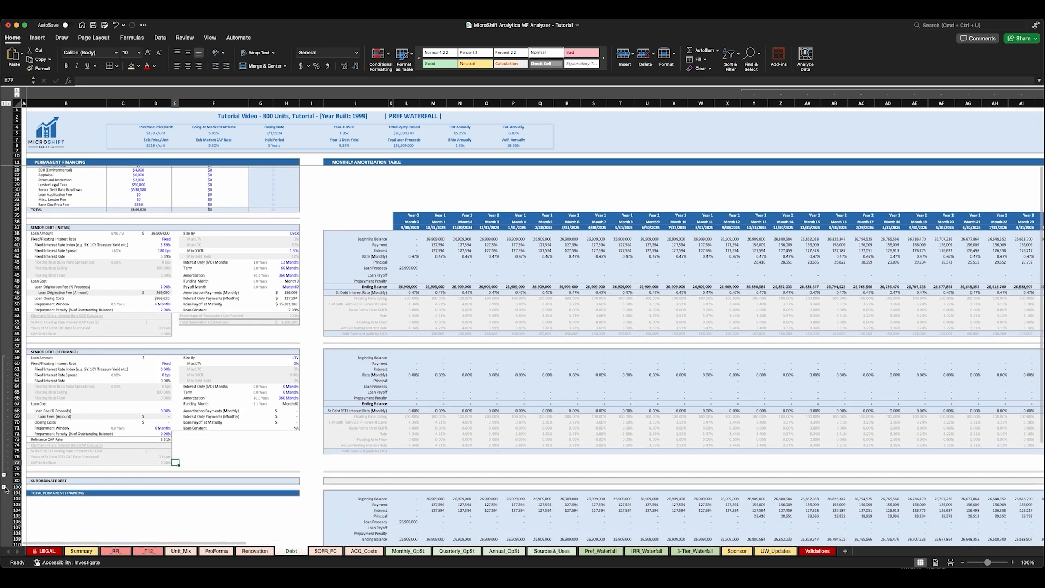
scroll(145, 306, "up", 4)
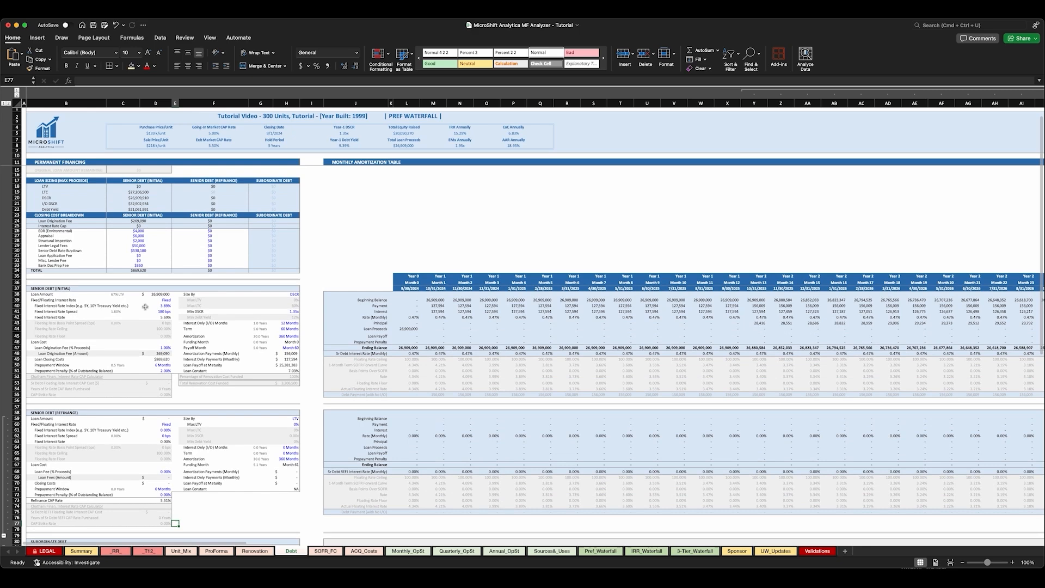
scroll(145, 306, "up", 1)
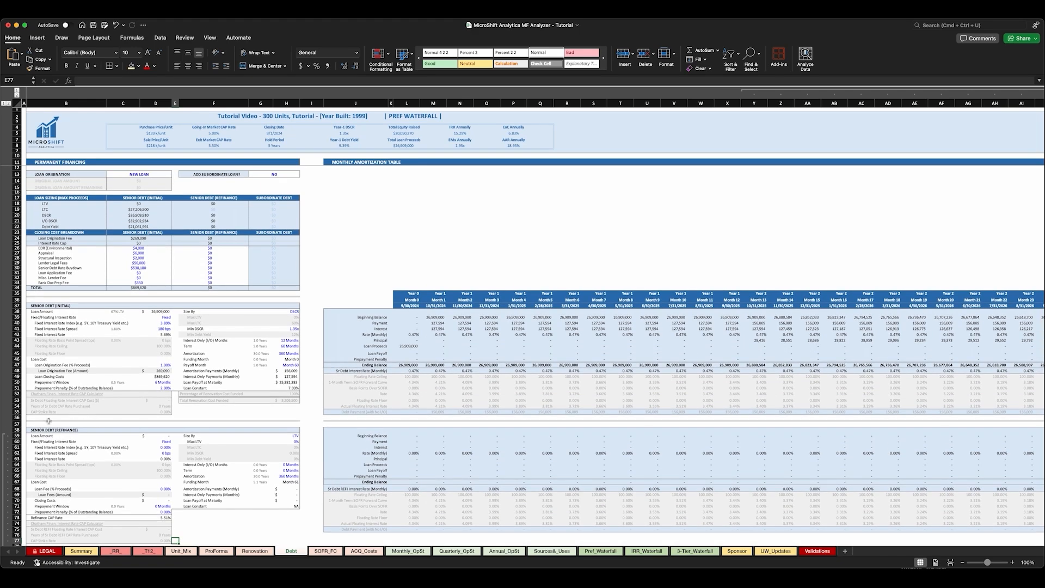
Review the initial senior debt's DSCR loan sizing amount, minimum DSCR input and the percentage formula beside the loan amount.
left_click(310, 329)
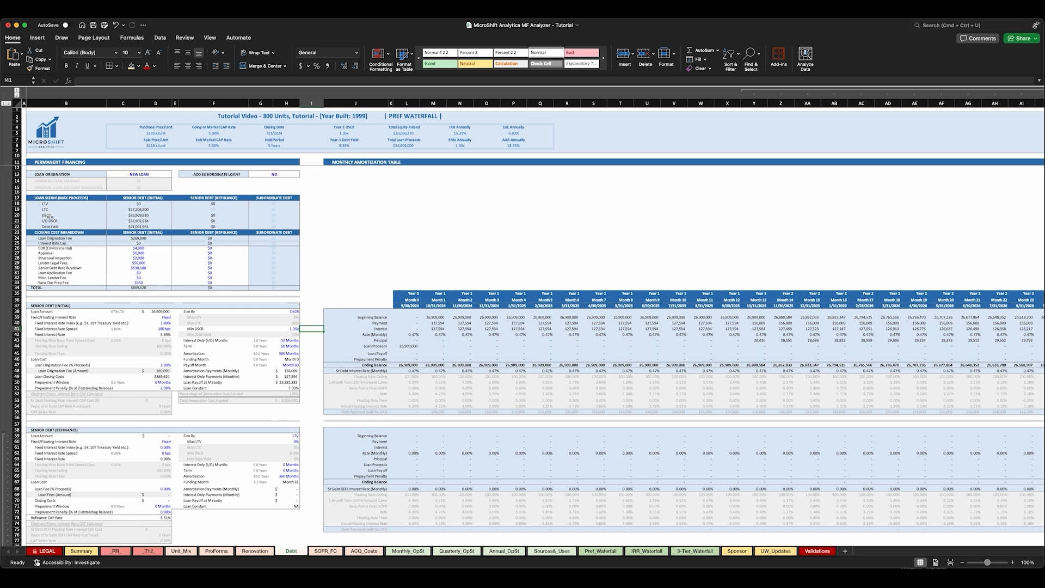
left_click_drag(42, 216, 145, 217)
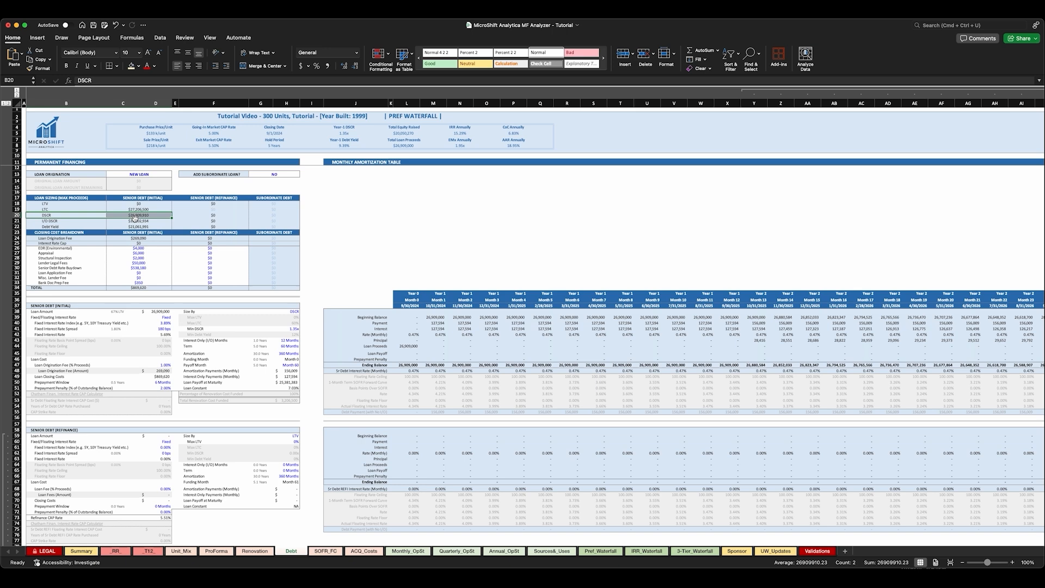
left_click(139, 215)
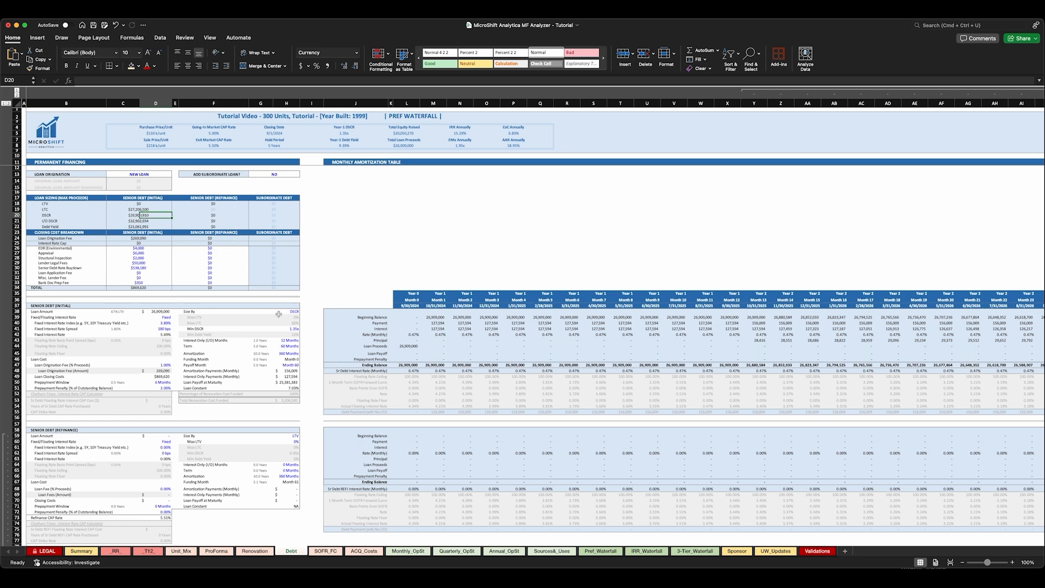
left_click(305, 329)
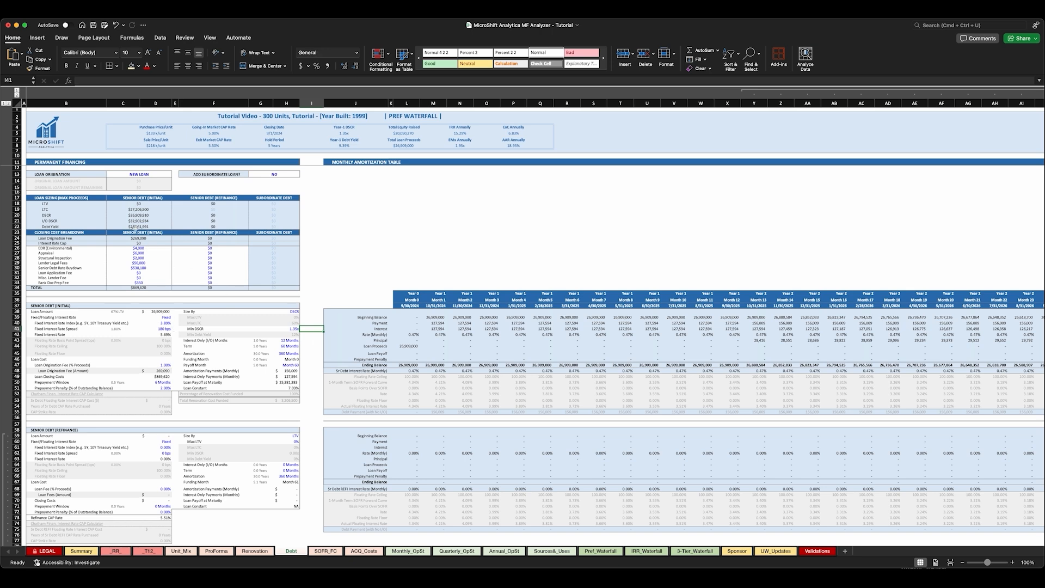
left_click(114, 311)
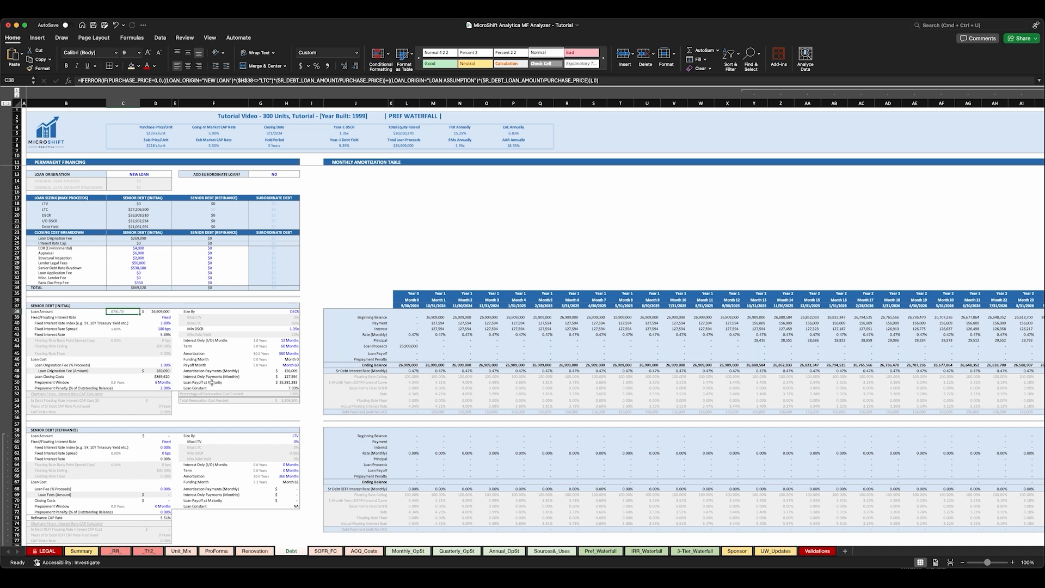
Examine the monthly amortization table and the annual amortization table's yearly figures for the initial senior debt.
left_click(305, 387)
scroll(201, 307, "right", 5)
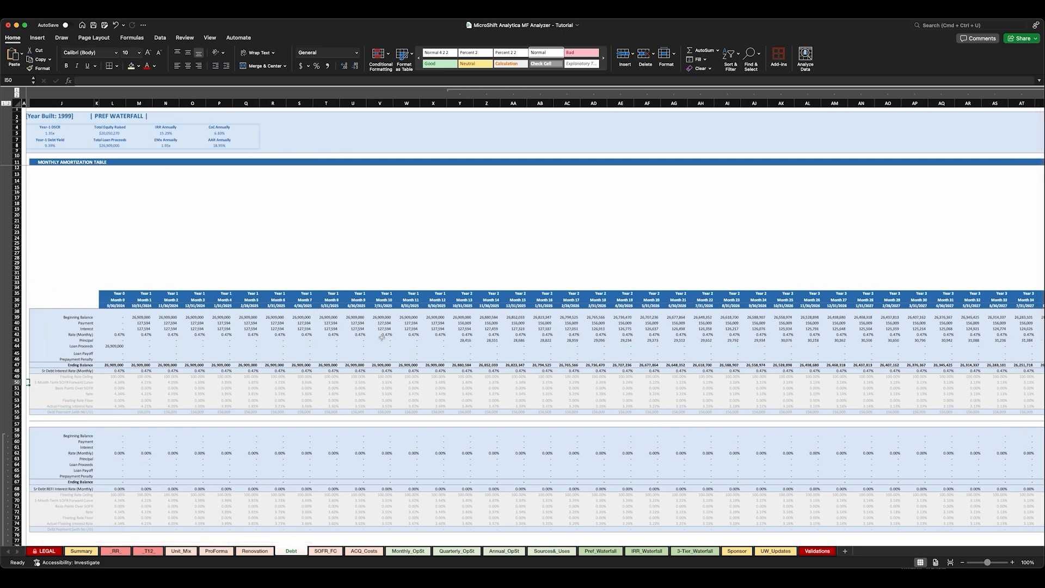
scroll(728, 346, "right", 10)
scroll(729, 346, "right", 15)
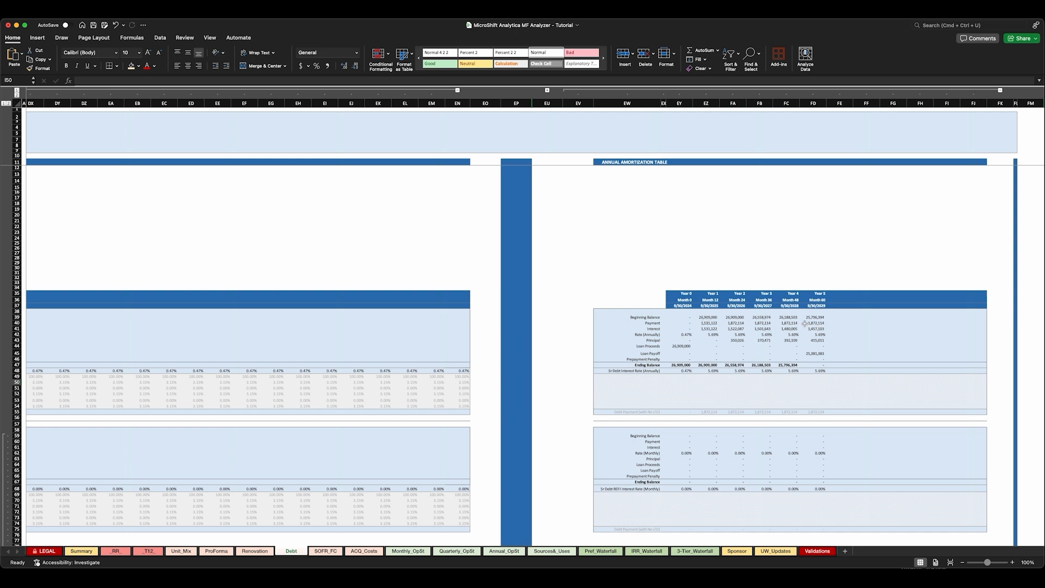
left_click_drag(708, 334, 807, 336)
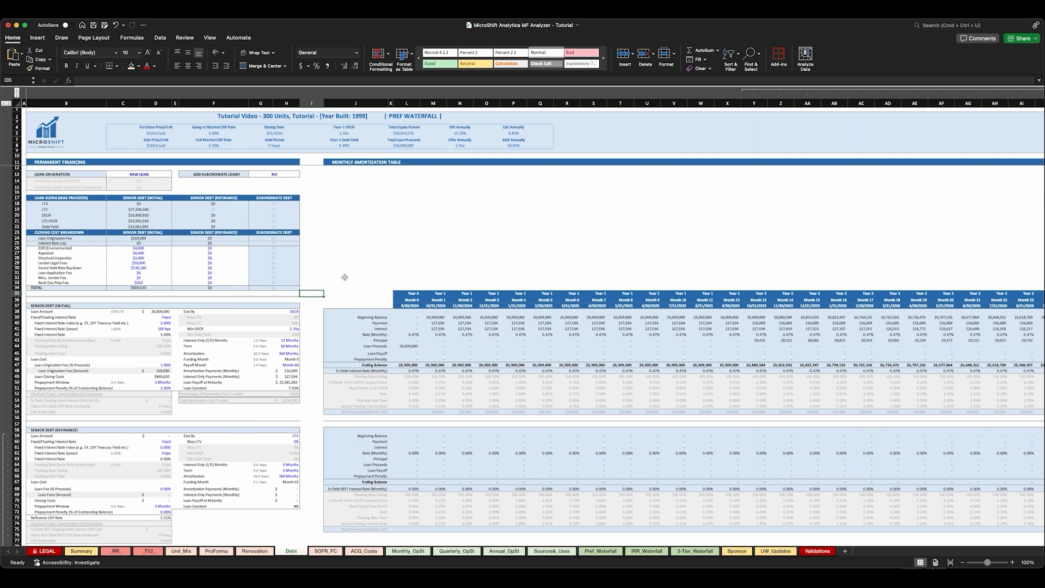
Set the initial senior debt's interest rate type to Floating.
left_click(161, 318)
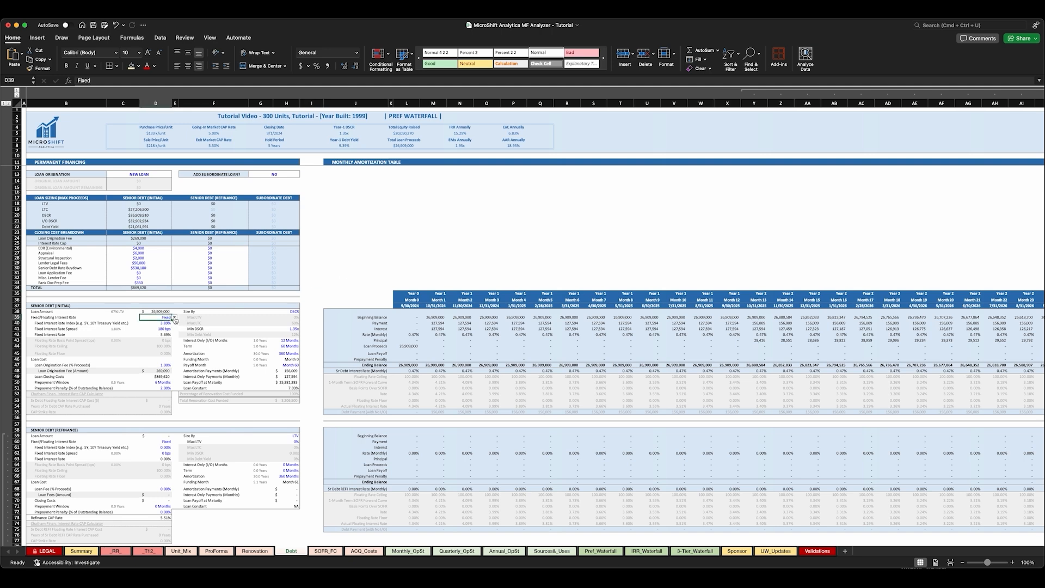
scroll(322, 311, "down", 1)
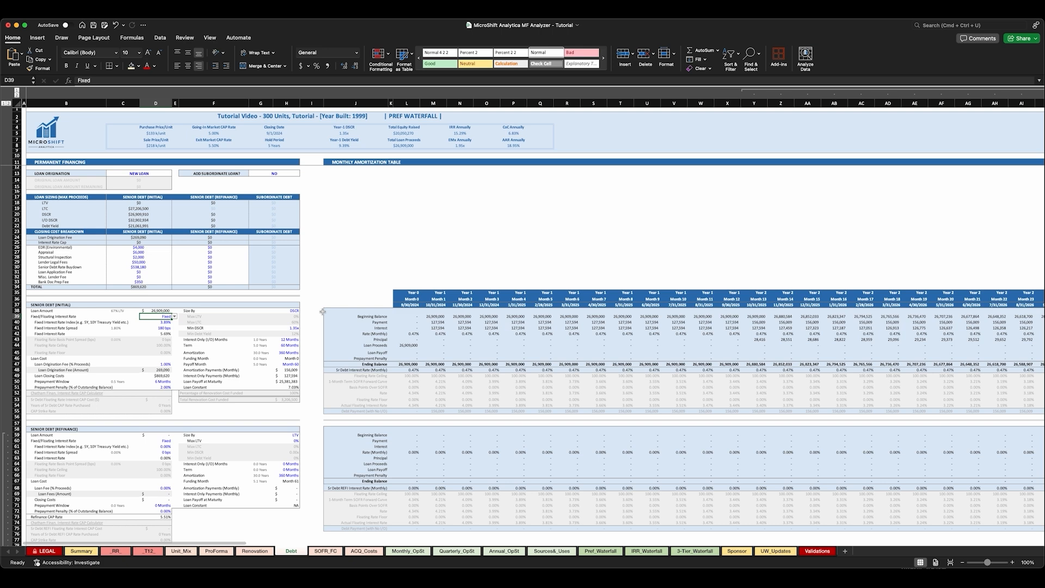
left_click(174, 316)
left_click(155, 332)
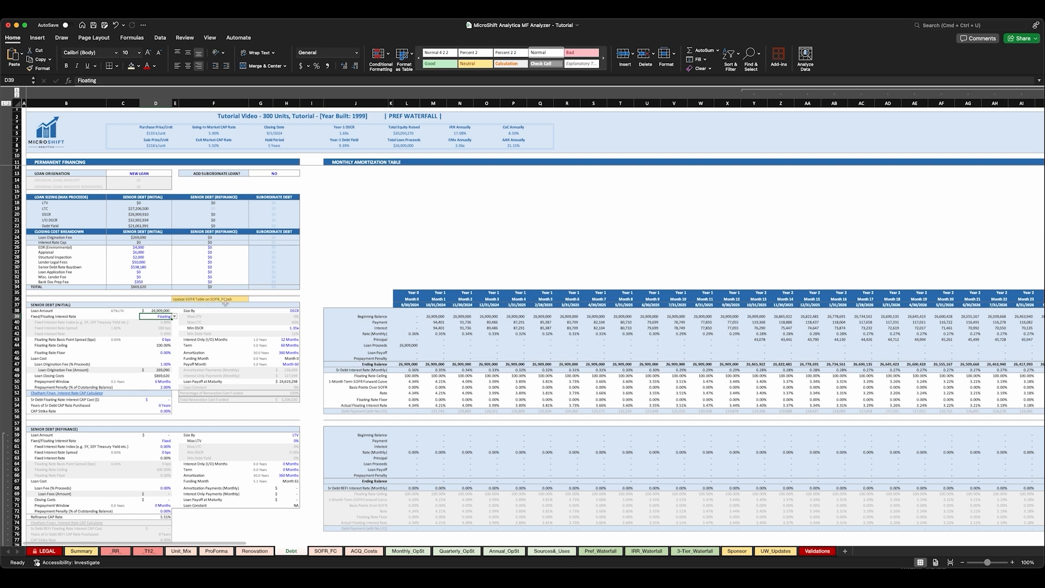
Examine the dates and rates of the 1-Month Term SOFR Forward Curve table on the SOFR_FC sheet.
left_click(325, 551)
left_click_drag(47, 227, 115, 350)
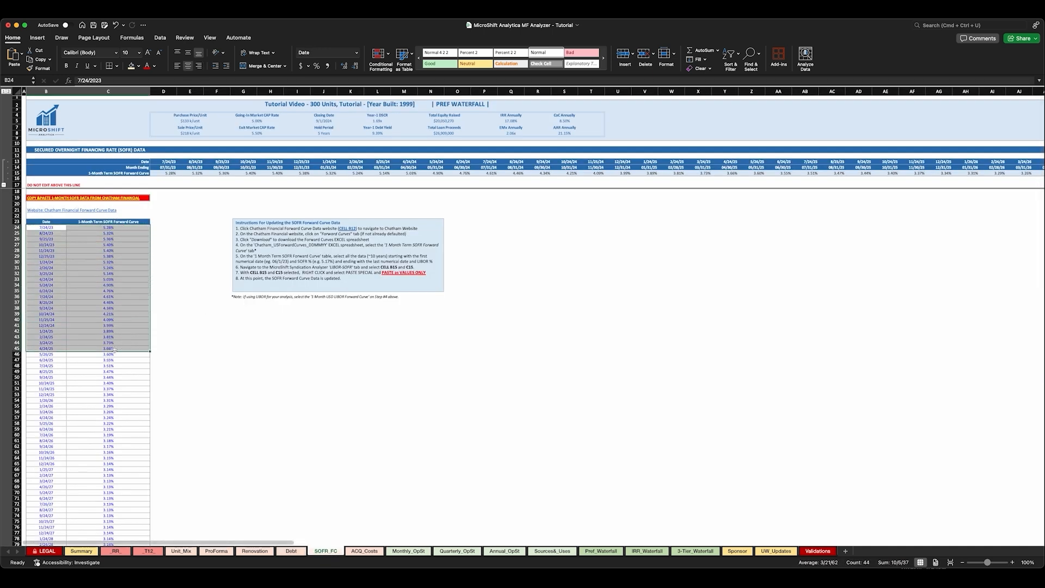
left_click(155, 228)
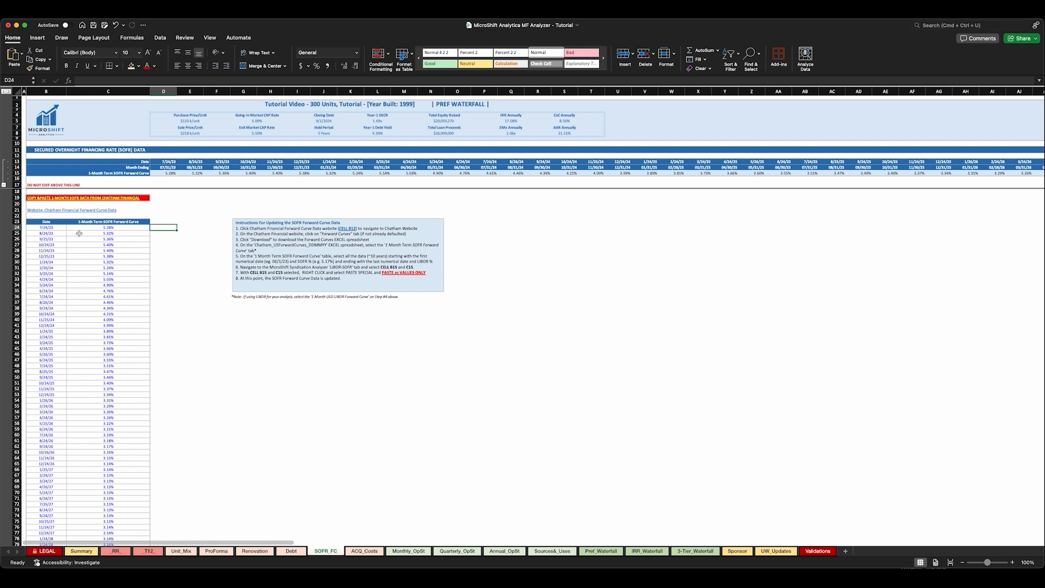
scroll(48, 228, "down", 1)
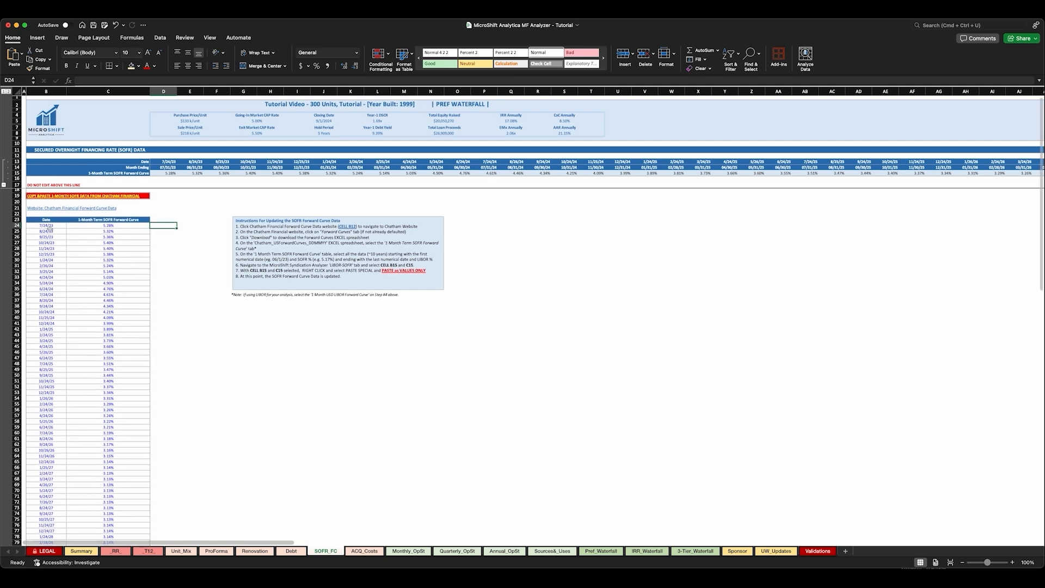
scroll(51, 227, "up", 1)
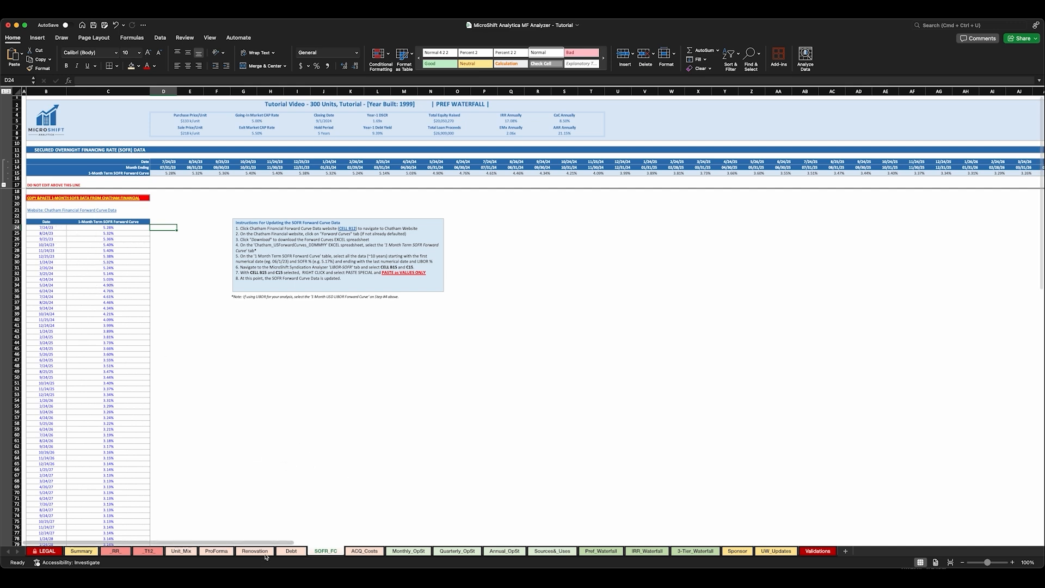
Return to the Debt sheet and examine the initial senior debt's floating rate rows in the monthly amortization table.
left_click(291, 551)
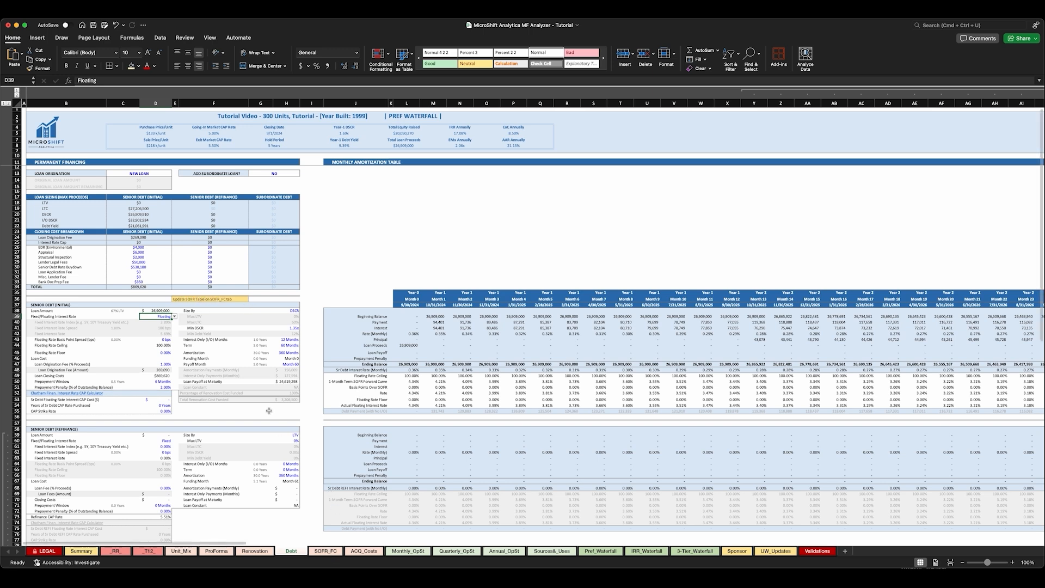
scroll(175, 257, "down", 4)
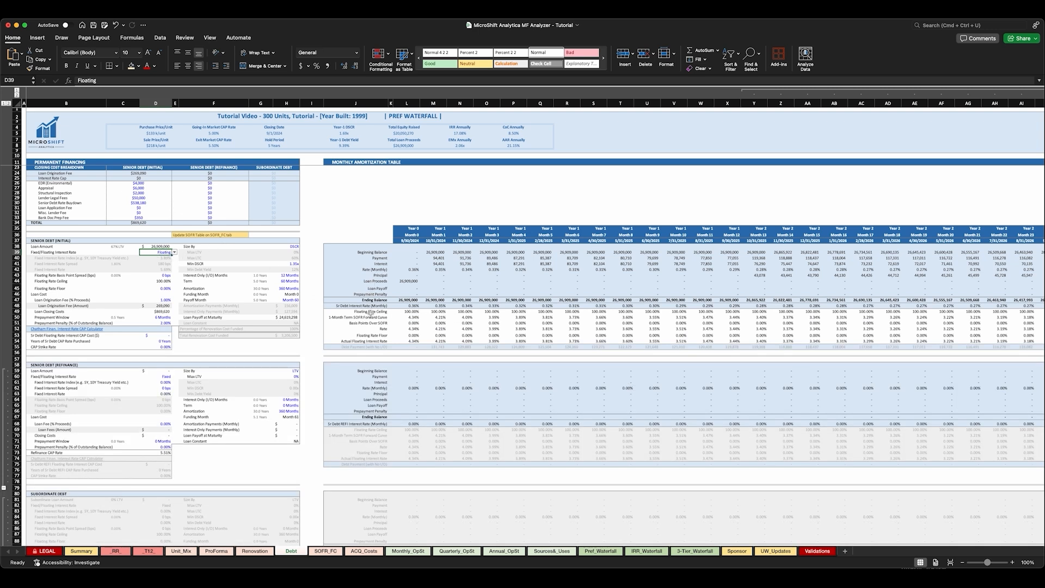
left_click_drag(359, 311, 930, 341)
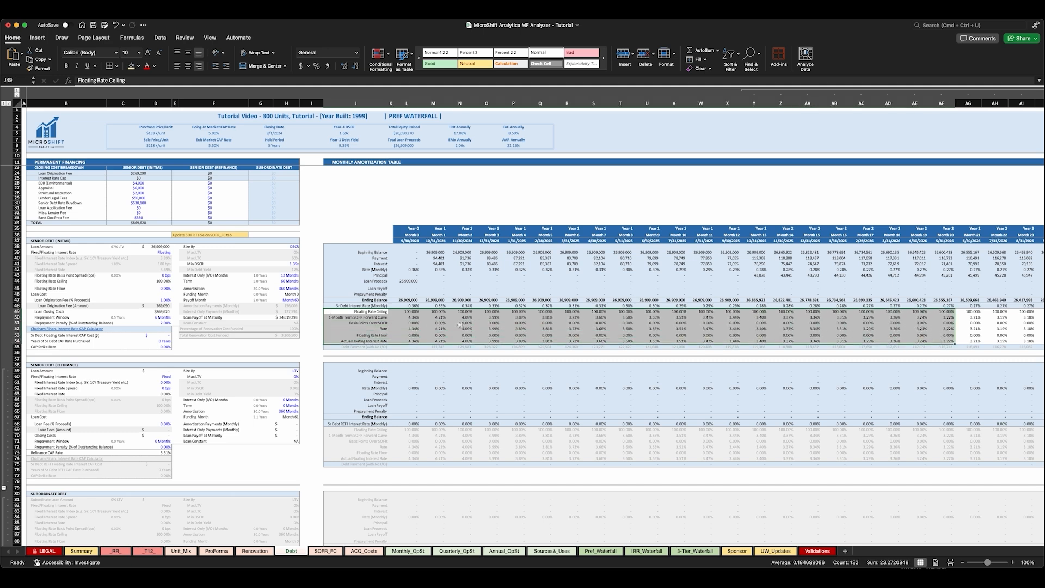
Switch the initial senior debt's interest rate type to Fixed and back to Floating to compare the amortization rows.
left_click(166, 252)
left_click(174, 252)
key("Return")
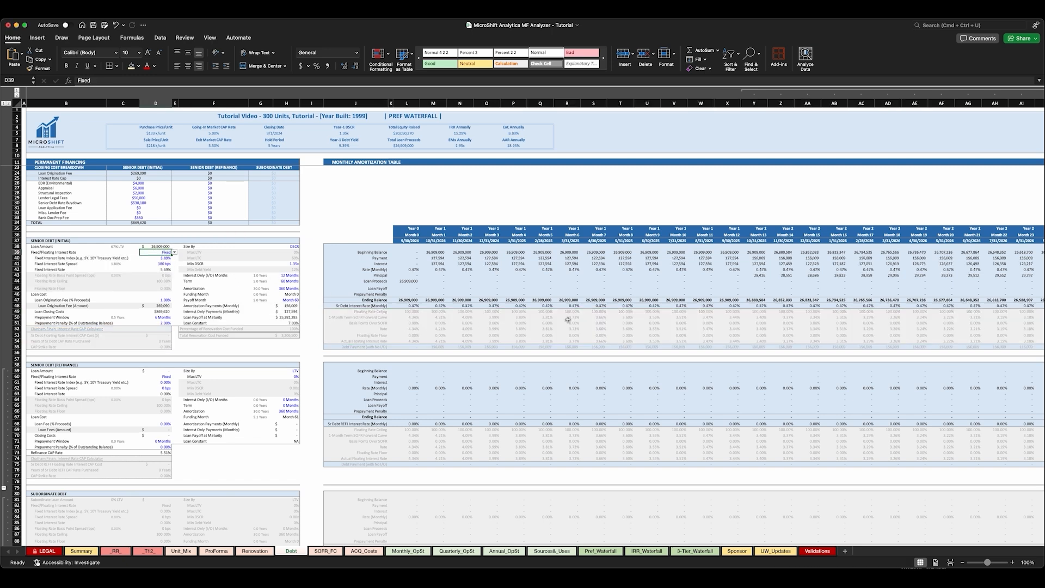
left_click(174, 253)
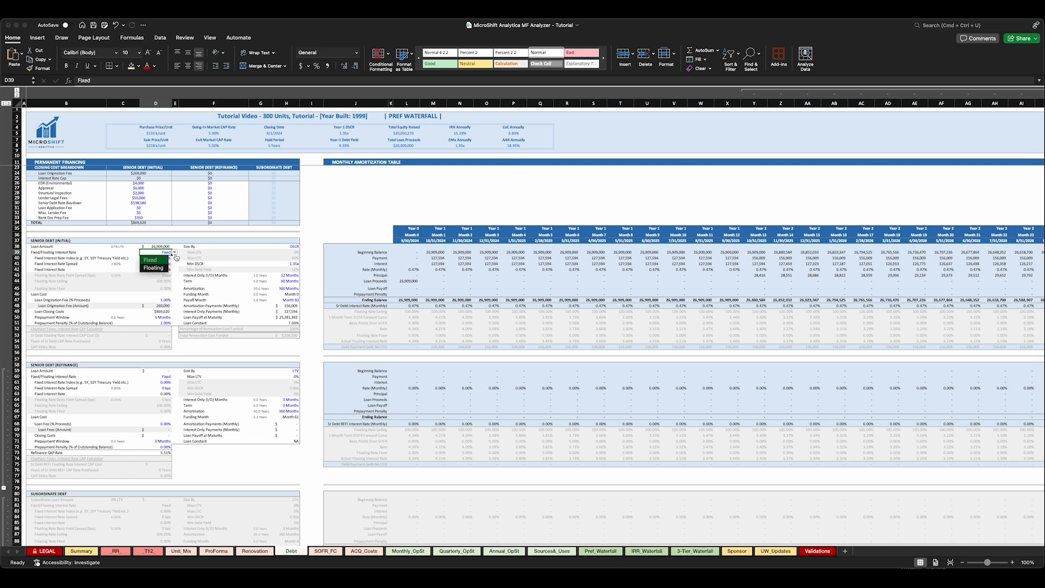
key("Return")
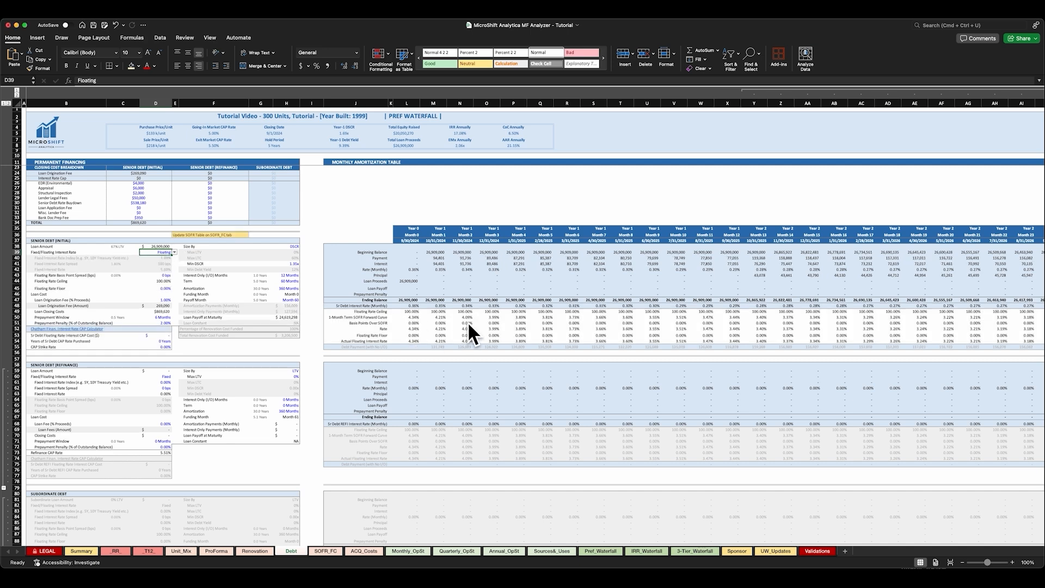
Open Chatham Financial's U.S. forward curves page in the browser from the link on the SOFR_FC sheet.
left_click(325, 550)
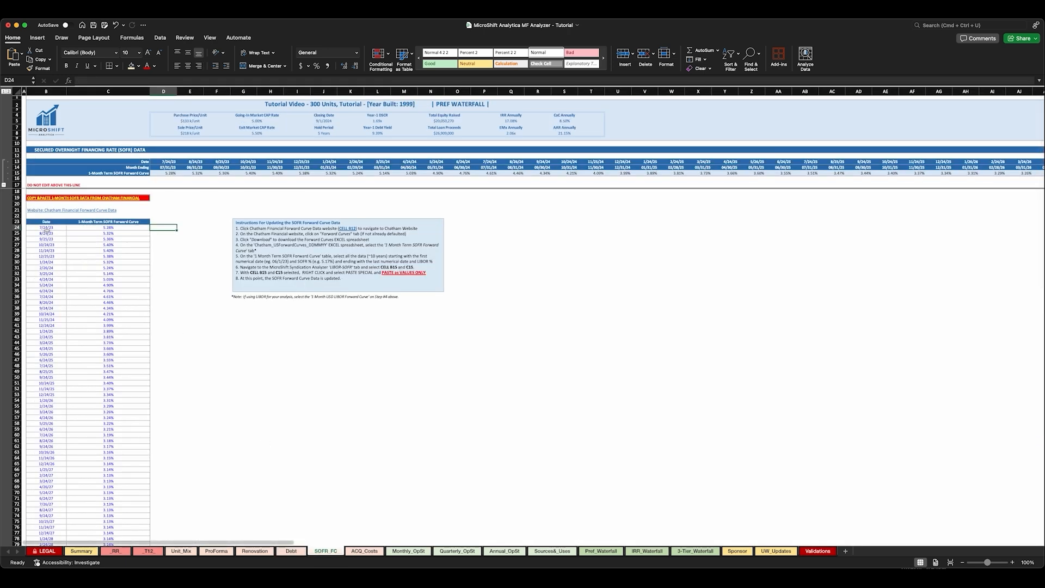
left_click(357, 262)
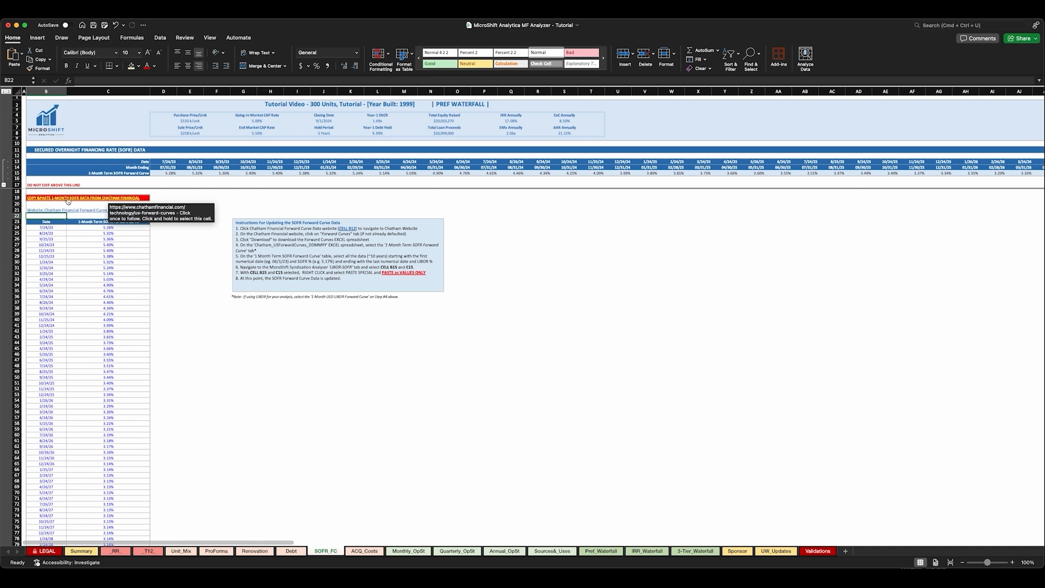
left_click(67, 201)
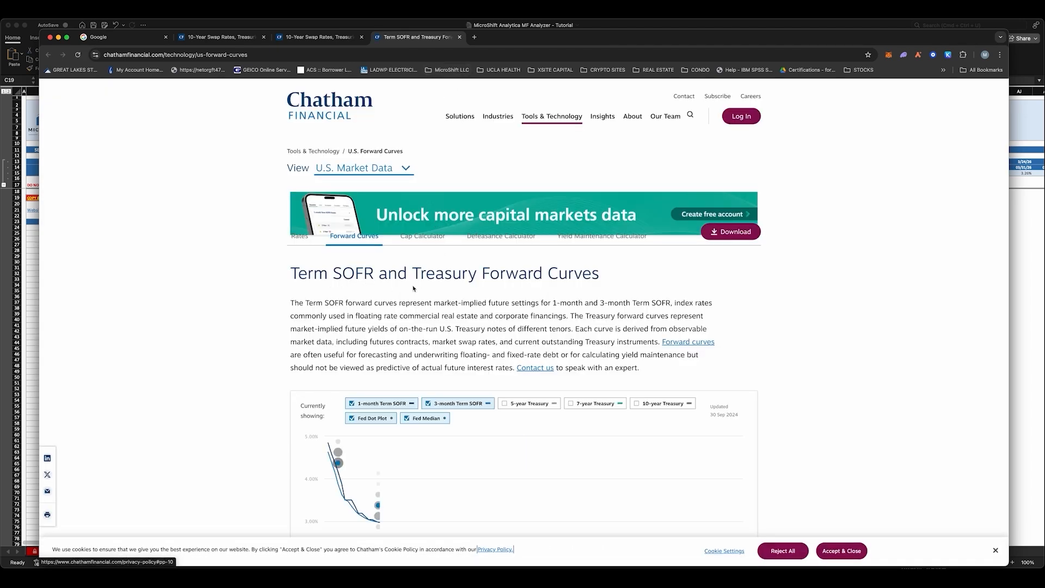
Request the forward curves download and proceed to Chatham's free account creation.
scroll(549, 296, "down", 3)
scroll(549, 296, "up", 3)
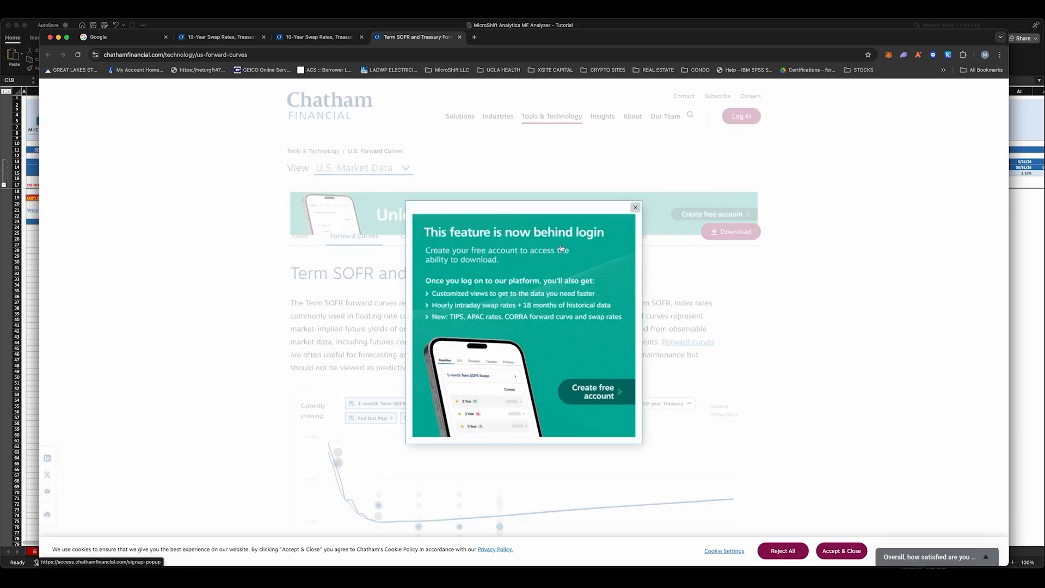
left_click(591, 393)
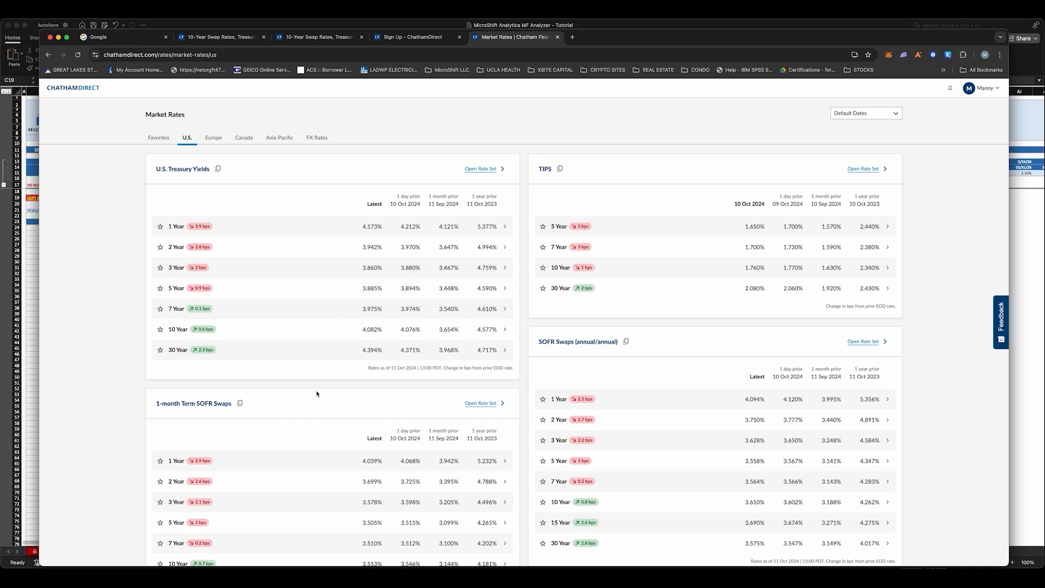
Open the Secured Overnight Financing Rate (SOFR) rate set in the U.S. market rates and download its forward curves.
scroll(338, 399, "down", 5)
scroll(356, 383, "down", 5)
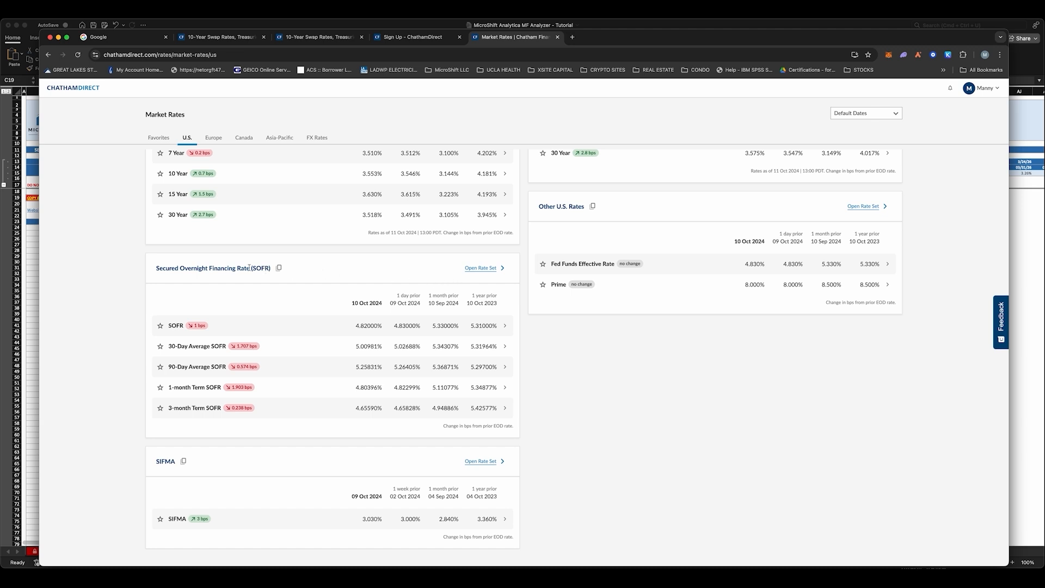
left_click(482, 269)
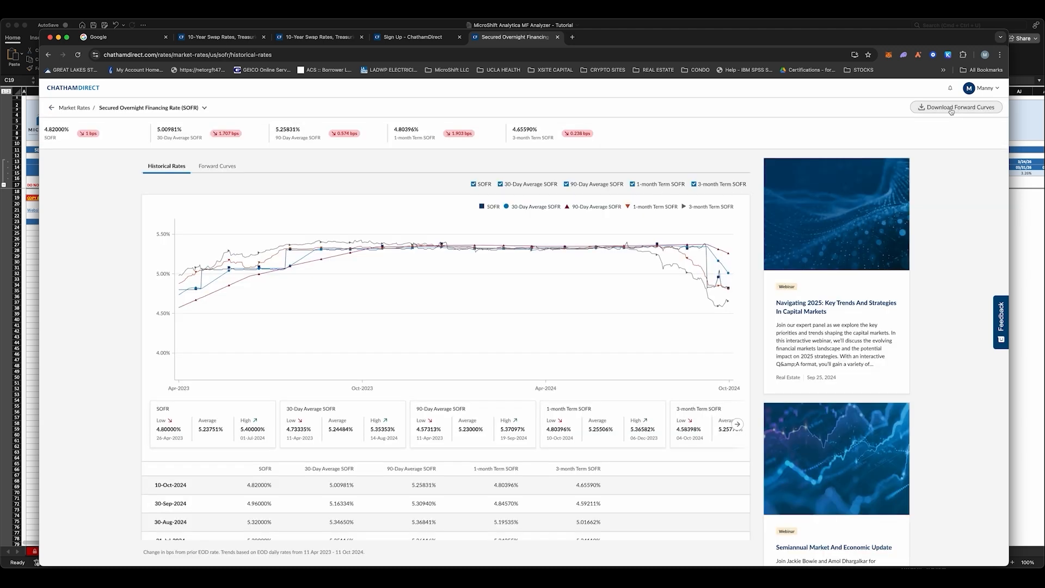
left_click(968, 109)
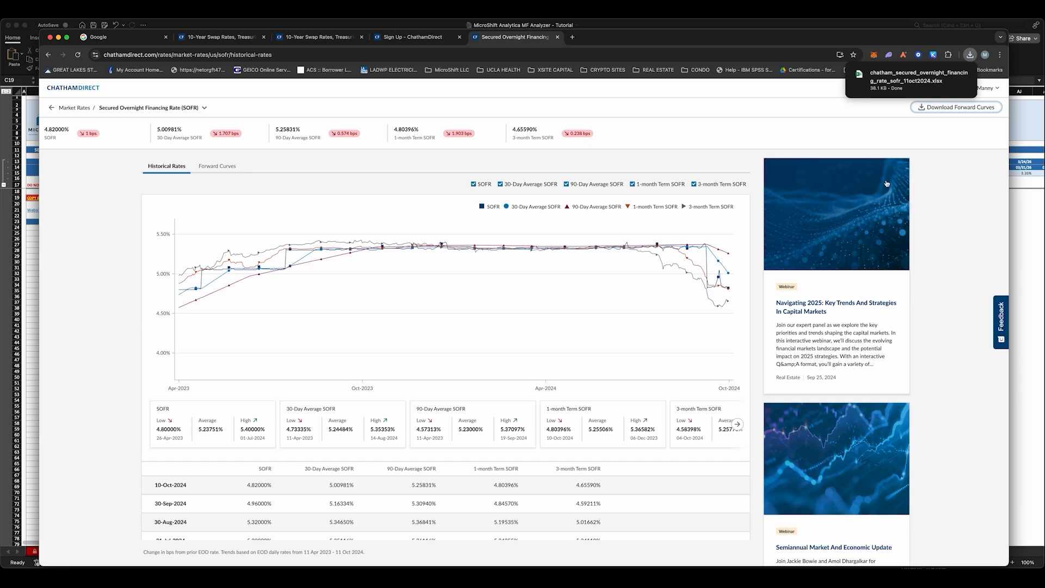
Open the downloaded Chatham SOFR workbook in Excel, enlarge its window and show the 1-month Term SOFR sheet.
left_click(914, 80)
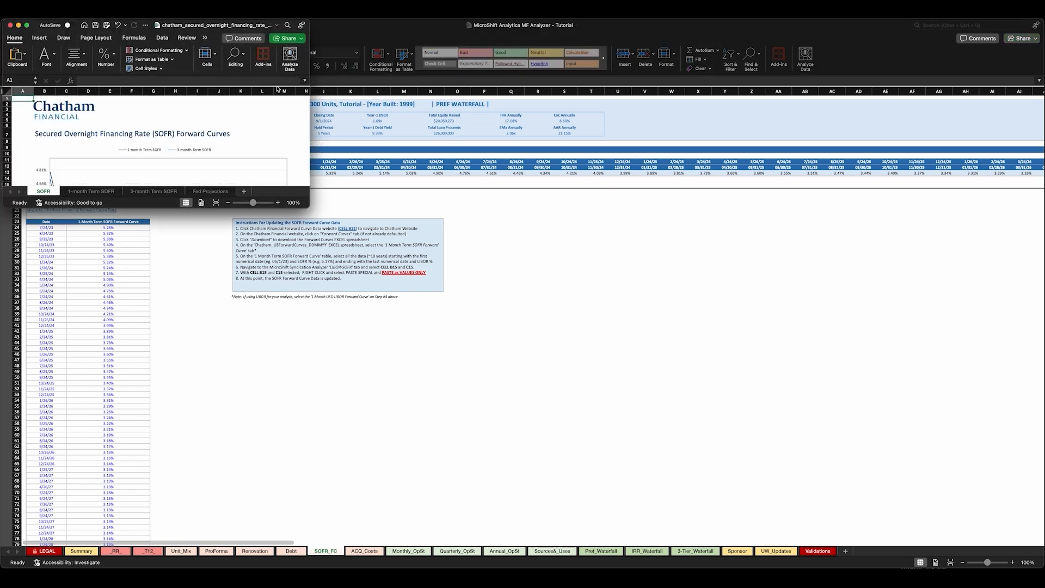
left_click_drag(310, 207, 811, 498)
left_click_drag(543, 33, 631, 34)
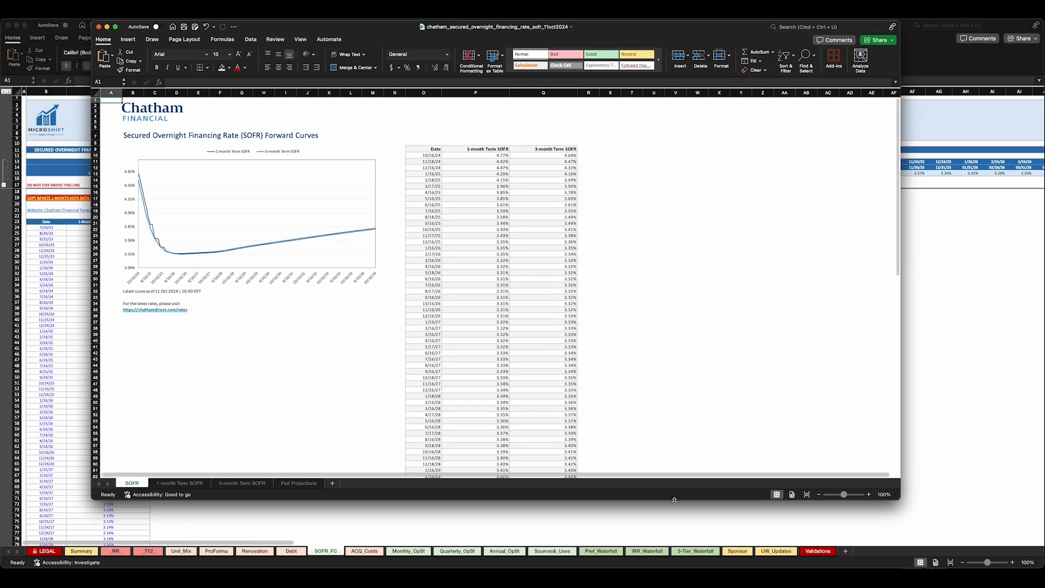
left_click_drag(674, 499, 690, 554)
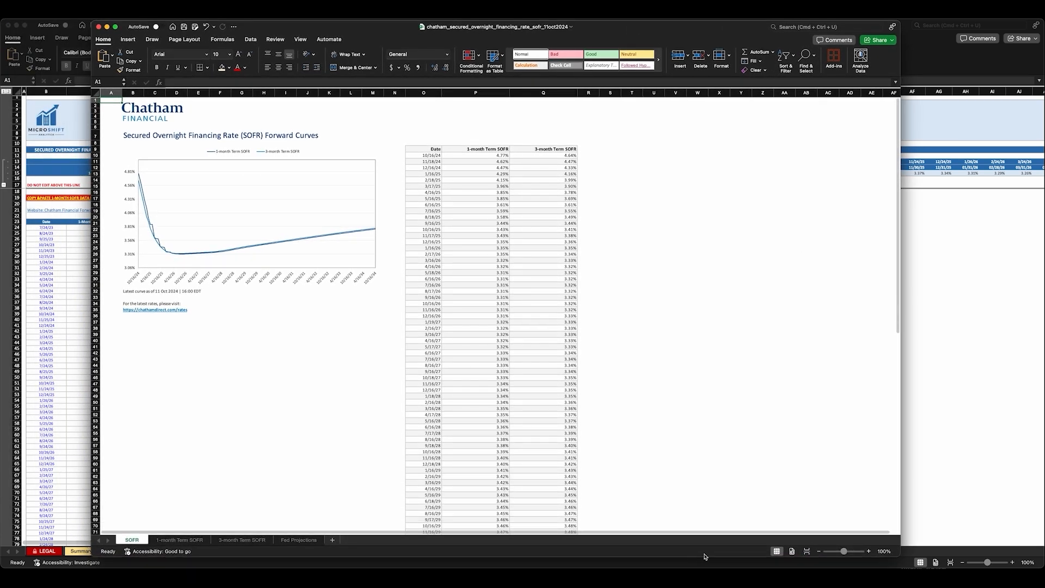
left_click(180, 539)
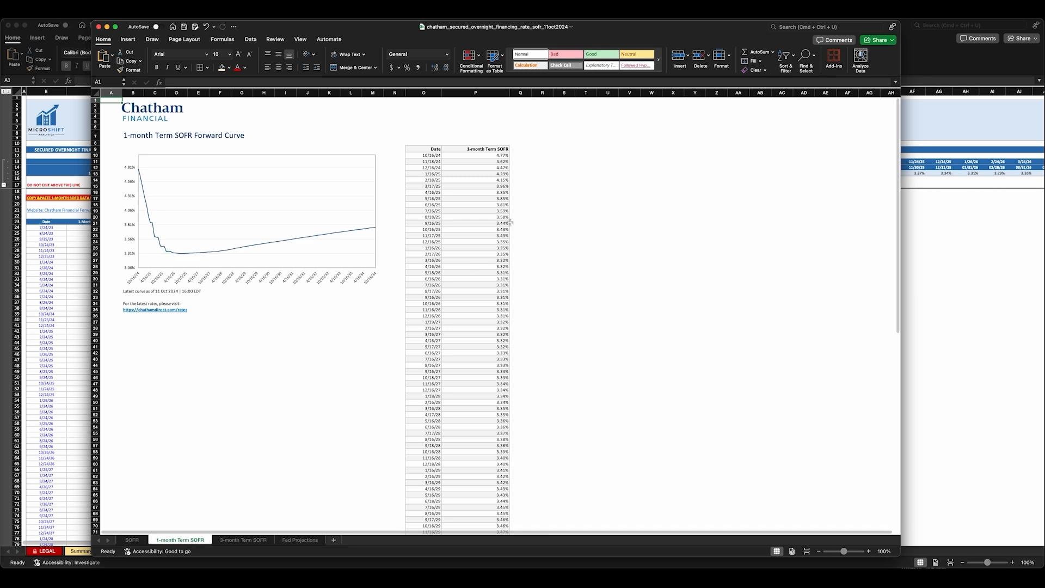
Copy all dates and 1-month Term SOFR rates from 10/16/24 through 10/16/34, without the header row.
left_click(422, 155)
left_click_drag(455, 156, 477, 158)
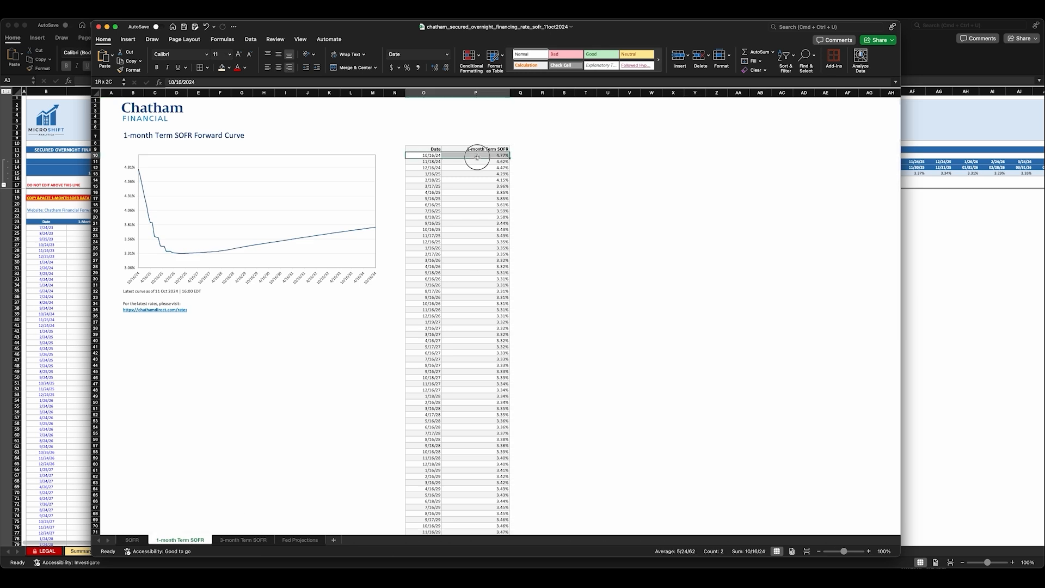
scroll(473, 275, "down", 15)
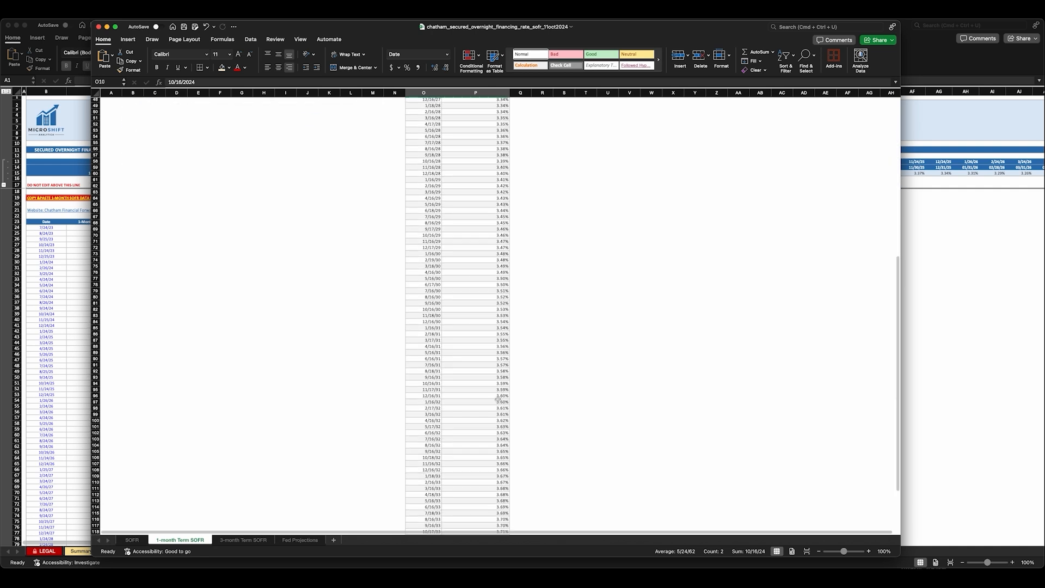
scroll(504, 414, "down", 10)
left_click(497, 430, "shift")
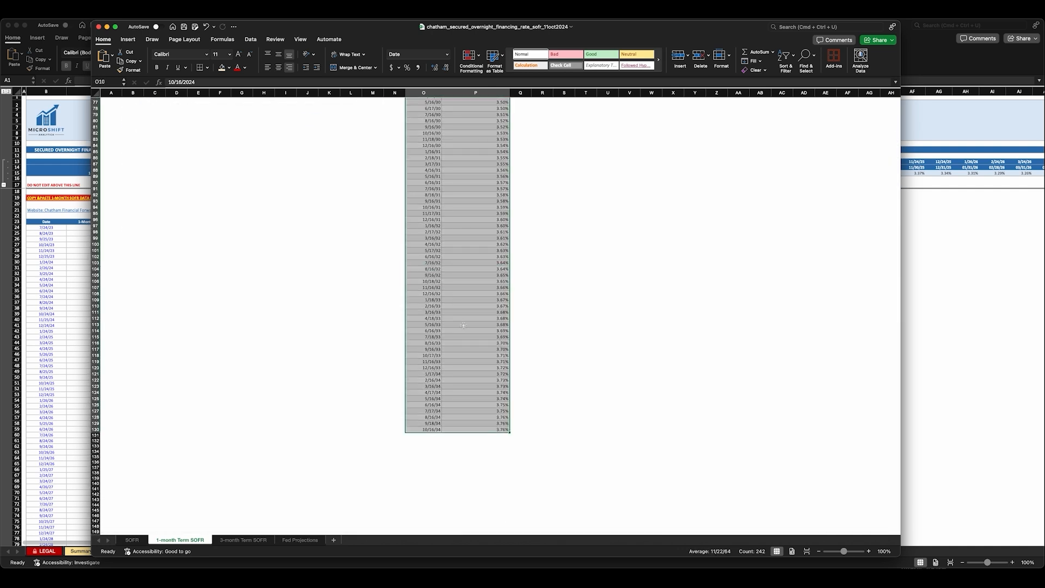
scroll(463, 321, "up", 20)
key("super+c")
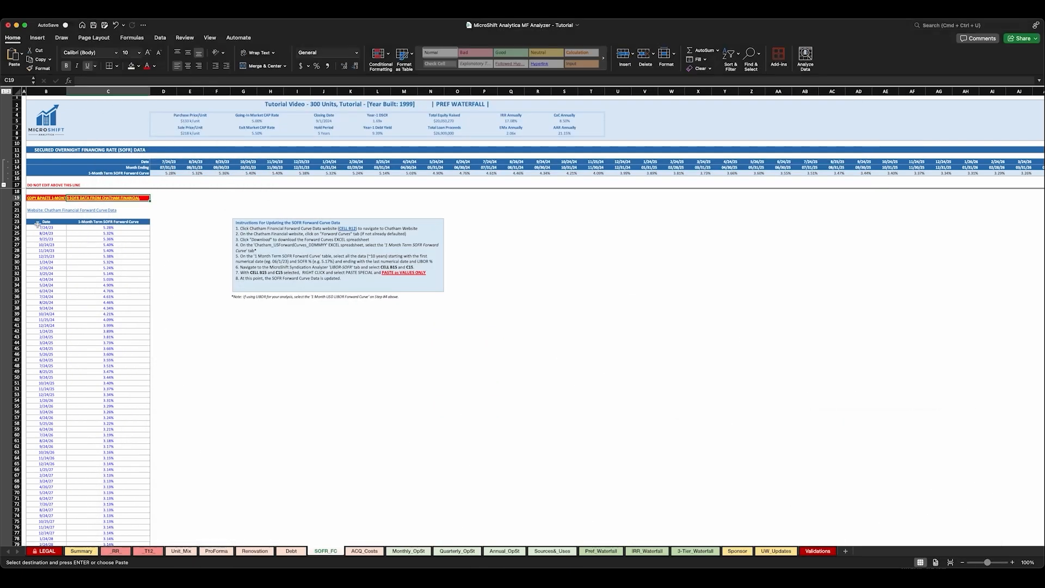
Paste the copied forward curve data as values only into the analyzer's SOFR_FC sheet, starting at cell B24.
left_click(42, 229)
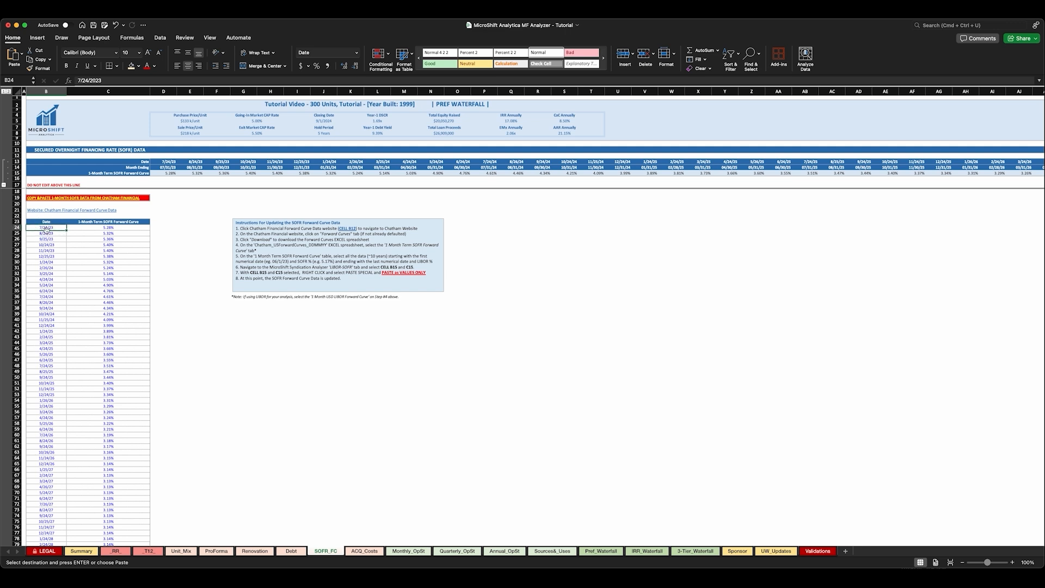
key("ctrl+super+v")
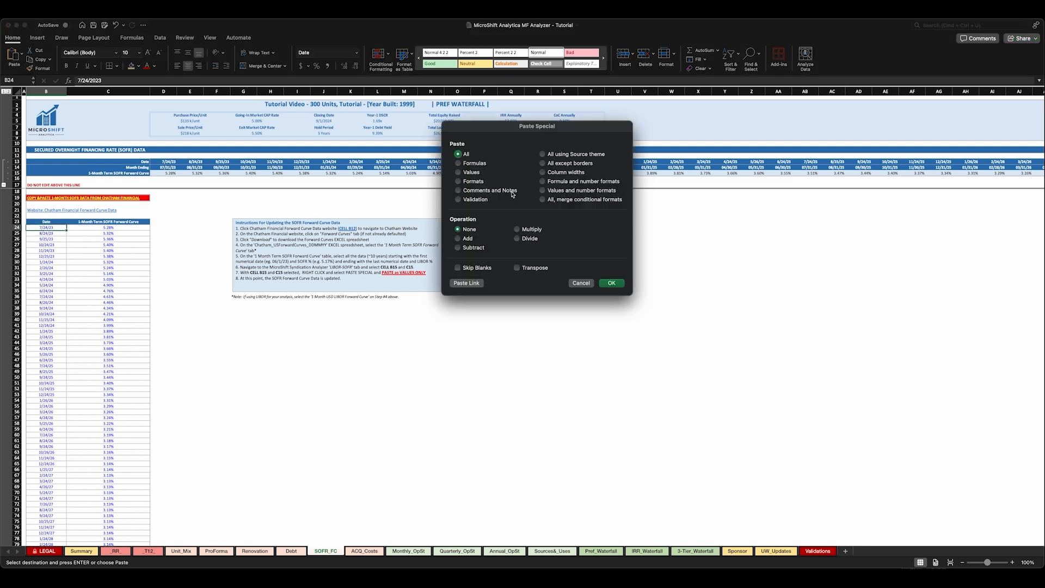
left_click(472, 172)
left_click(611, 283)
Compare the first pasted dates on the SOFR_FC sheet with the Month 0 date of the Debt sheet's amortization table.
left_click(98, 238)
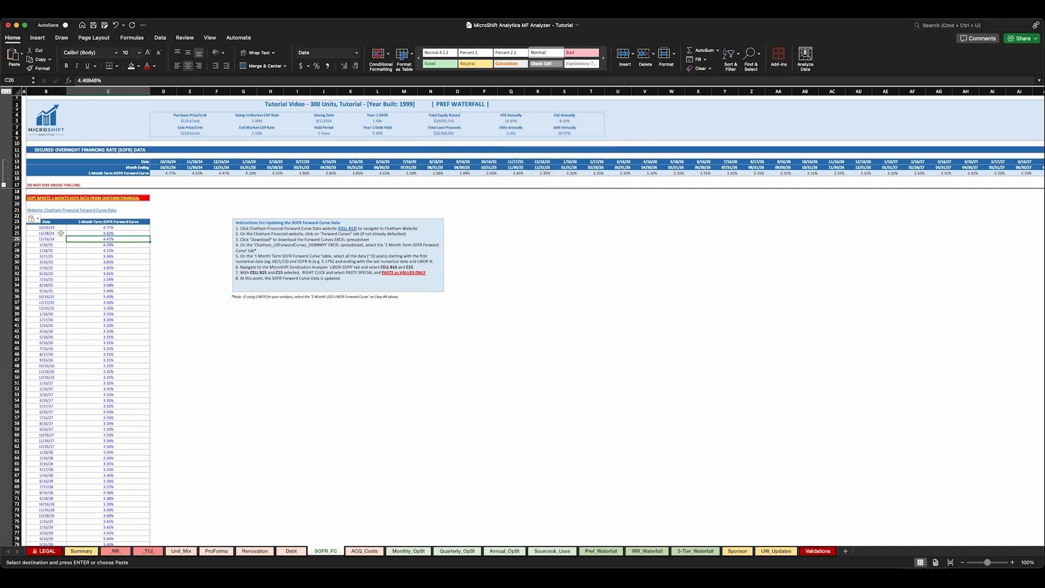
left_click(47, 227)
left_click(51, 238)
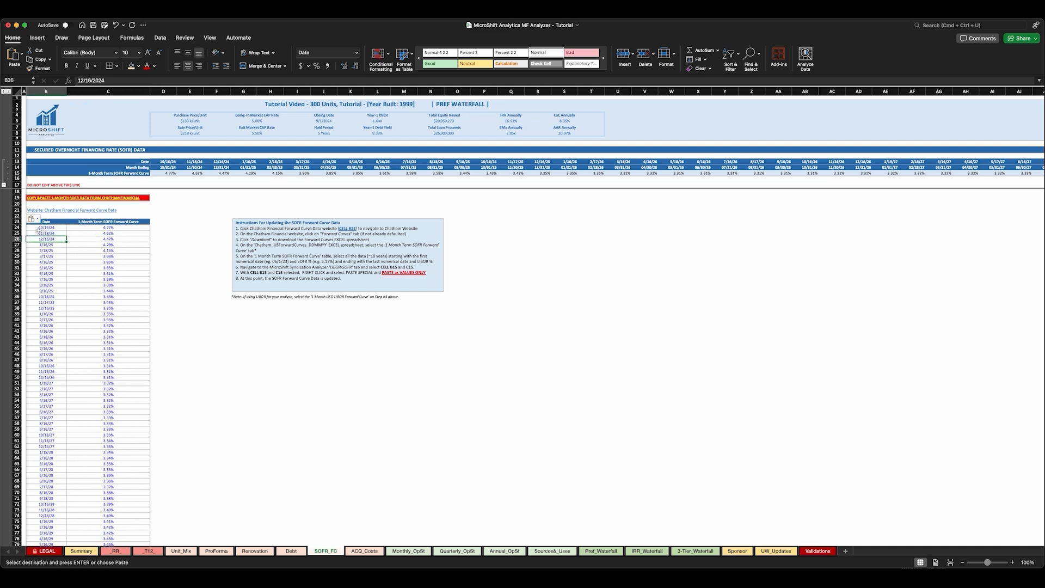
left_click(51, 228)
left_click(292, 551)
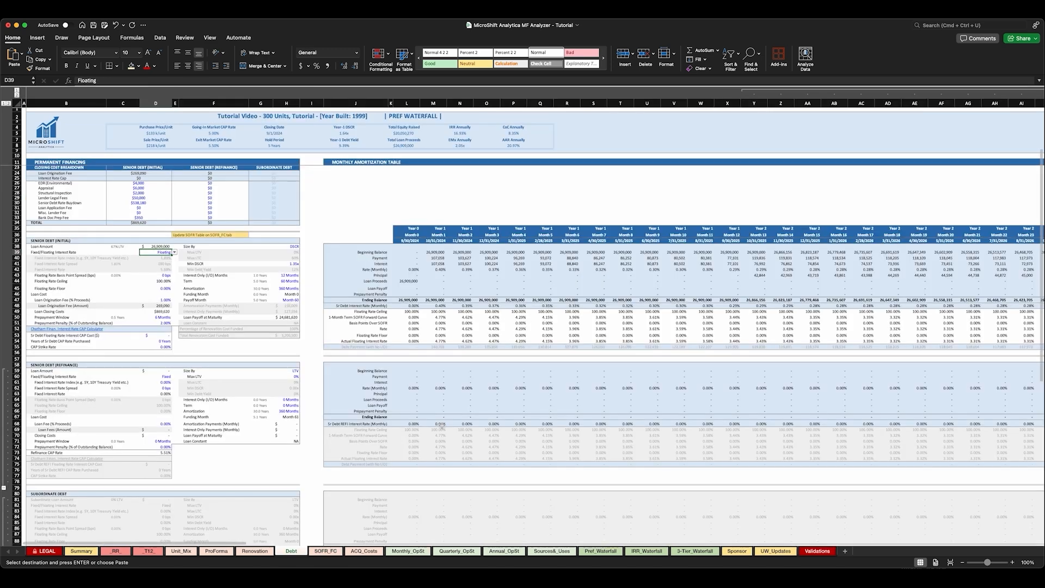
scroll(415, 421, "up", 3)
left_click(410, 364)
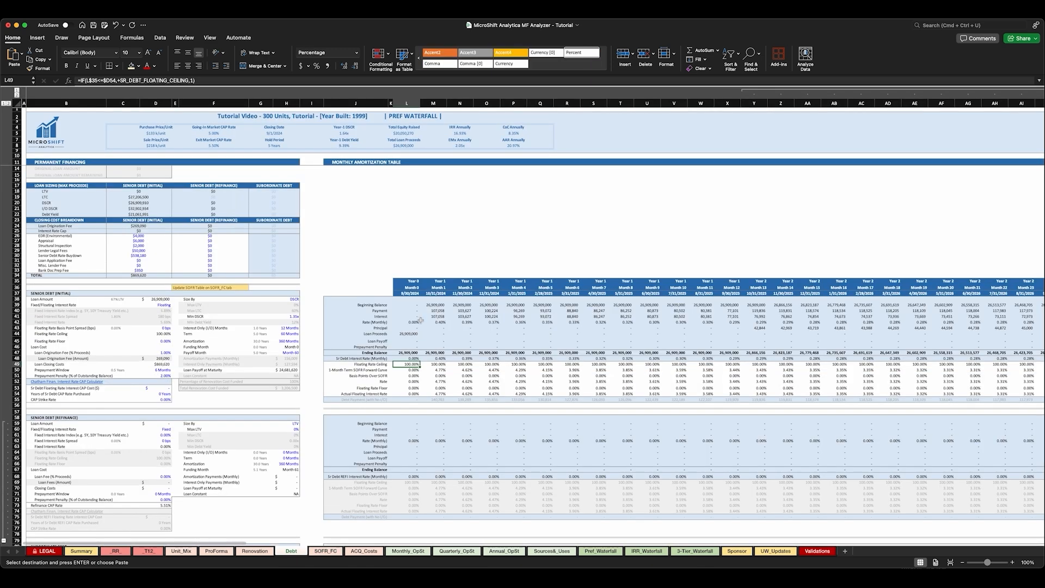
left_click(407, 293)
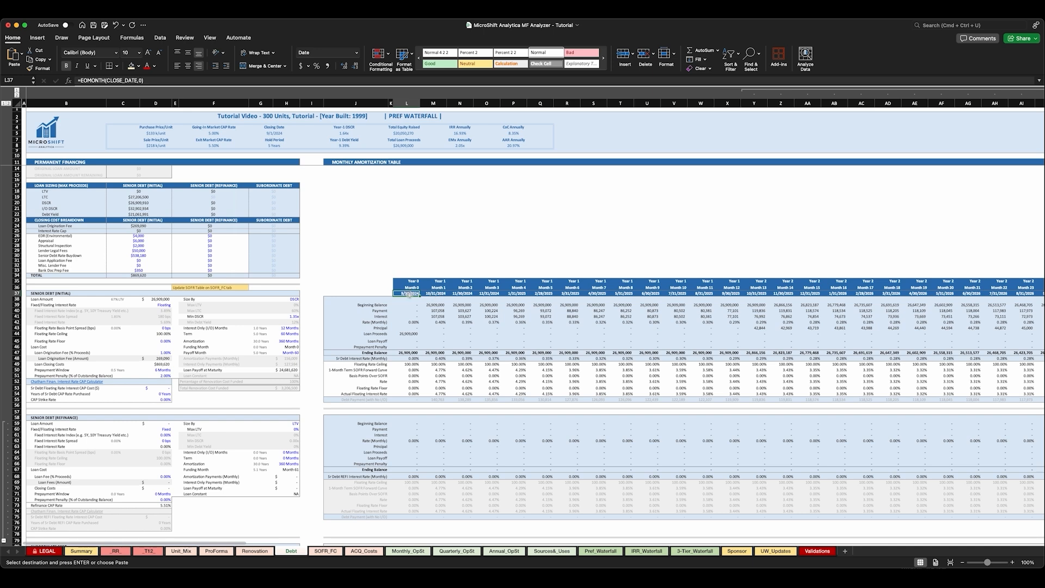
Set the Closing Date in the Summary sheet's acquisition information to 11/1/2024, after checking the first SOFR_FC date.
left_click(80, 550)
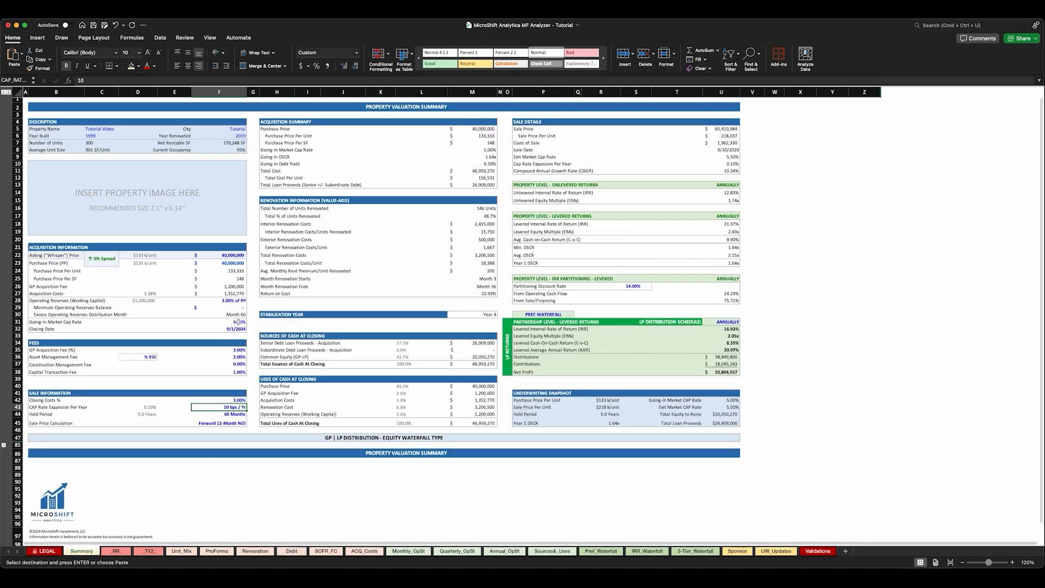
left_click(235, 328)
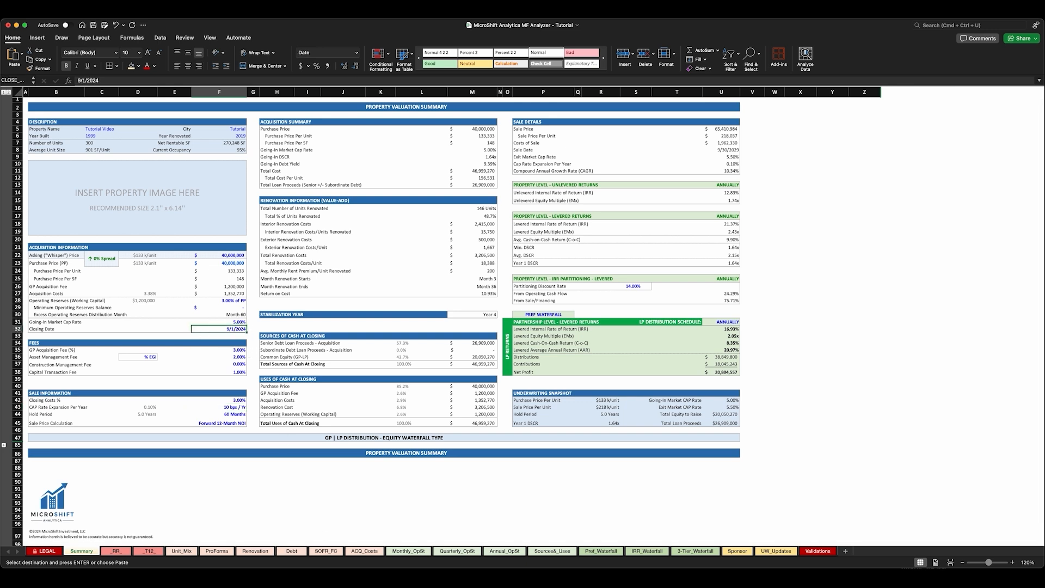
left_click(326, 551)
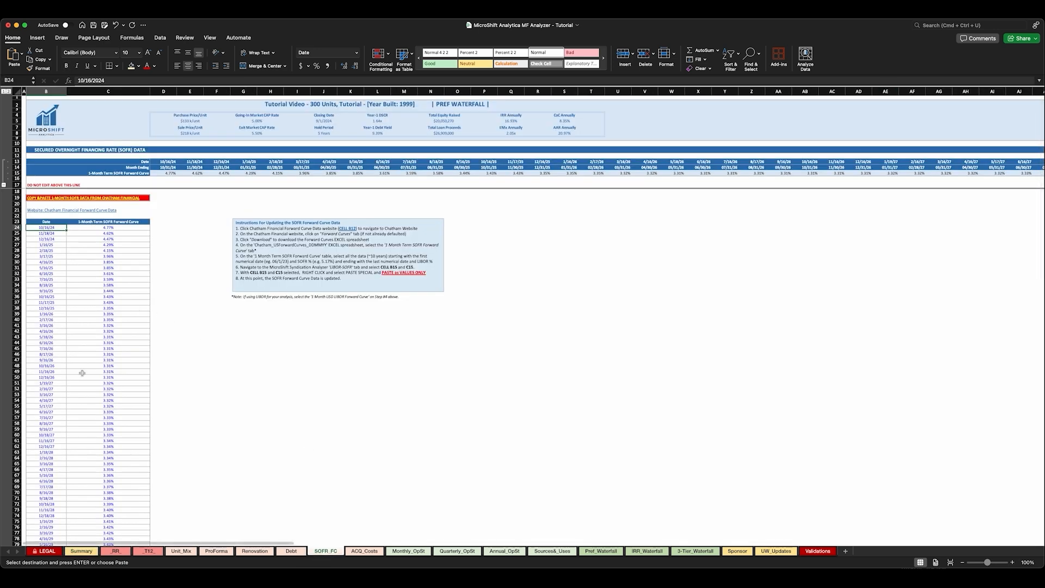
left_click(72, 552)
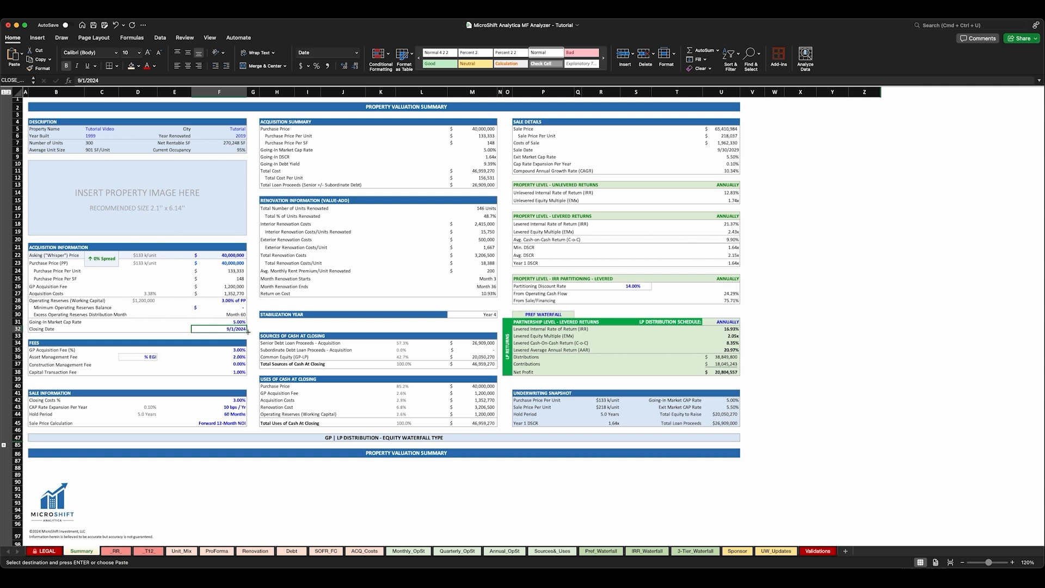
type("11/")
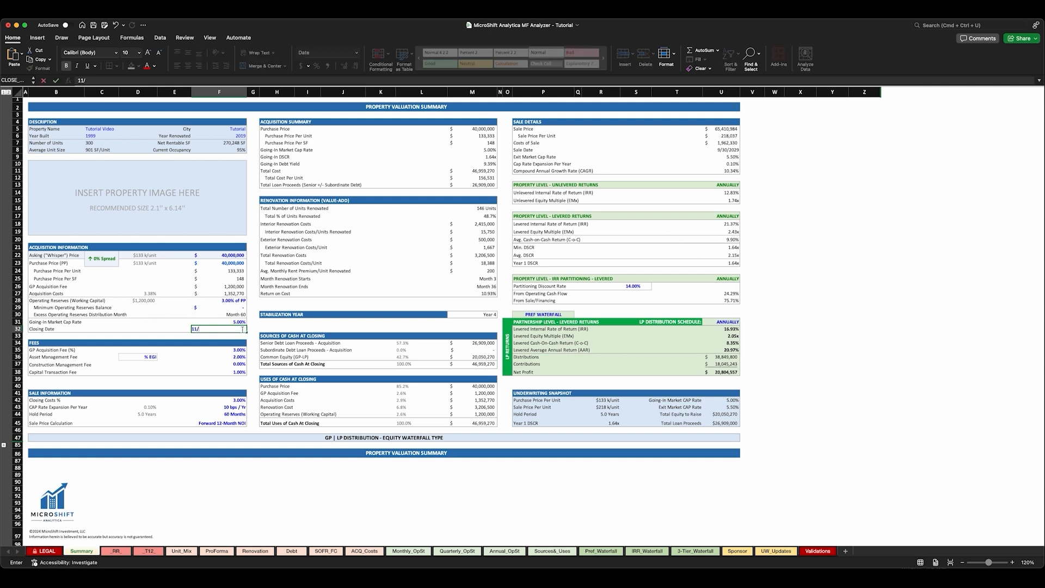
type("1/2024")
key("Return")
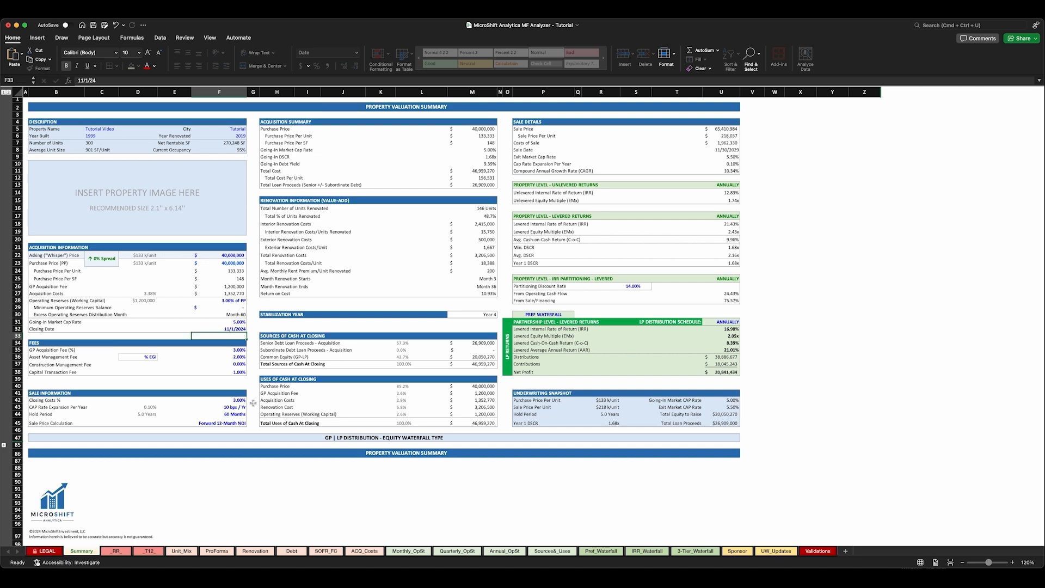
Check the Debt sheet's Month 0 date against the November 2024 date and rate on the SOFR_FC sheet.
left_click(291, 551)
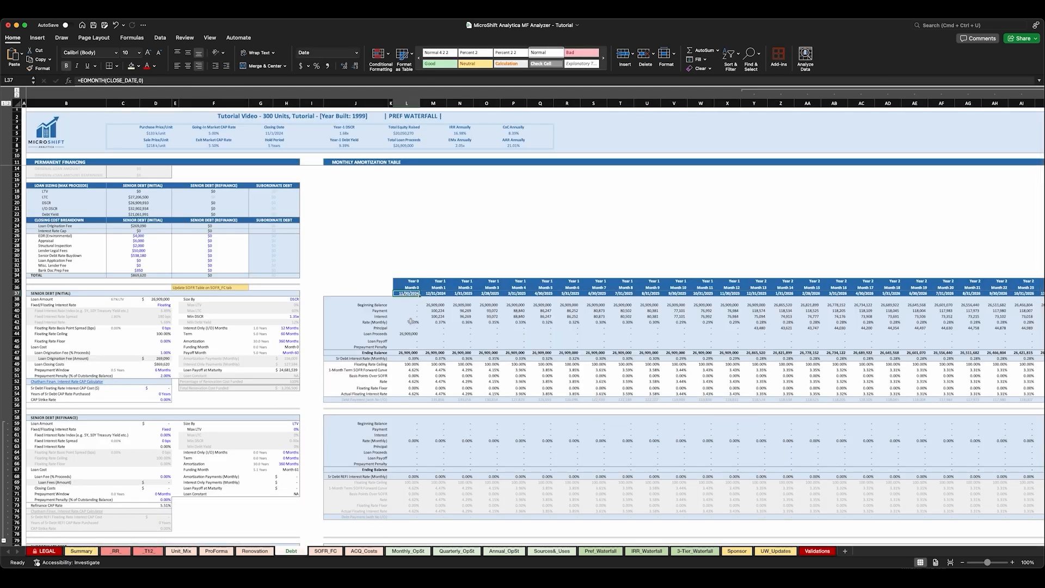
scroll(420, 324, "down", 3)
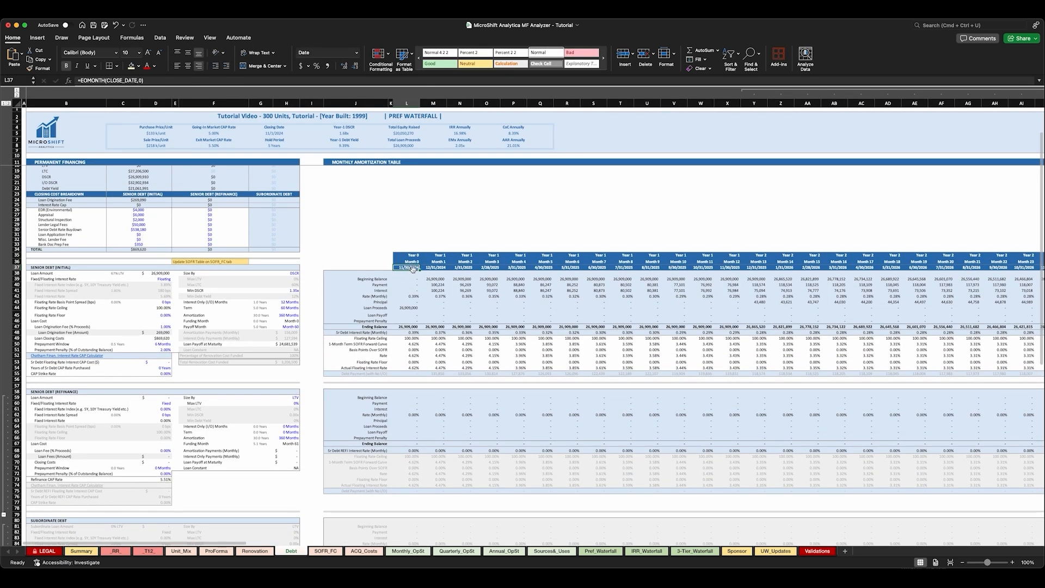
left_click(326, 551)
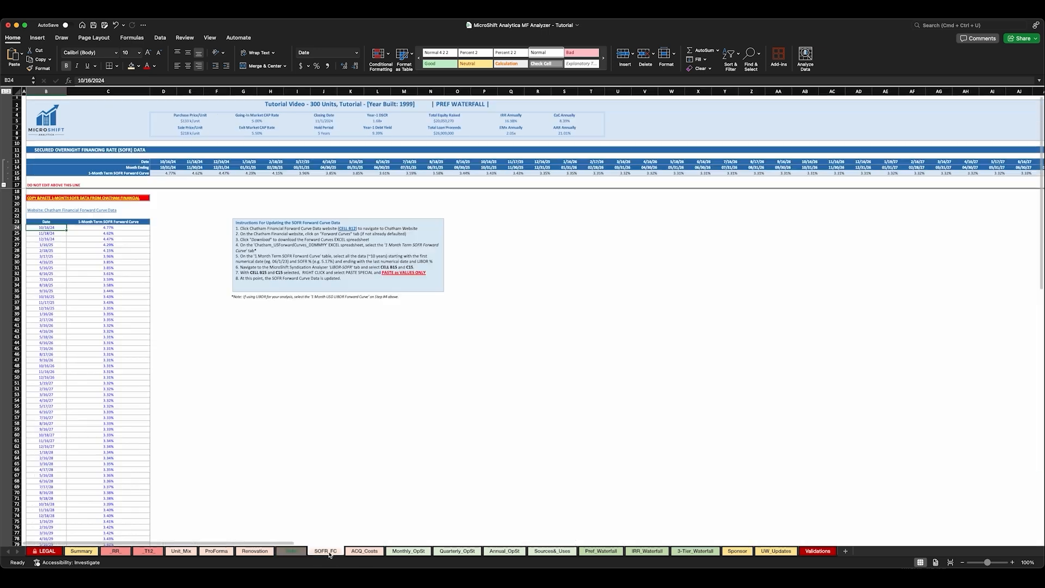
left_click(43, 235)
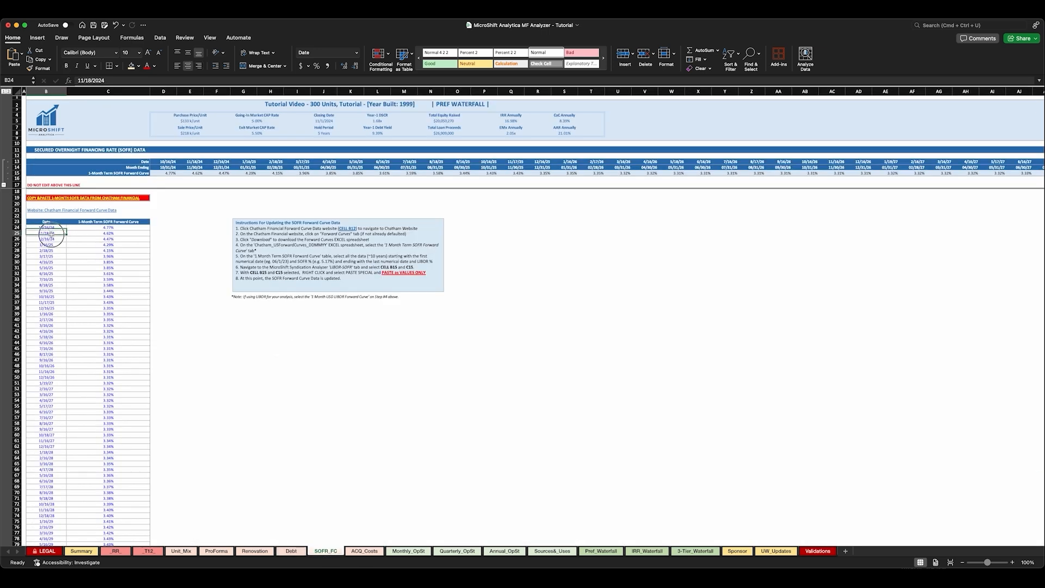
left_click(112, 234)
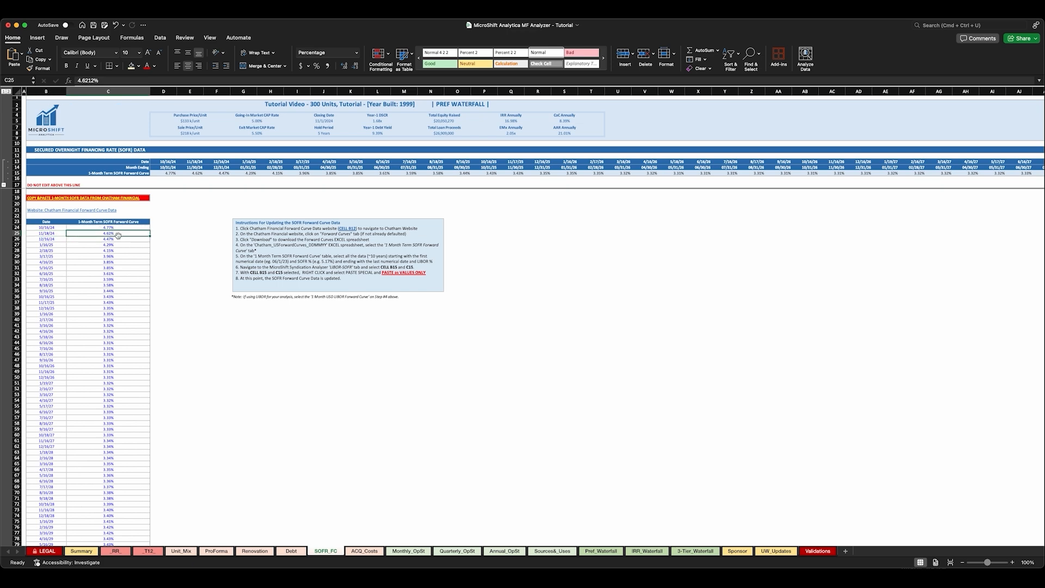
Examine the 1-Month Term SOFR Forward Curve and Rate rows in the Debt sheet's amortization table against the SOFR_FC data.
left_click(291, 551)
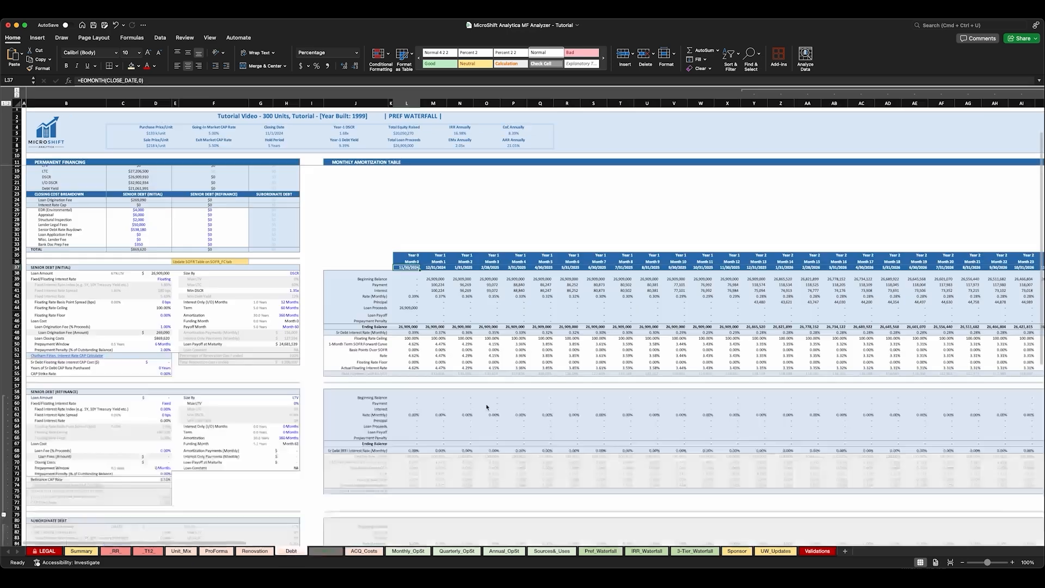
left_click(415, 345)
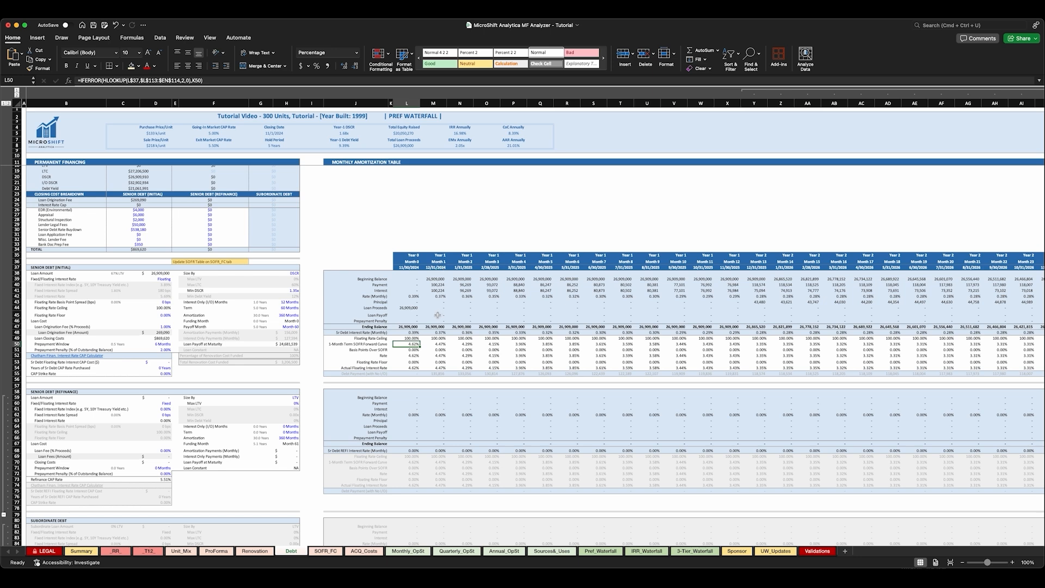
left_click(439, 343)
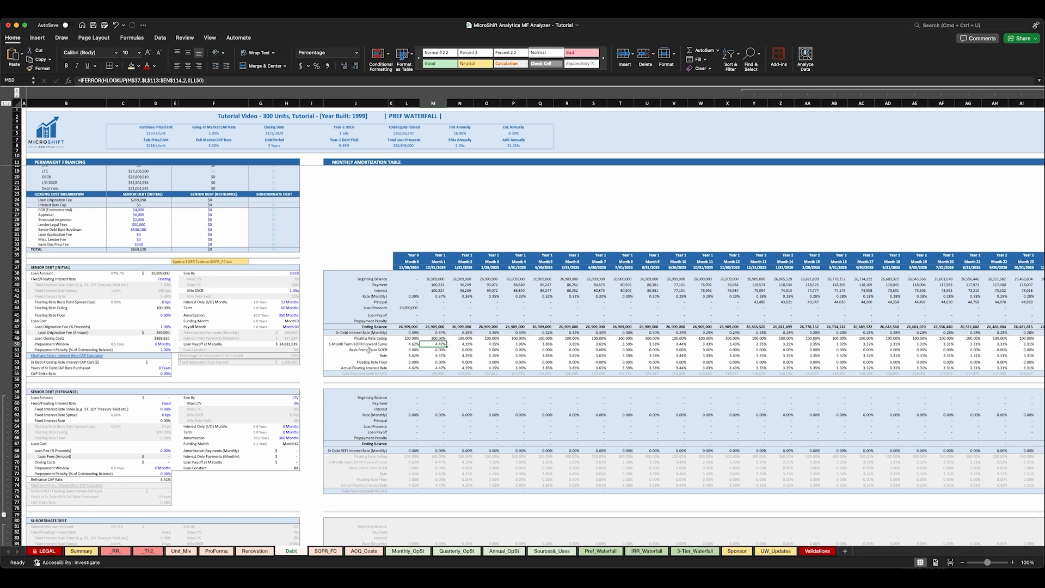
left_click_drag(357, 344, 465, 343)
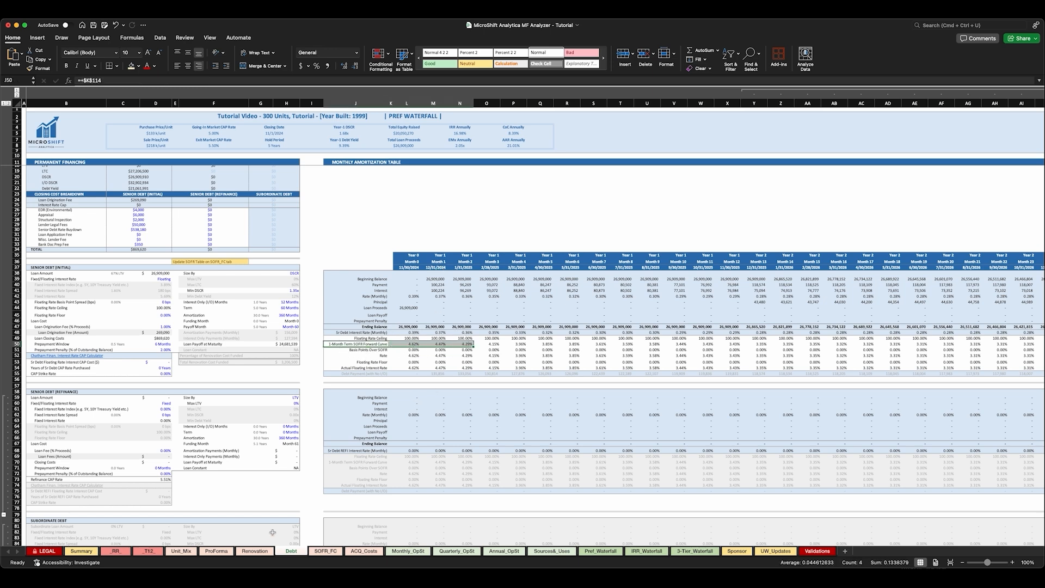
left_click(326, 551)
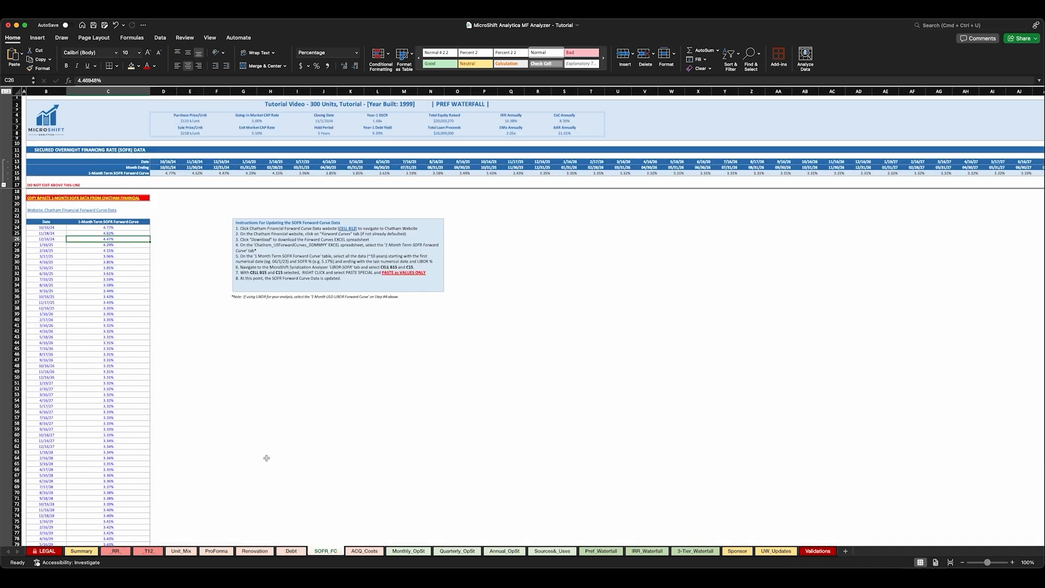
left_click(297, 551)
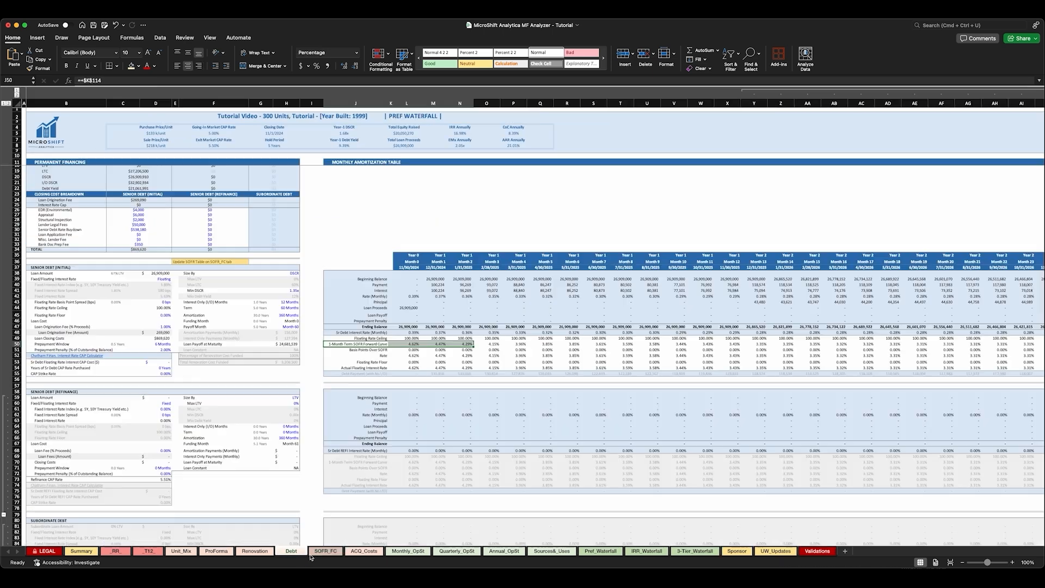
left_click(426, 357)
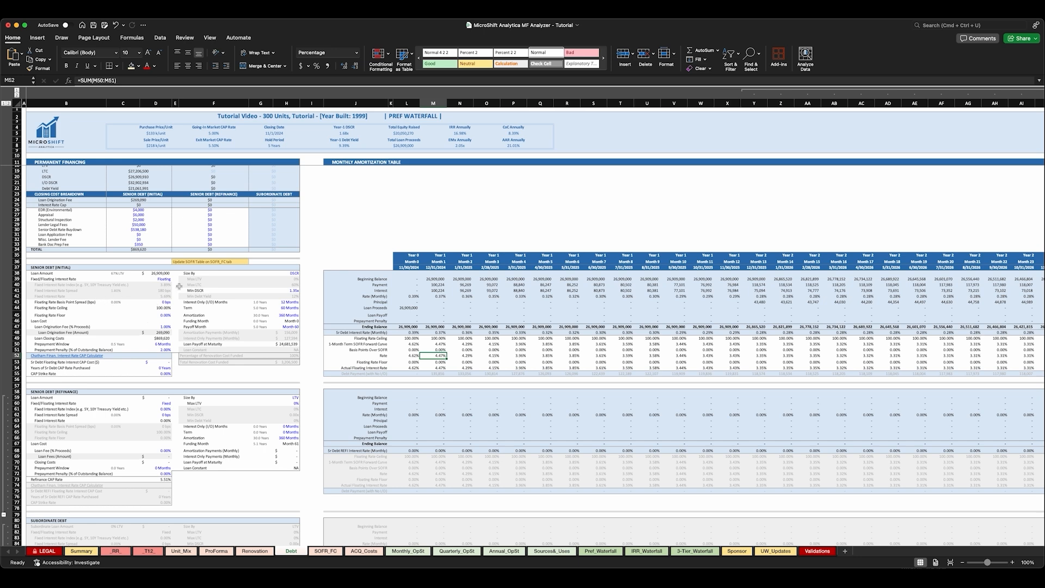
Set the initial senior debt's Floating Rate Basis Point Spread to 250 bps.
left_click(161, 301)
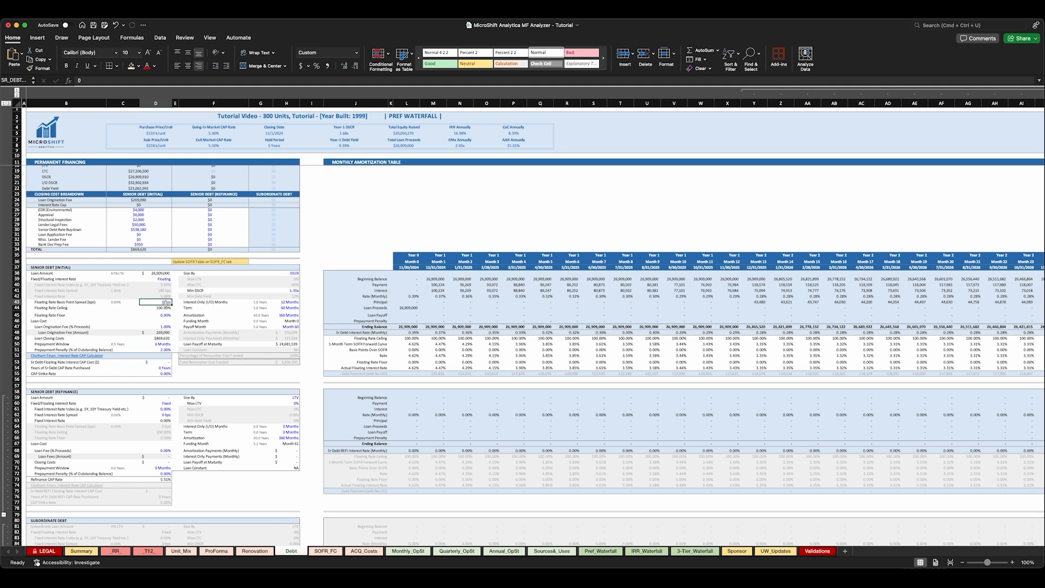
type("250")
key("Return")
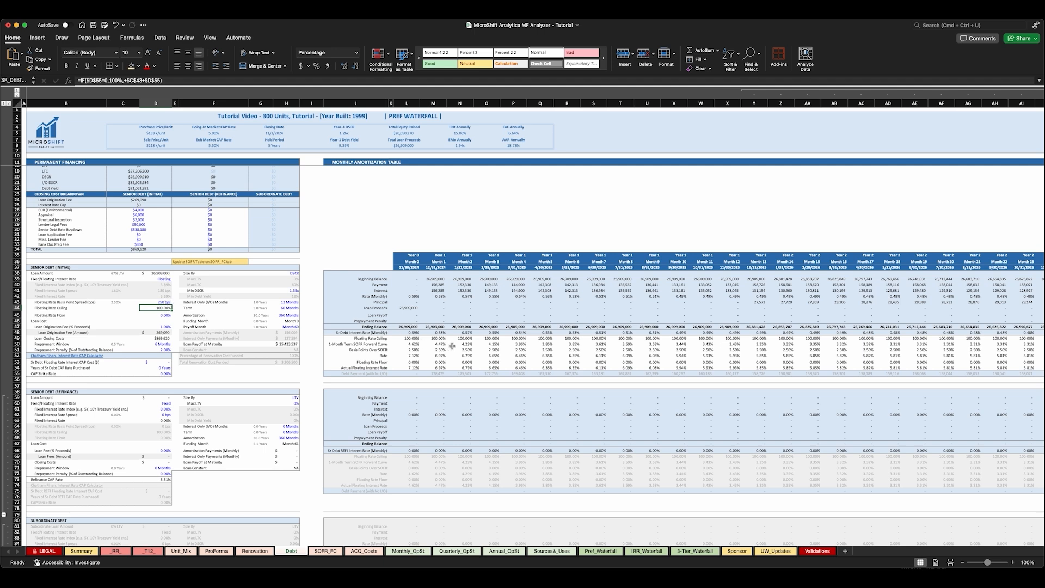
Examine how the SOFR forward curve and Basis Points Over SOFR rows add up to the Rate row in the amortization table.
left_click_drag(359, 344, 533, 347)
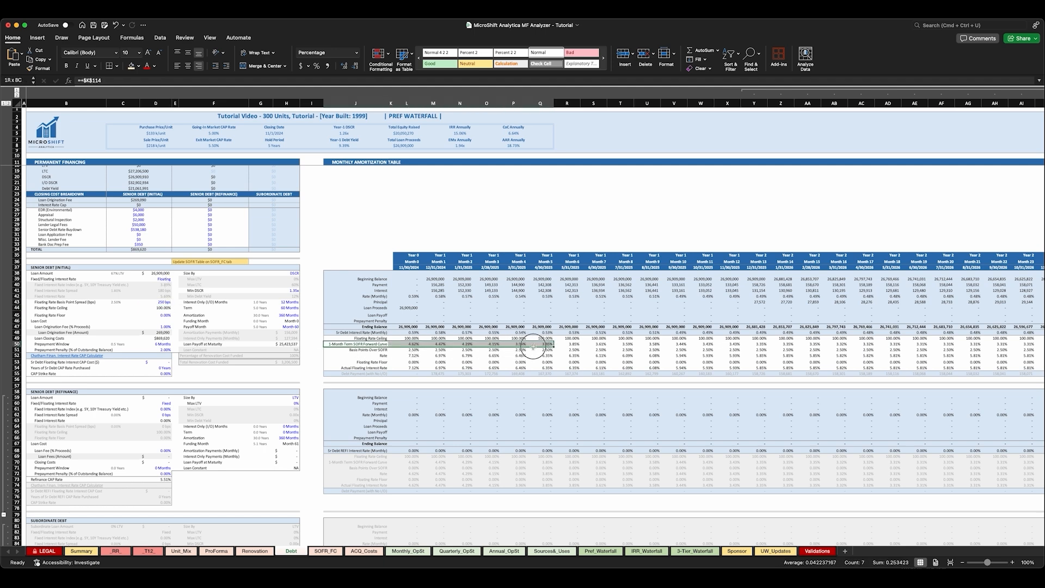
left_click_drag(355, 349, 498, 349)
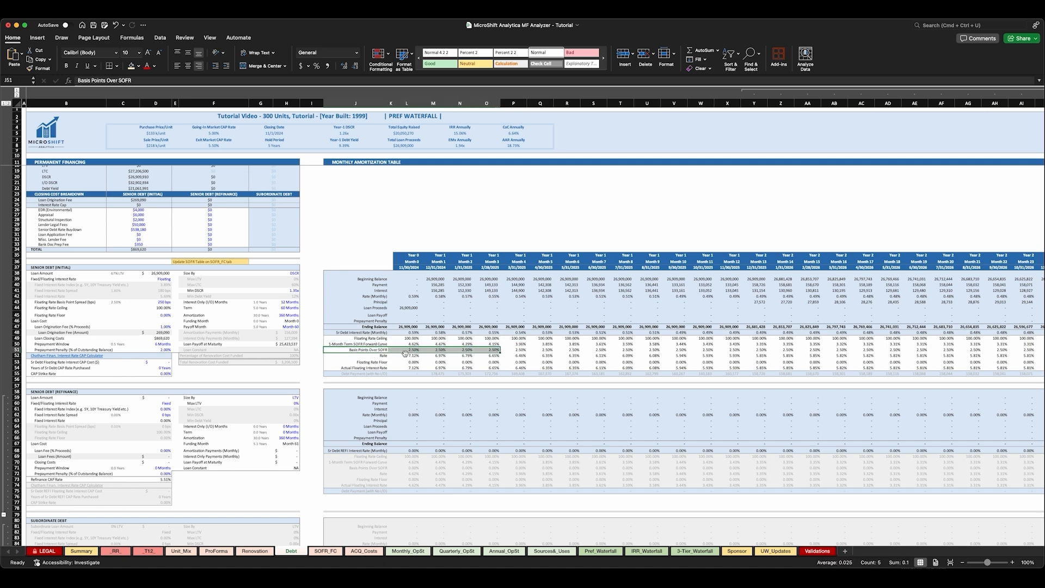
left_click_drag(383, 356, 493, 355)
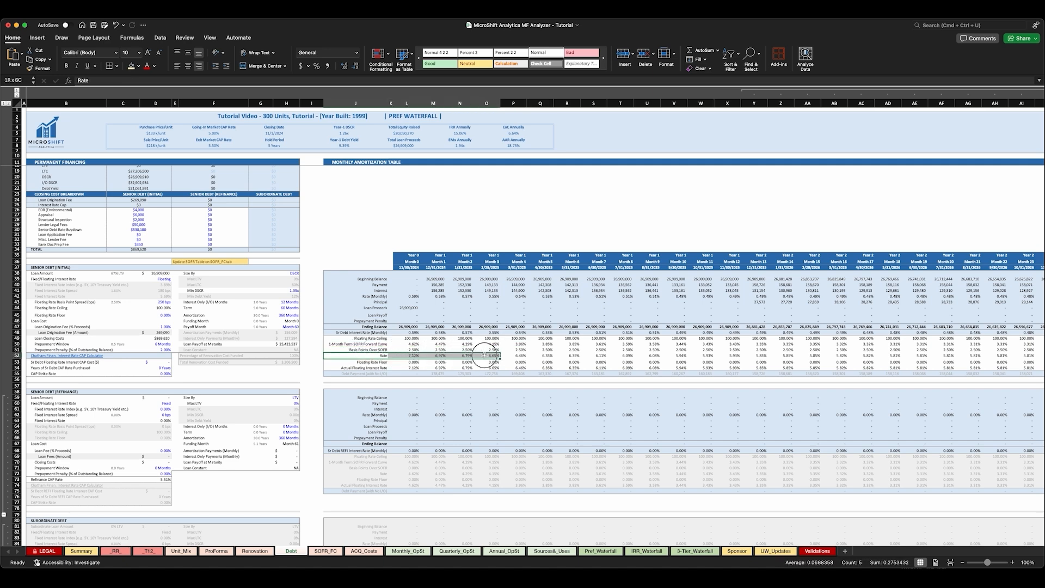
left_click(414, 356)
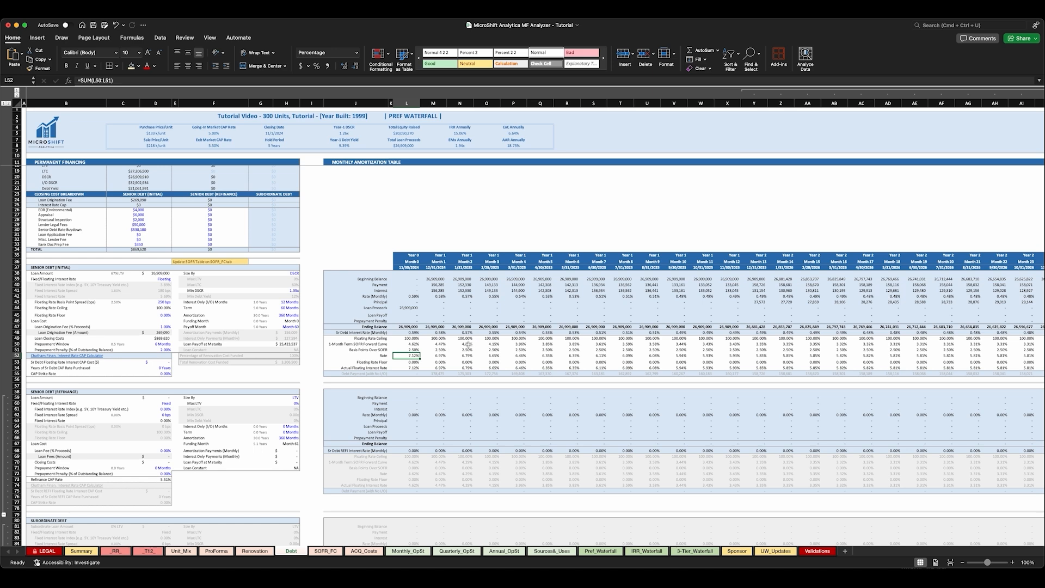
Set the initial senior debt's Prepayment Window to 0 months and its Prepayment Penalty to 0%.
left_click(169, 316)
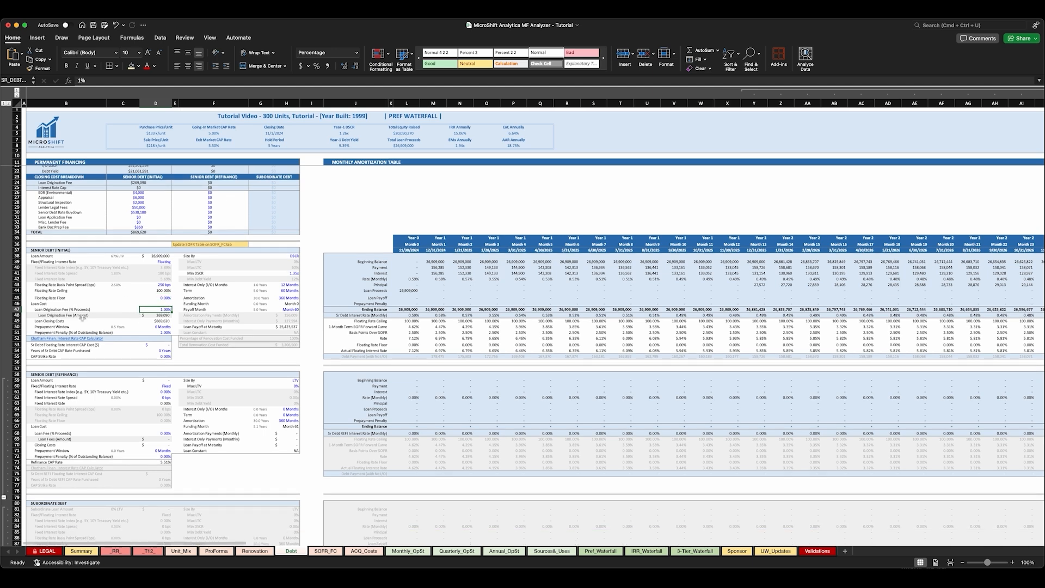
left_click(162, 327)
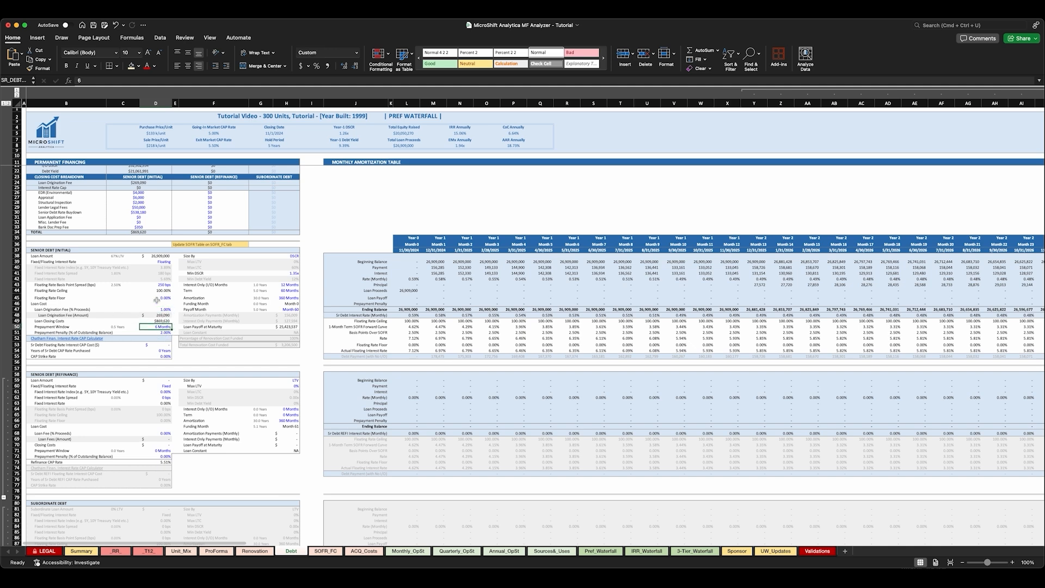
type("0")
key("Return")
type("0")
key("Return")
type("0")
Size the initial senior debt by LTC and set the Max LTC to 70%.
left_click(292, 256)
left_click(302, 256)
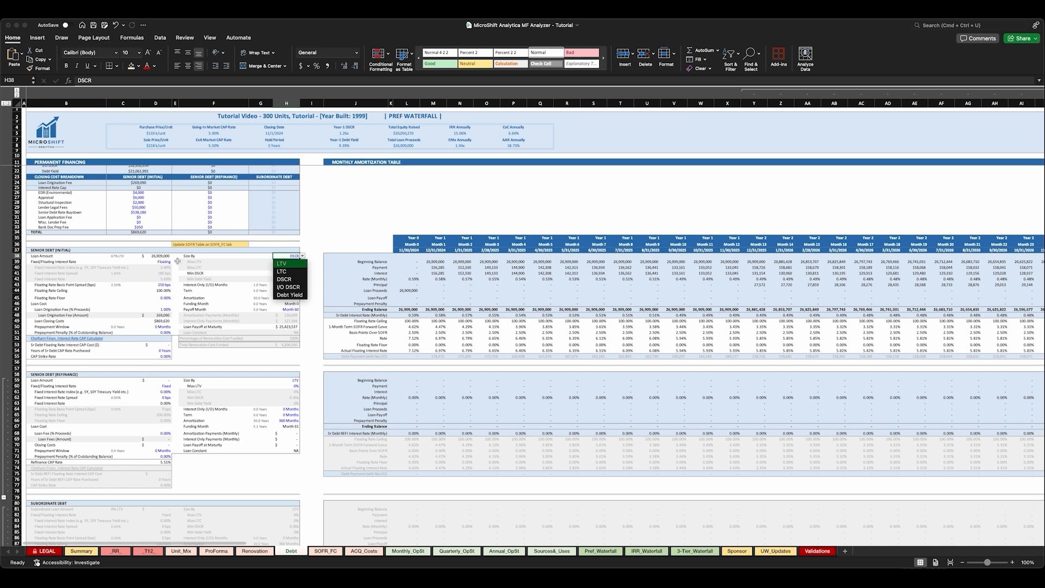
left_click(280, 272)
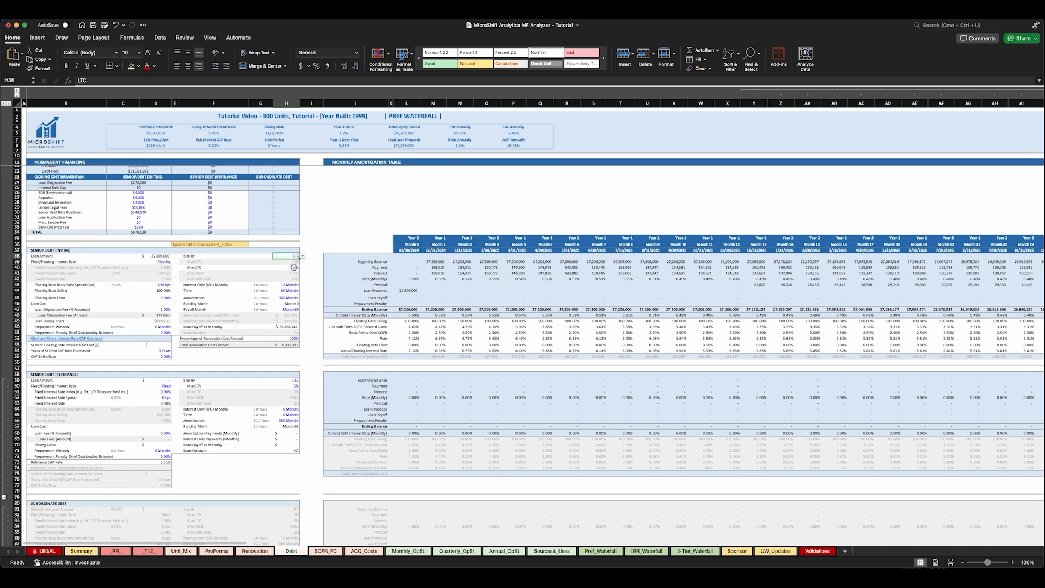
left_click(299, 266)
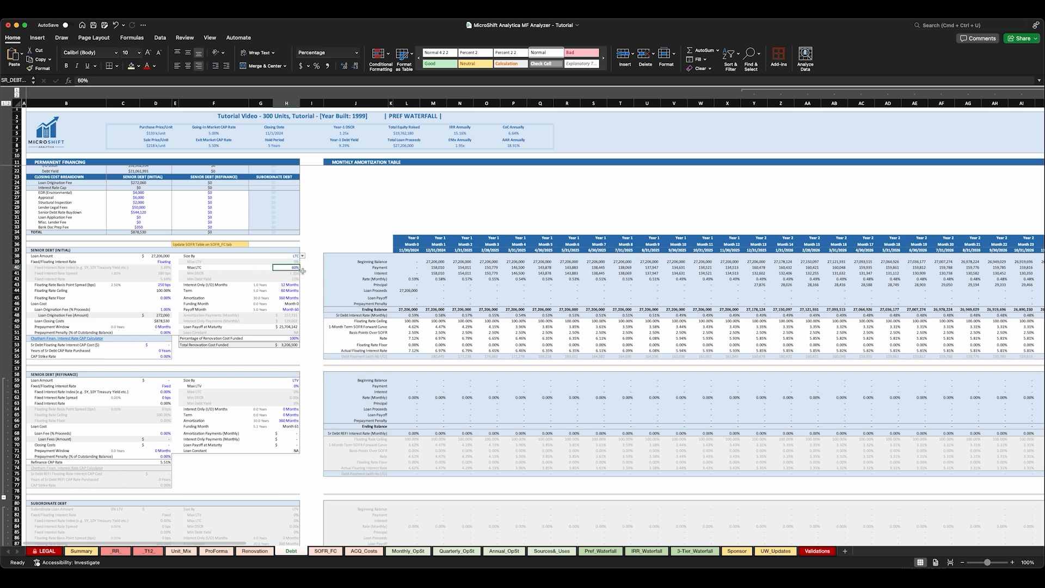
type("70")
key("Return")
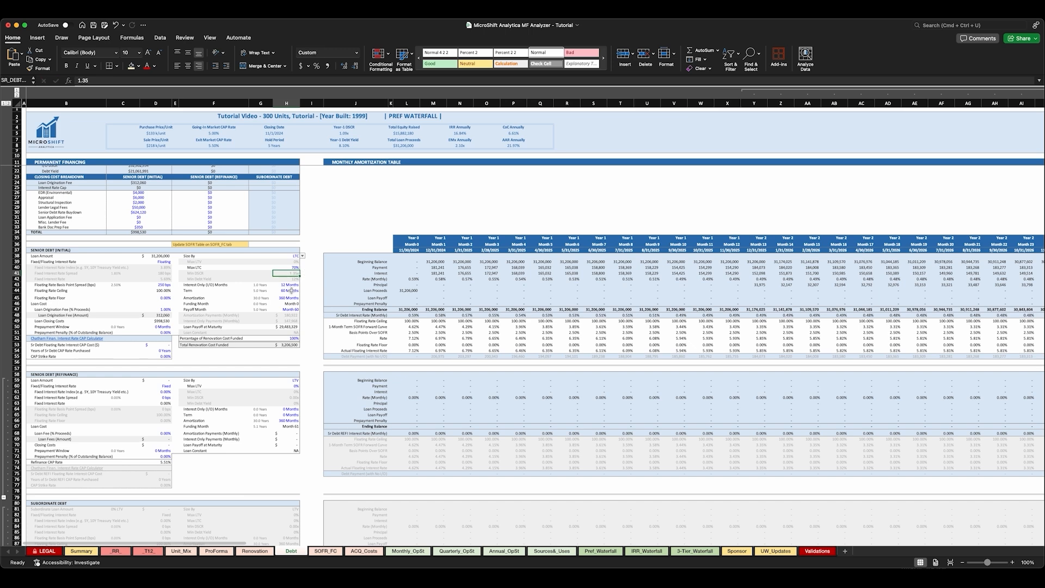
Set both the Interest Only (I/O) Months and the Term of the initial senior debt to 36 months.
left_click(289, 284)
left_click(287, 290)
type("36")
left_click(285, 297)
left_click(282, 290)
left_click(287, 285)
type("36")
key("Return")
Set the initial senior debt's Payoff Month to 36.
key("Down")
key("Down")
key("Down")
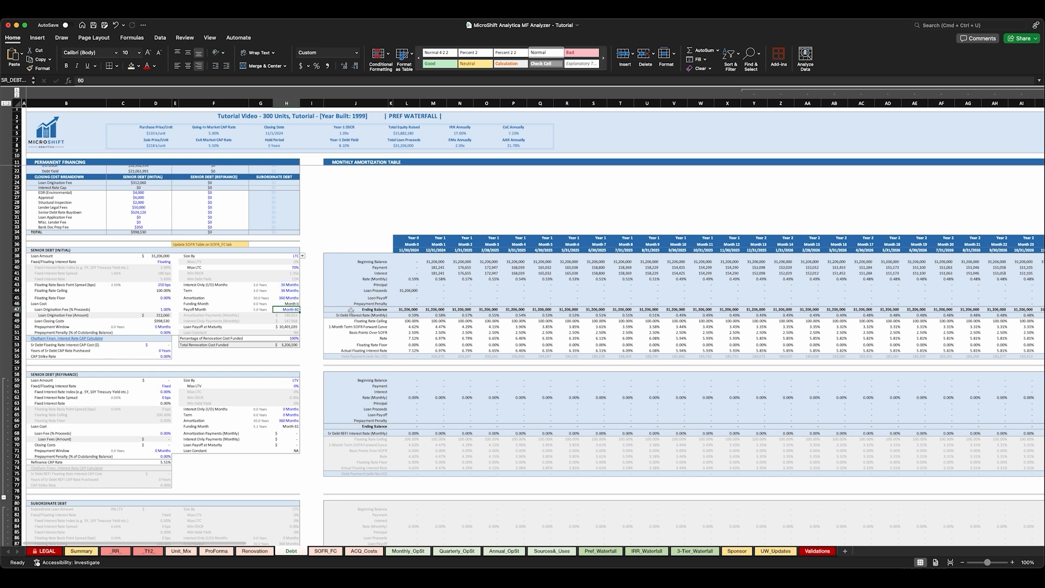
type("36")
key("Return")
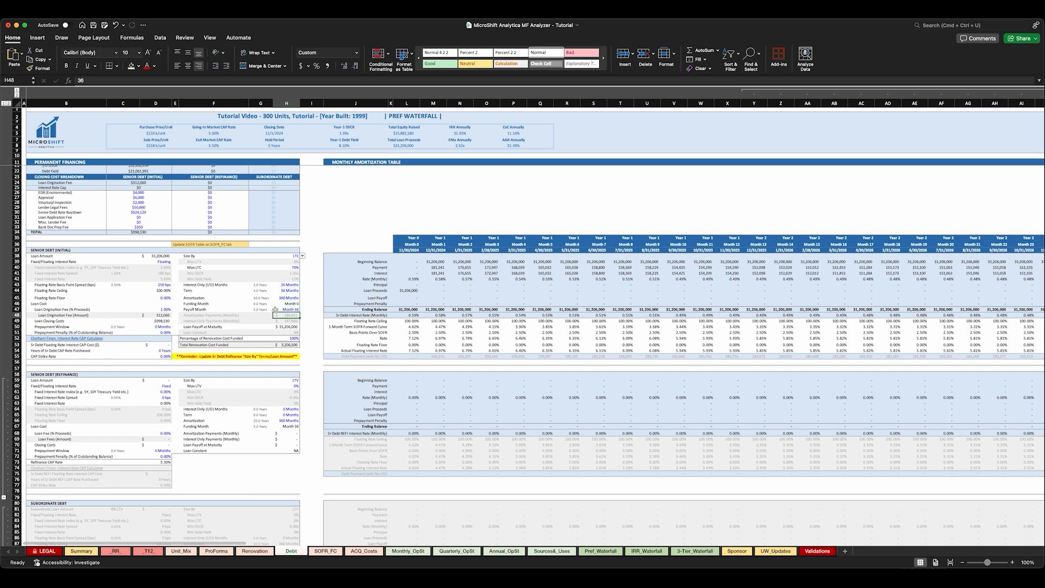
Review the initial senior debt's Payoff Month and Loan Payoff at Maturity alongside the refinance section.
scroll(247, 272, "down", 1)
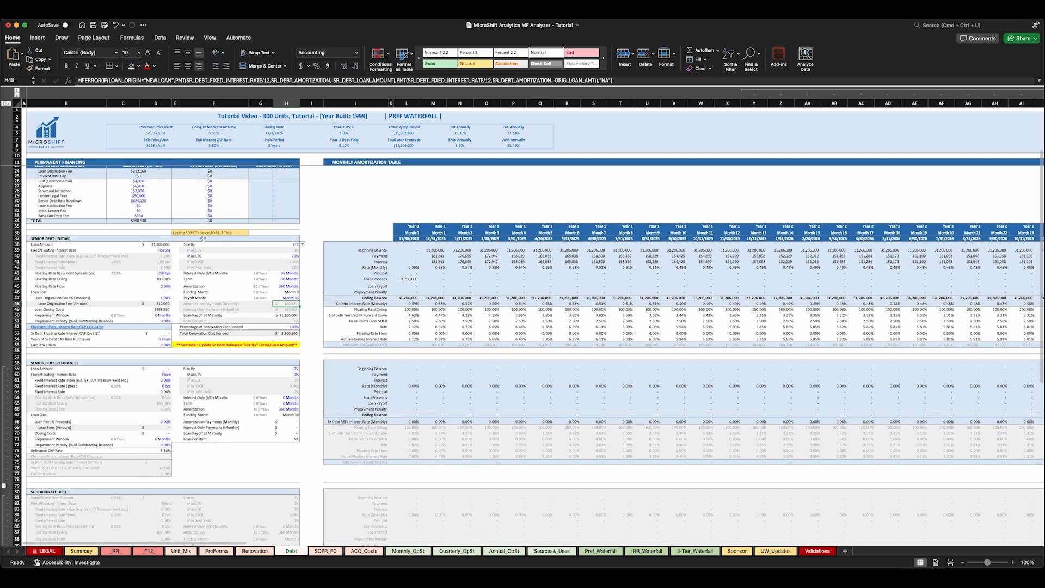
left_click(238, 234)
left_click(310, 293)
left_click(287, 298)
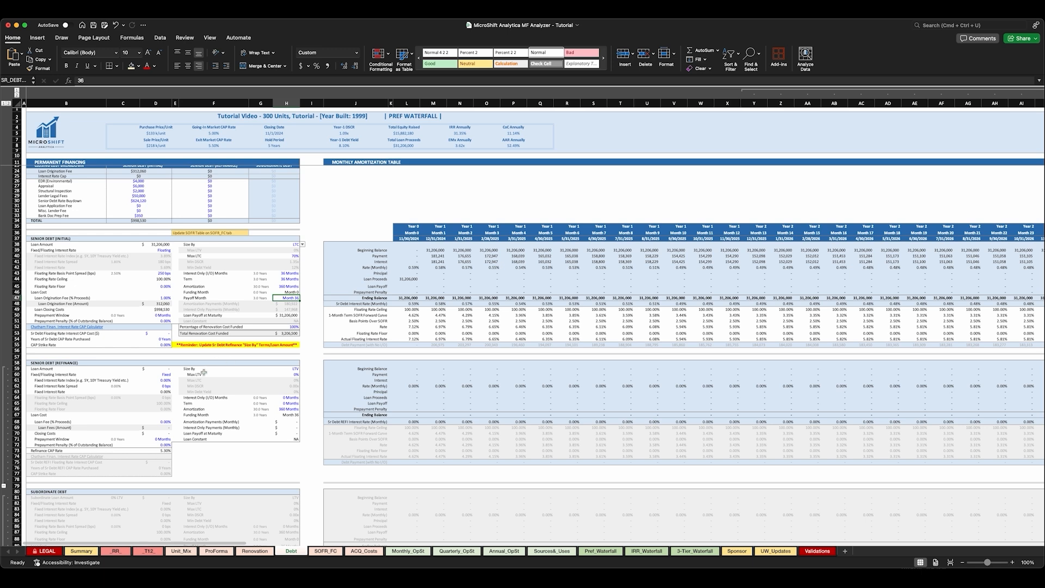
scroll(204, 372, "up", 1)
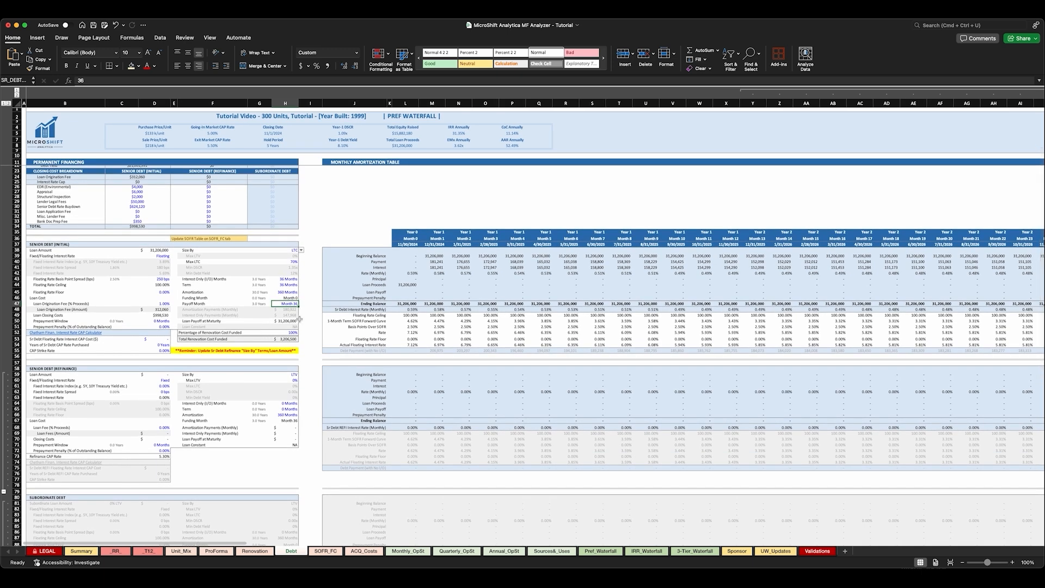
left_click(306, 322)
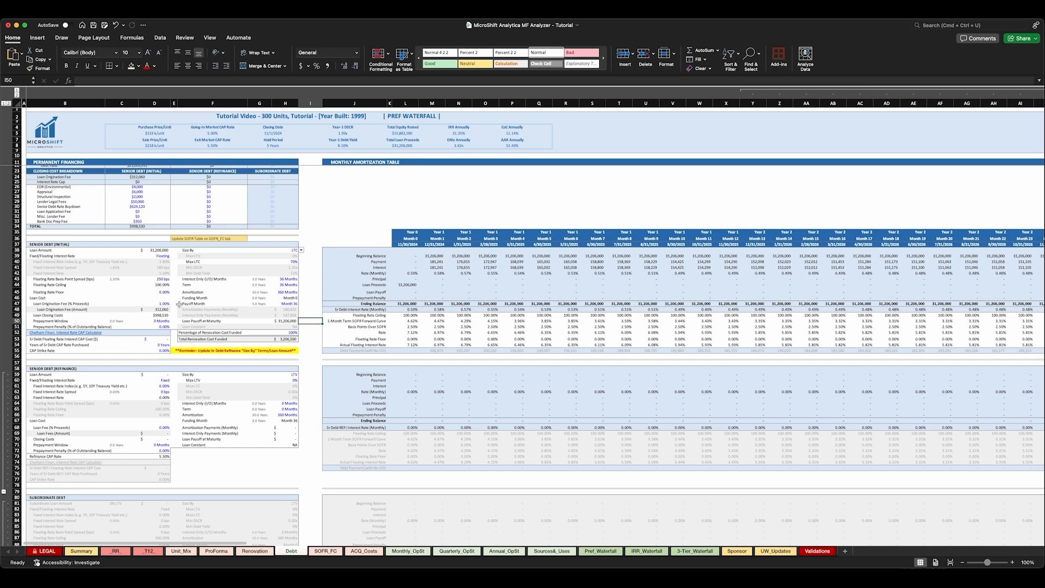
Set the Percentage of Renovation Cost Funded in the initial senior debt section to 90%.
left_click(308, 338)
left_click_drag(190, 333, 279, 333)
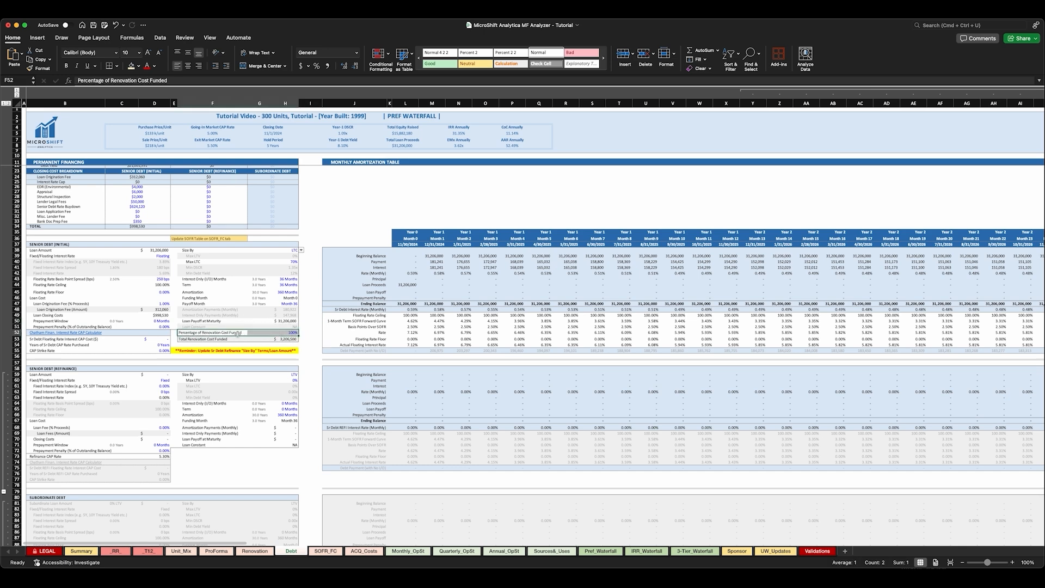
left_click(280, 332)
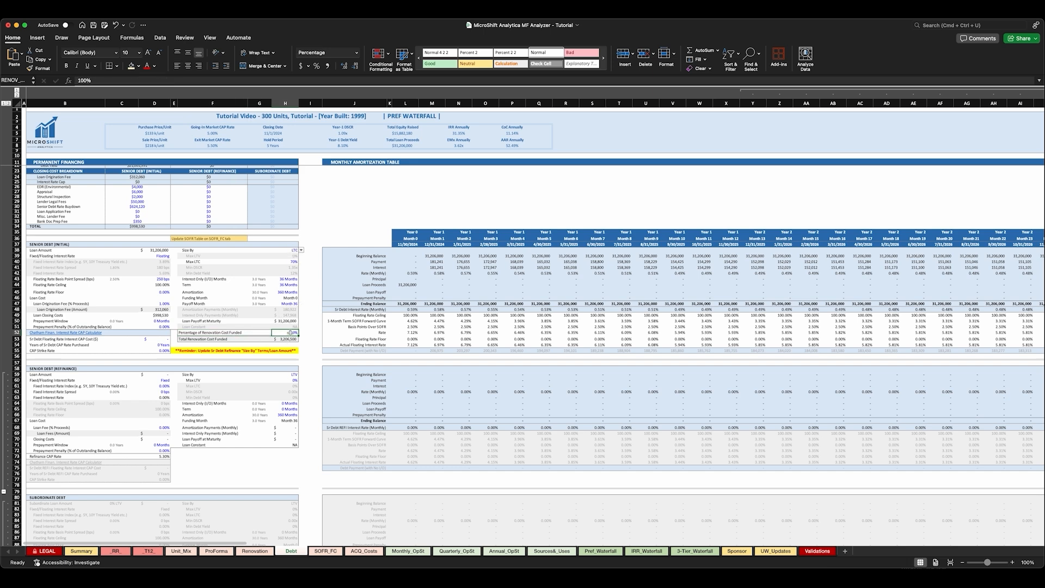
type("90")
scroll(306, 338, "up", 5)
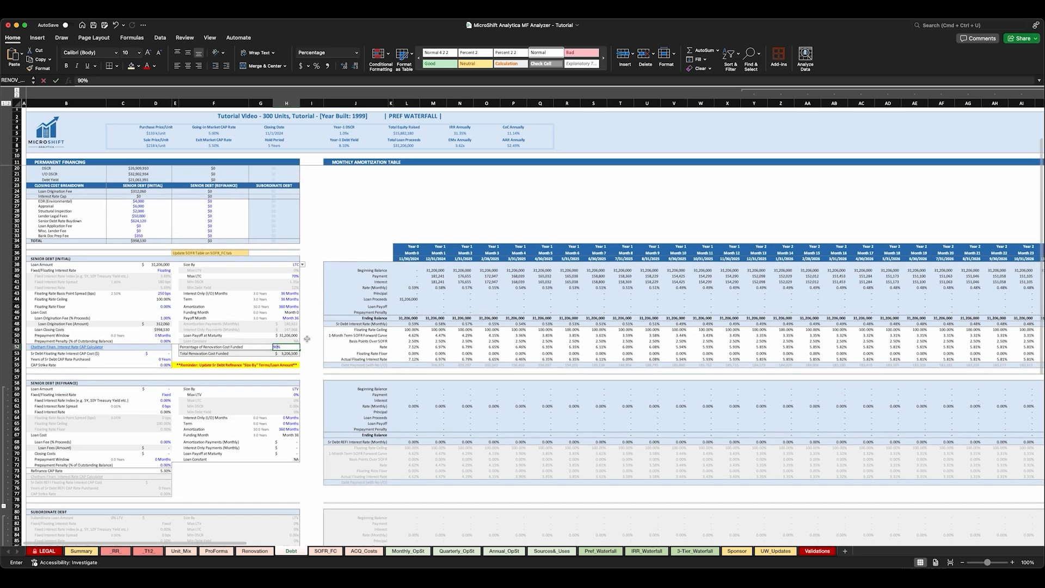
key("Return")
scroll(308, 380, "down", 5)
left_click(285, 334)
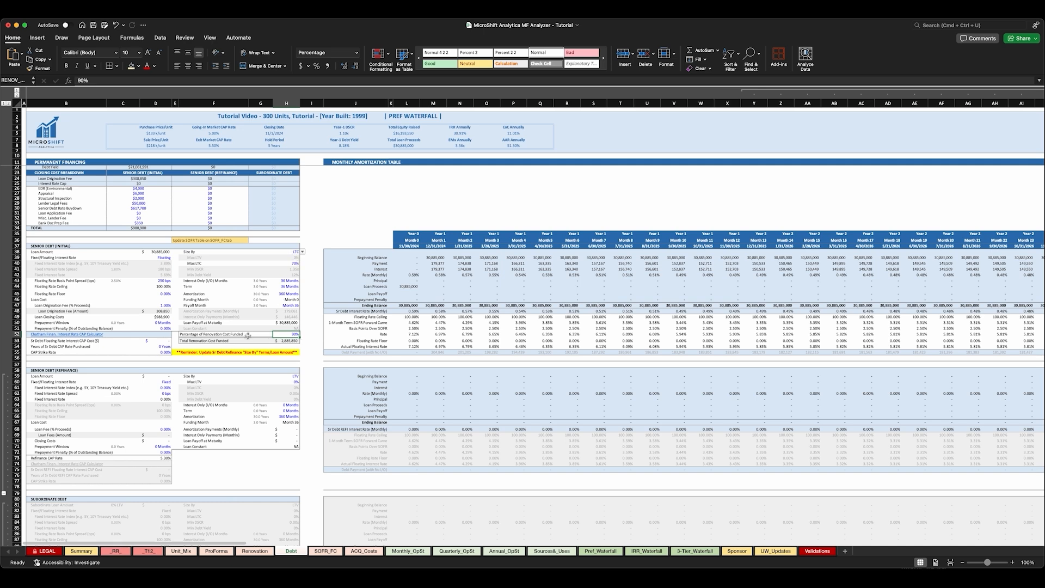
left_click(311, 334)
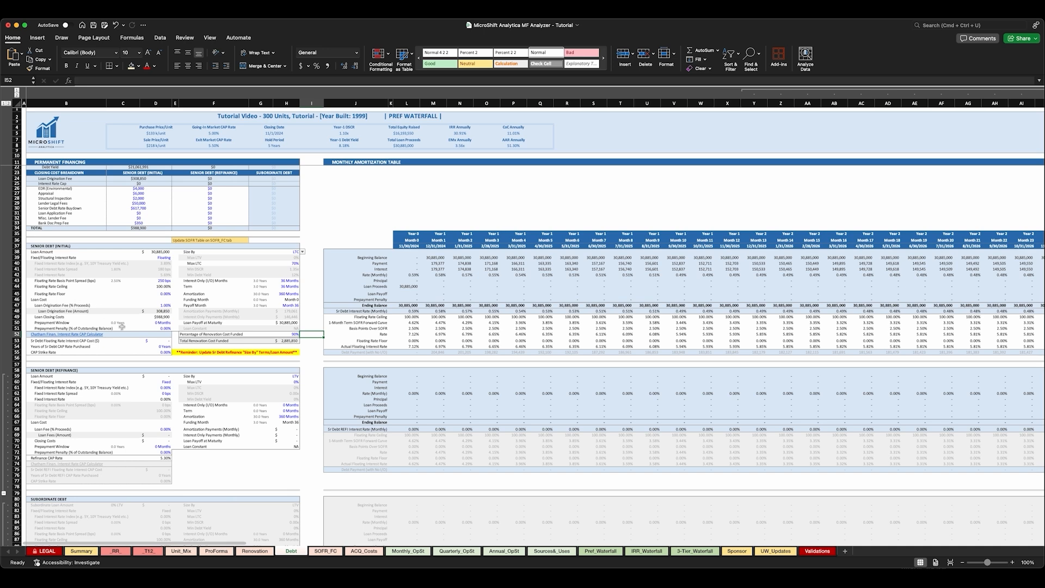
Set the initial senior debt's years of debt cap rate purchased to 3 years.
scroll(137, 334, "down", 3)
scroll(136, 333, "down", 2)
scroll(147, 332, "up", 5)
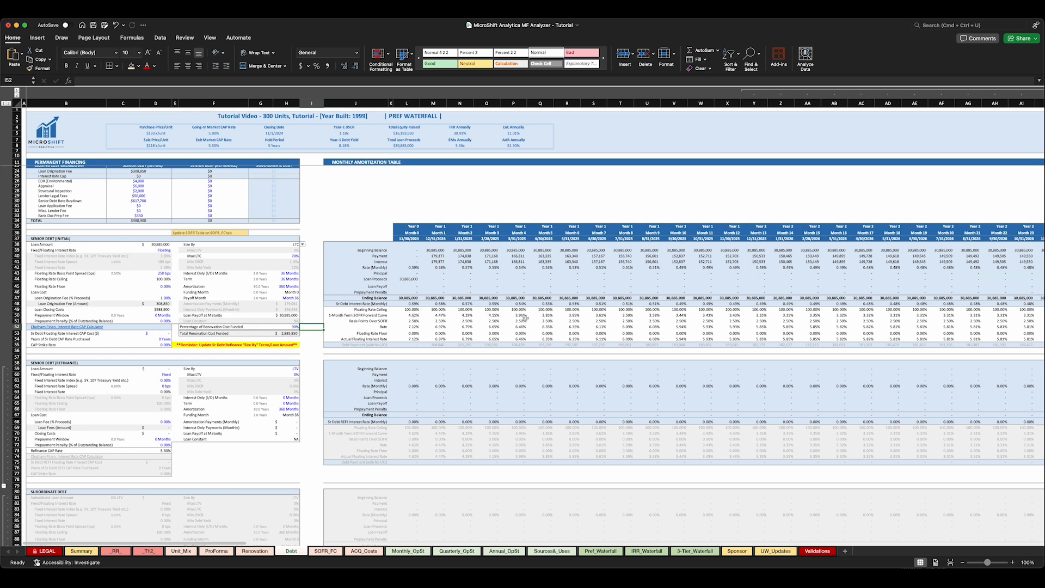
left_click(156, 333)
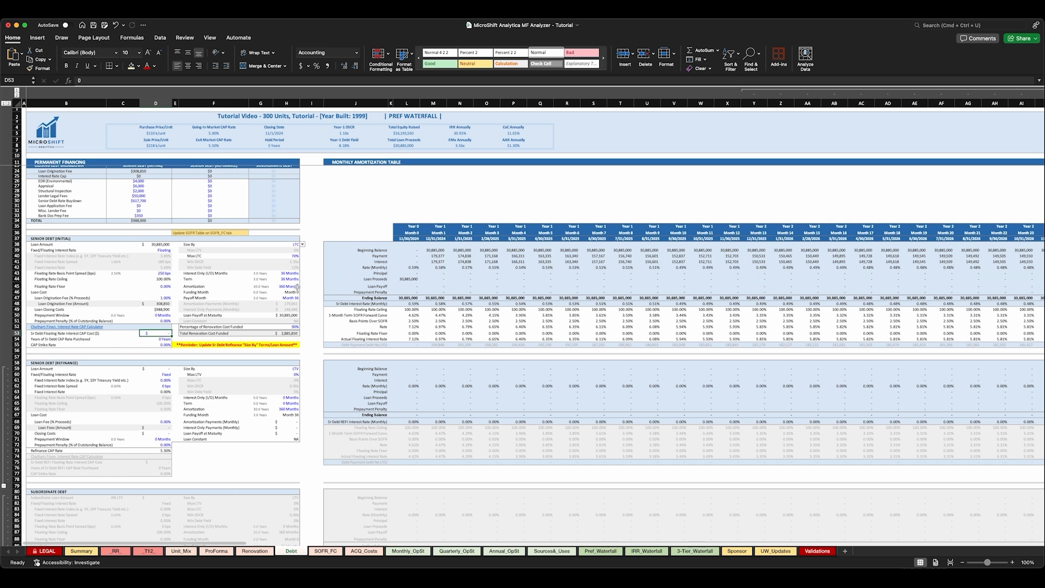
left_click(162, 339)
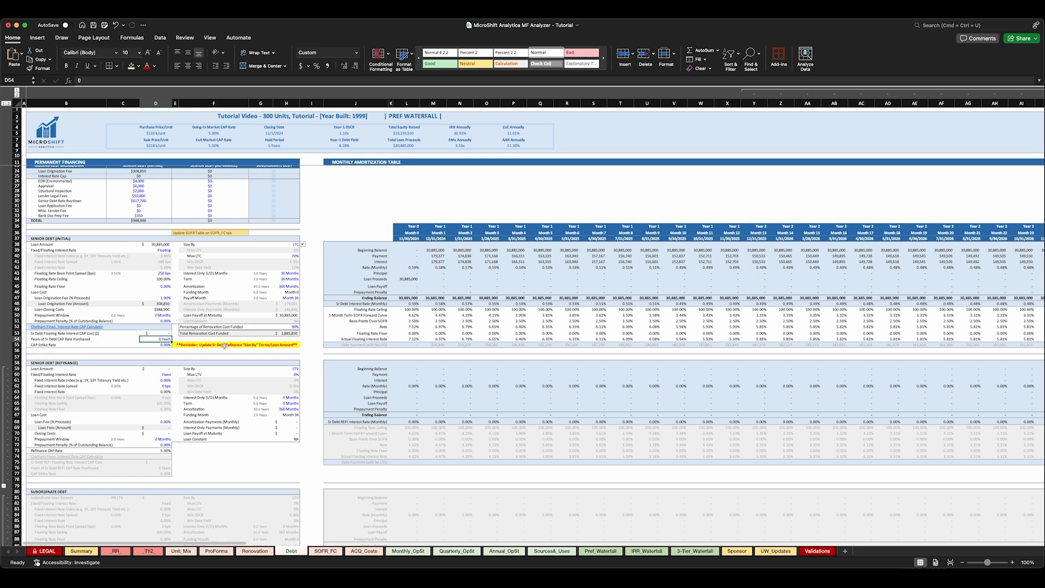
type("3")
key("Return")
Open the linked Chatham Financial interest rate cap calculator in the browser and set the Notional to $30,900,000.
left_click(62, 329)
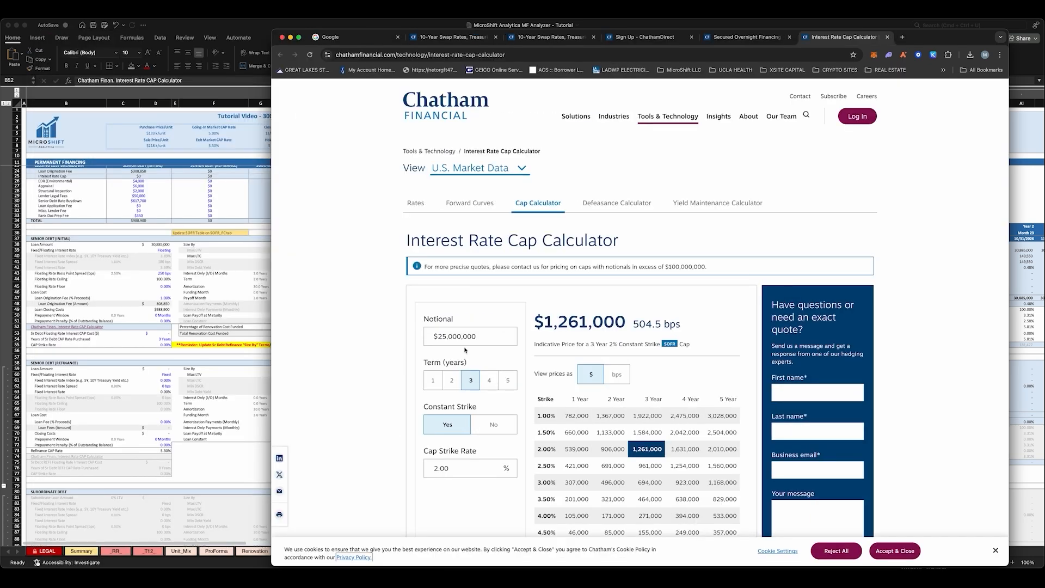
left_click(480, 336)
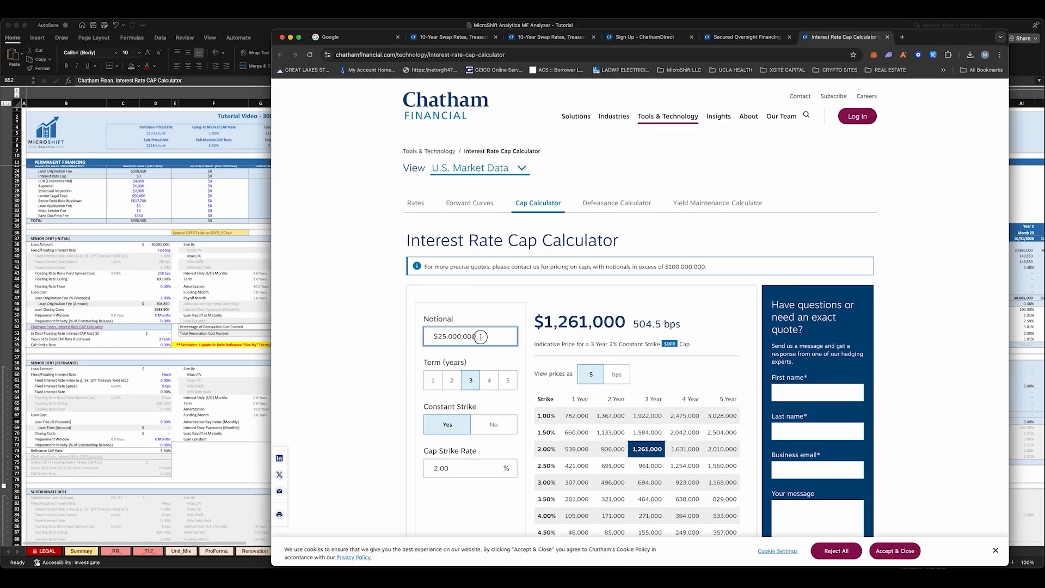
double_click(481, 336)
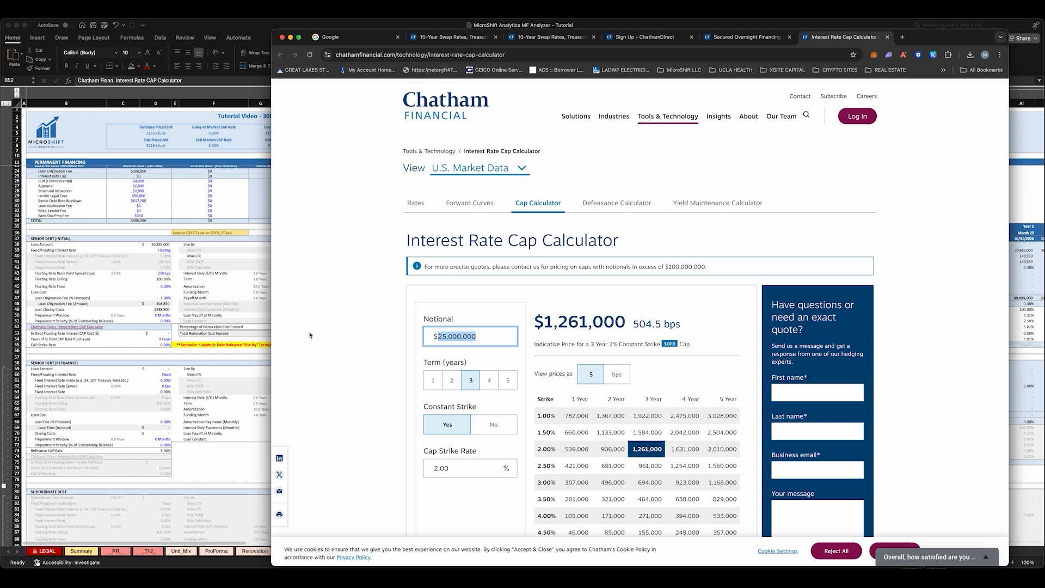
type("30")
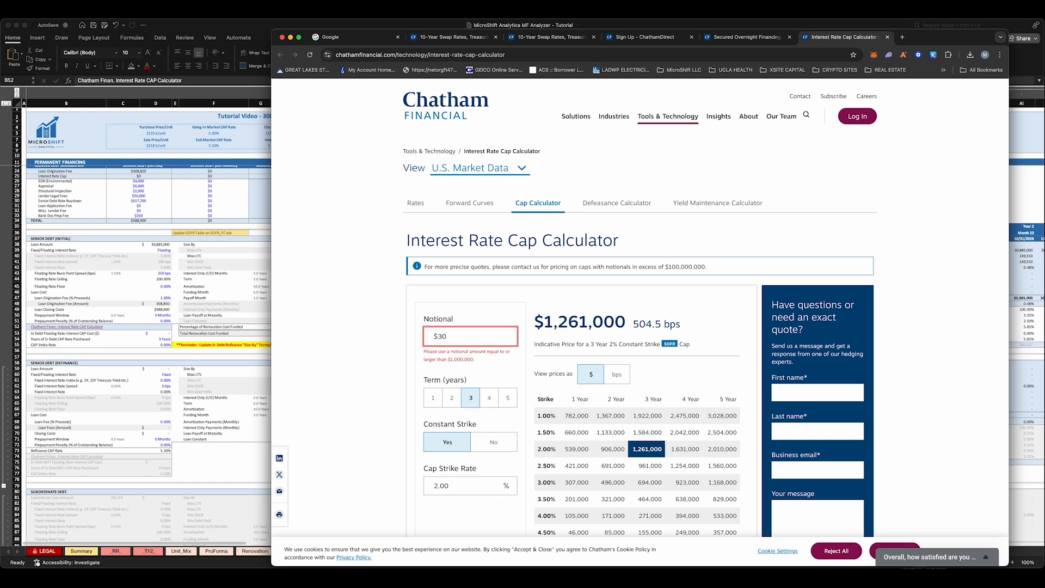
type(",900,00")
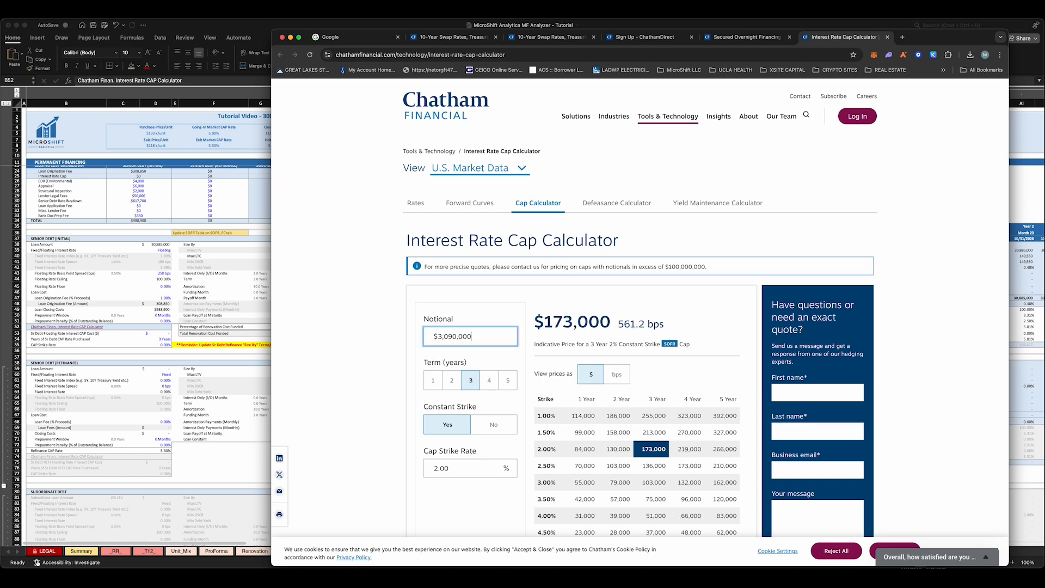
type("0")
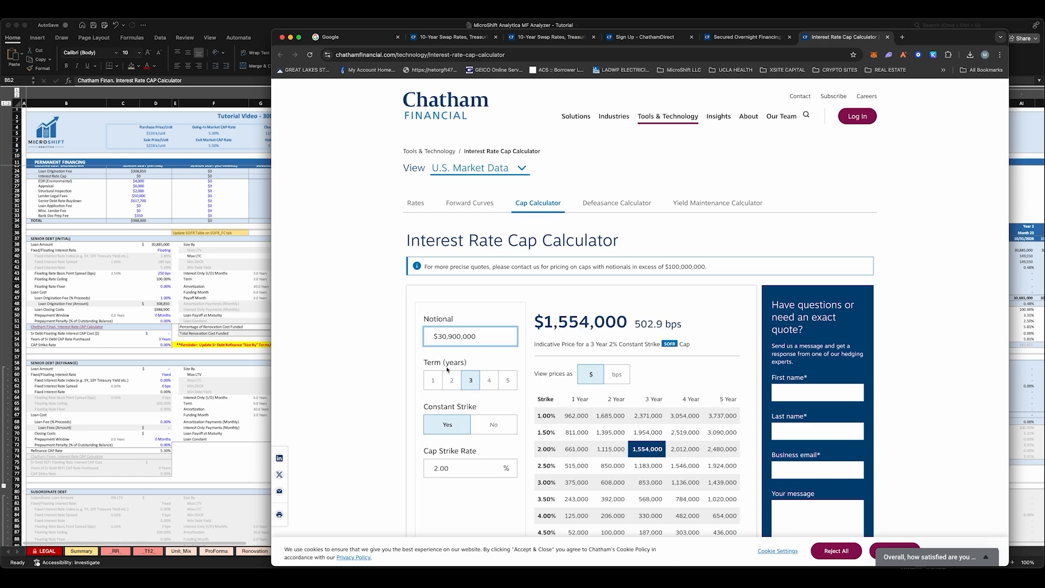
Move the browser window clear of the debt inputs and set the calculator's Cap Strike Rate to 5%.
scroll(470, 382, "down", 1)
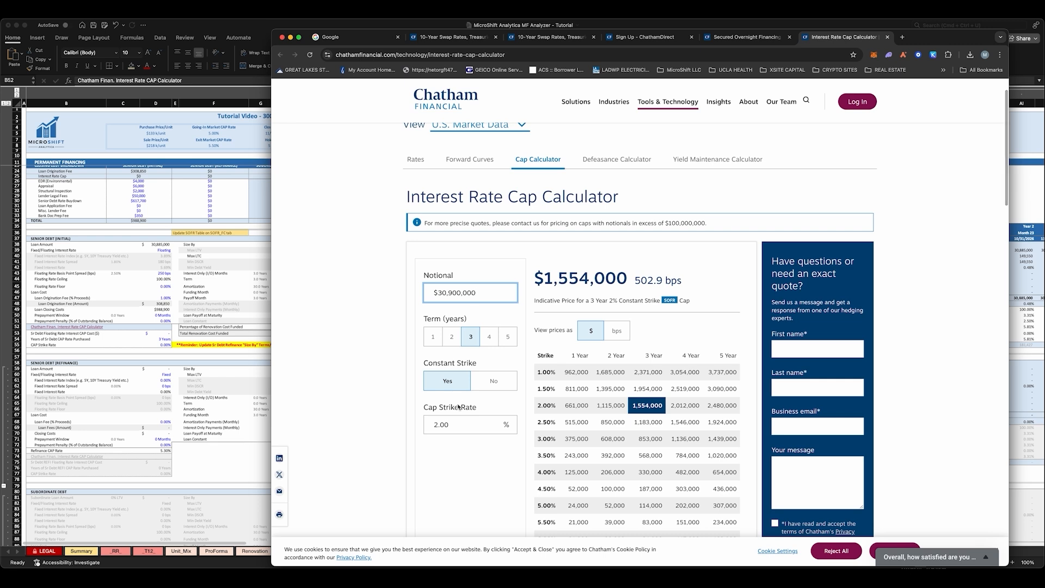
double_click(433, 424)
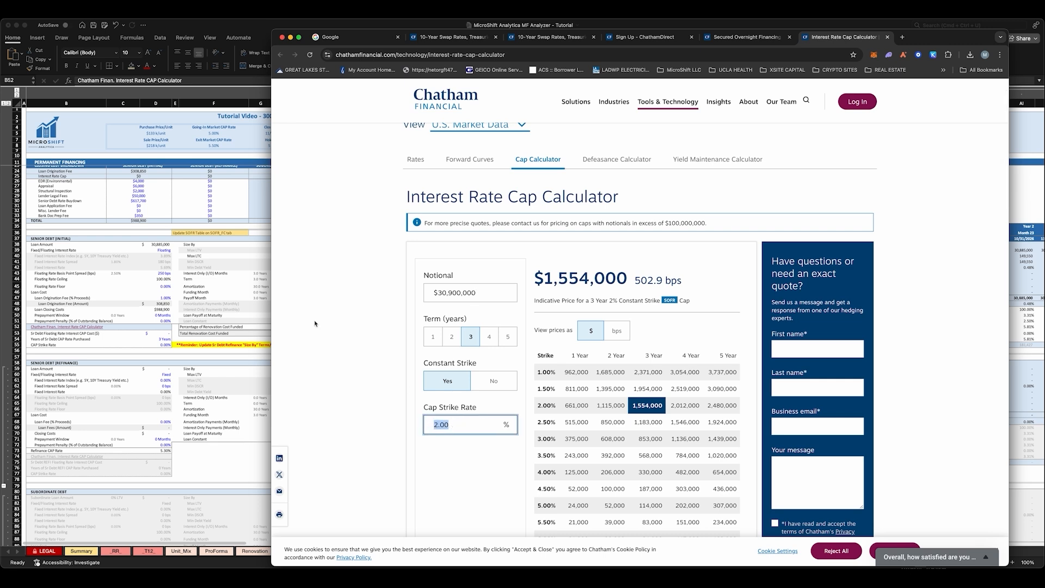
left_click_drag(272, 306, 474, 311)
left_click(566, 427)
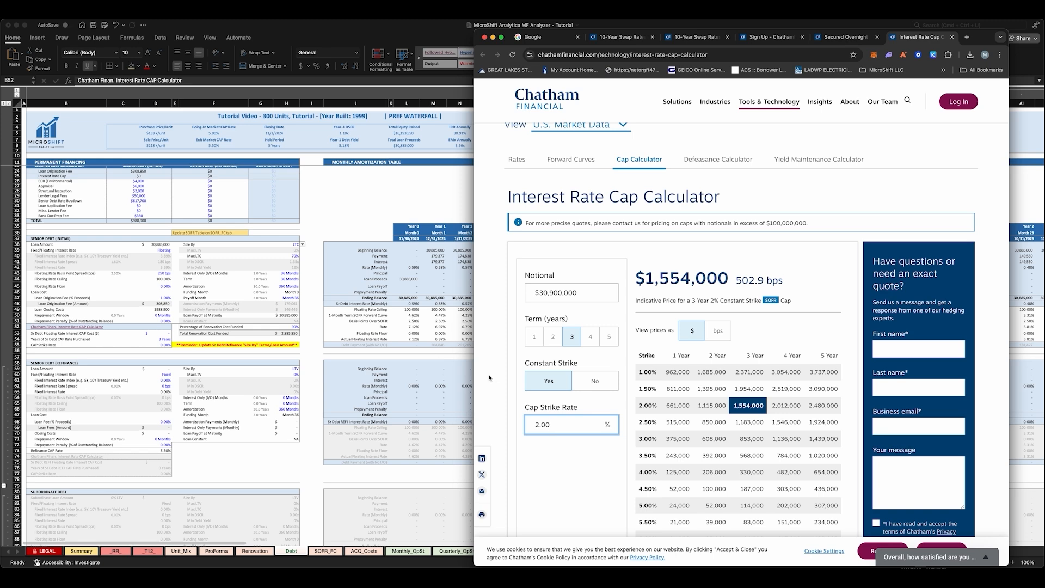
left_click_drag(554, 425, 524, 425)
type("5")
left_click(570, 459)
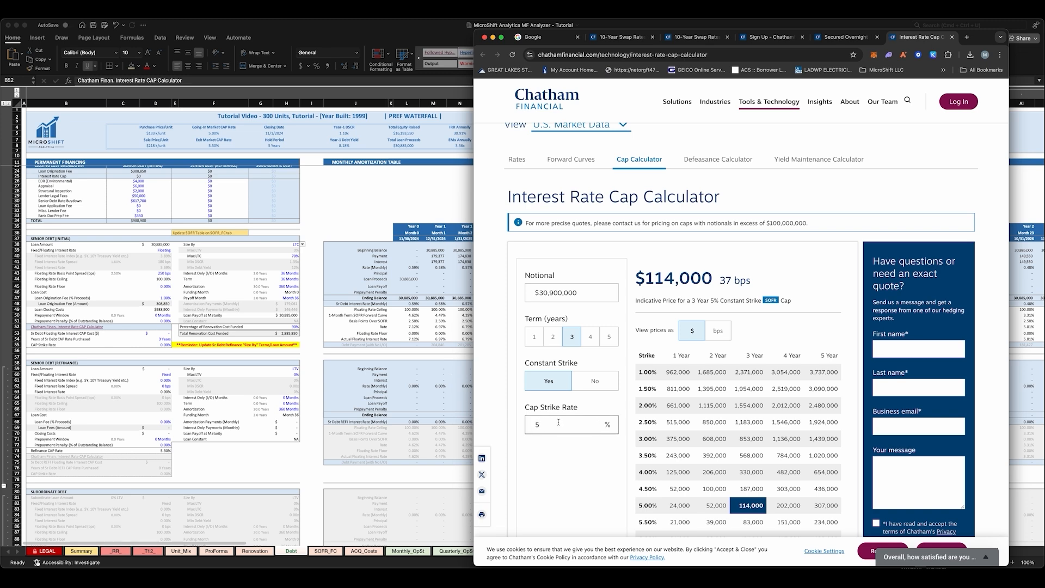
left_click(538, 426)
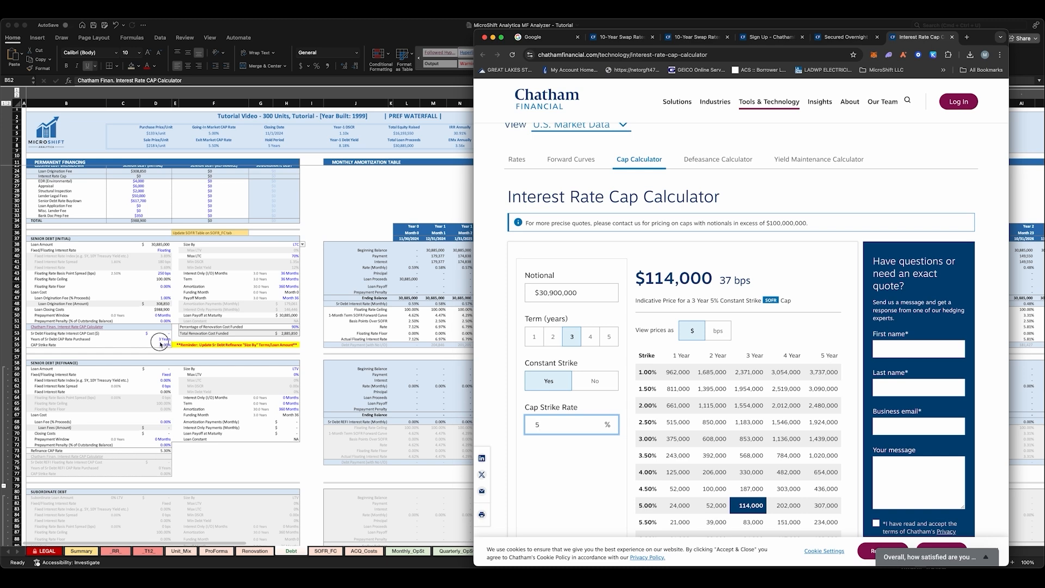
Set the initial senior debt's CAP Strike Rate to 5% and its Floating Rate Interest CAP Cost to $114,000.
left_click(163, 345)
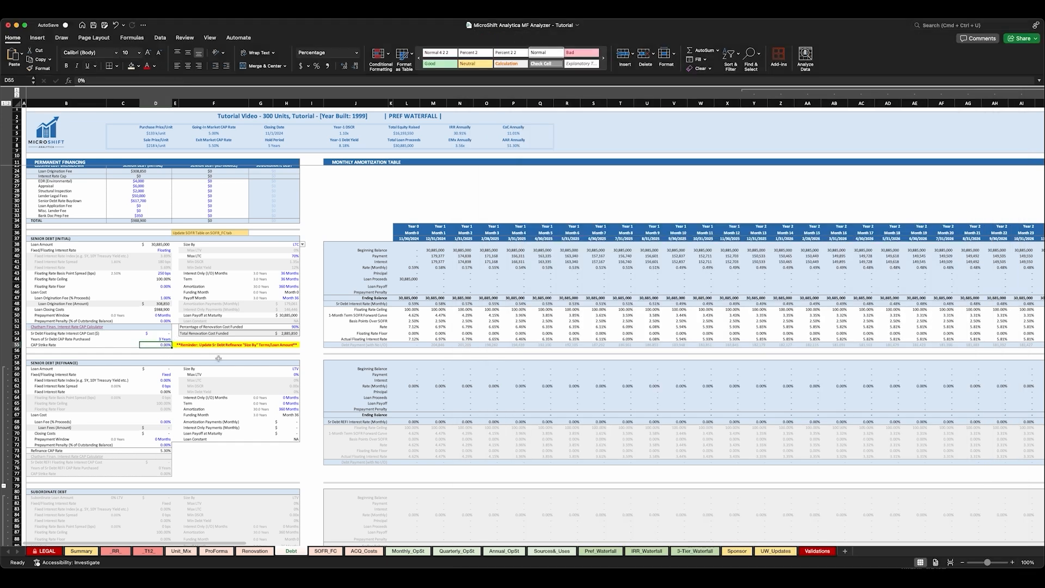
type("5")
key("Return")
left_click(164, 333)
type("11")
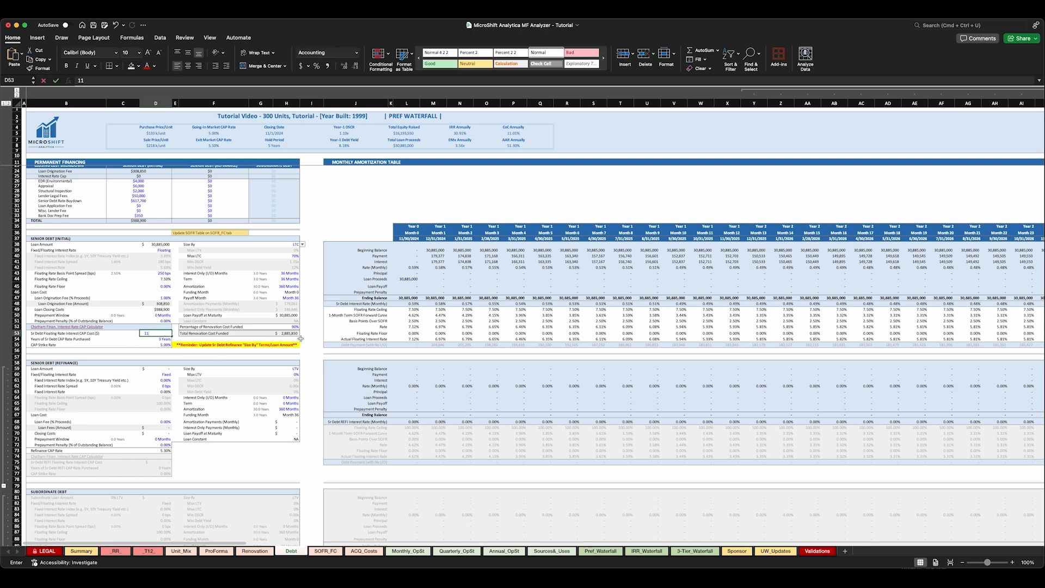
type("4000")
key("Return")
key("Up")
Examine the initial senior debt's monthly Floating Rate Ceiling and Rate rows against its years of cap, strike rate and cap cost inputs.
left_click(380, 310)
left_click_drag(381, 310, 813, 309)
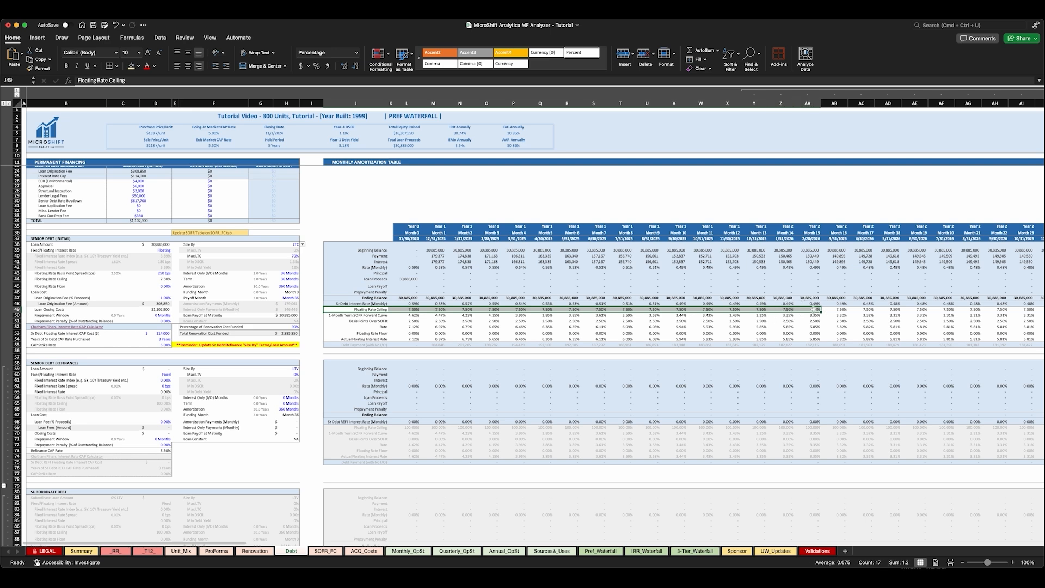
left_click_drag(391, 327, 761, 328)
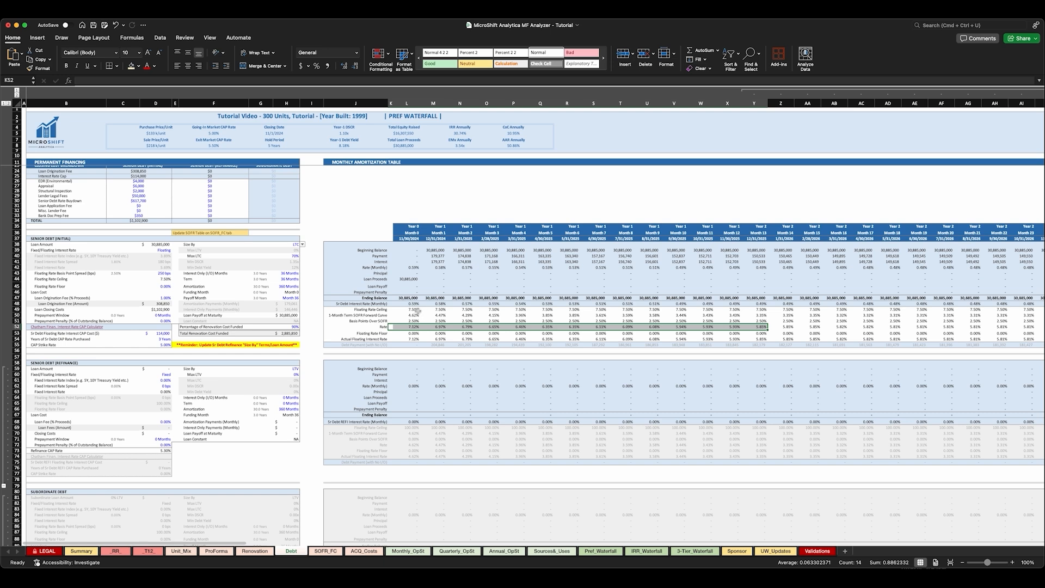
left_click_drag(414, 309, 893, 310)
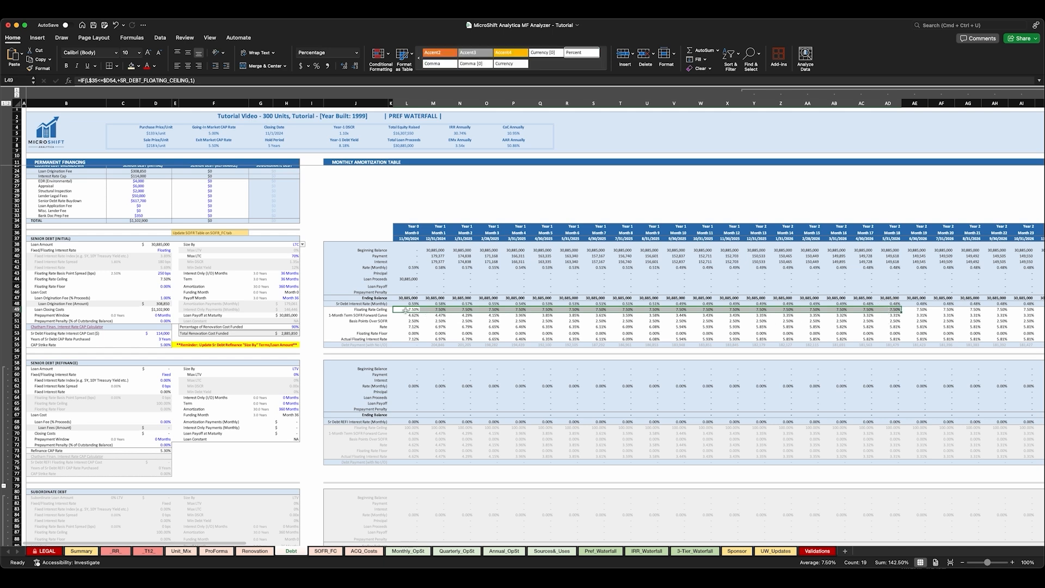
left_click(162, 341)
left_click(162, 345)
left_click(158, 334)
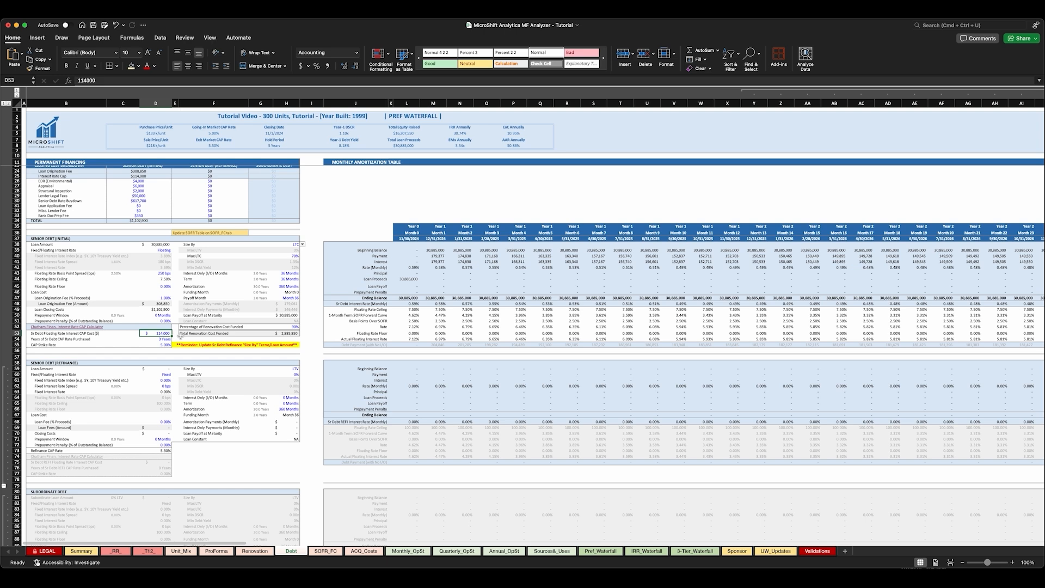
Check the Payoff Month of the initial senior debt before starting on the refinance section.
scroll(321, 328, "down", 5)
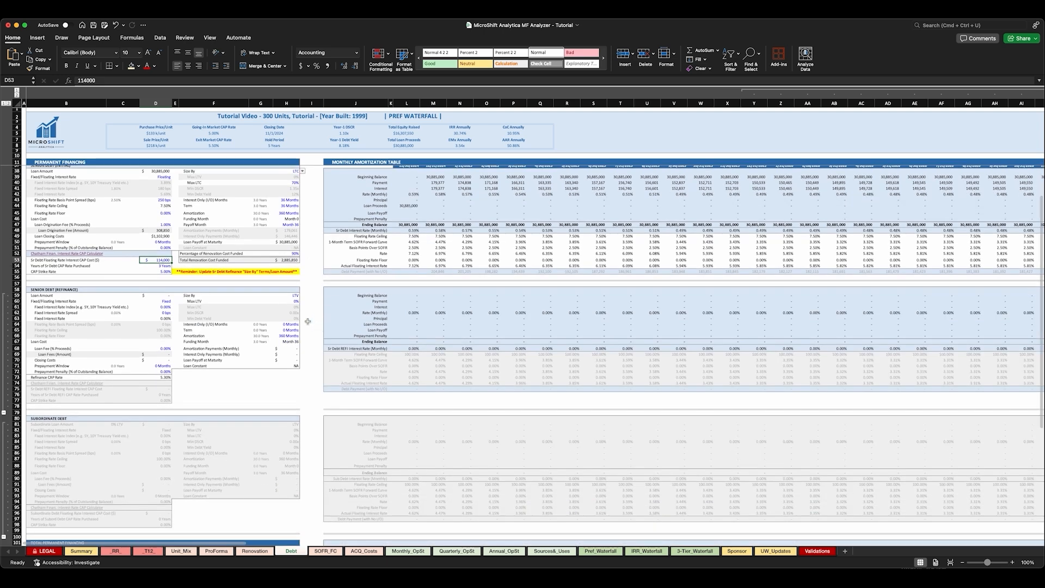
left_click(312, 177)
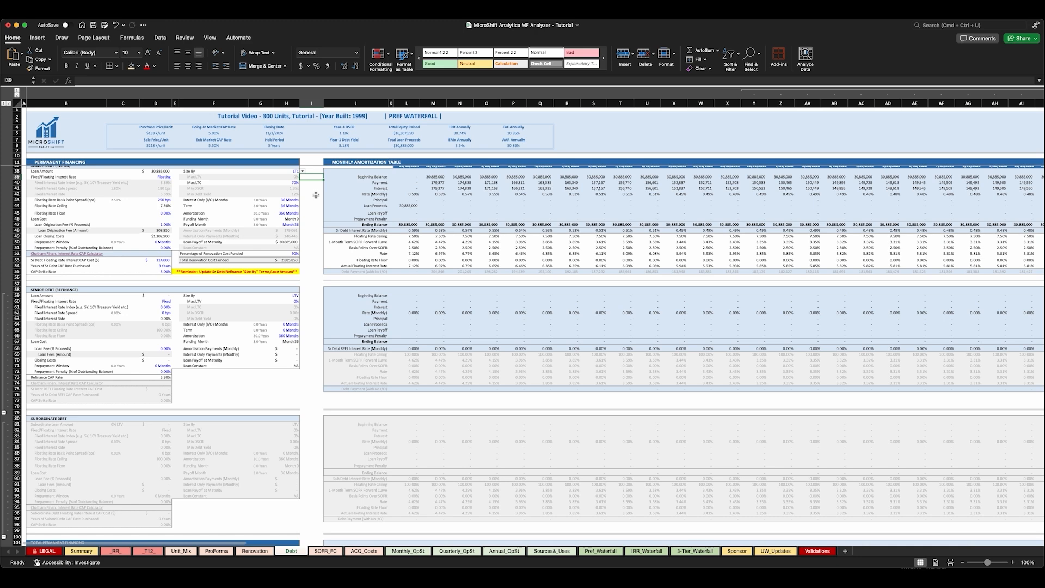
left_click(283, 223)
scroll(266, 307, "up", 4)
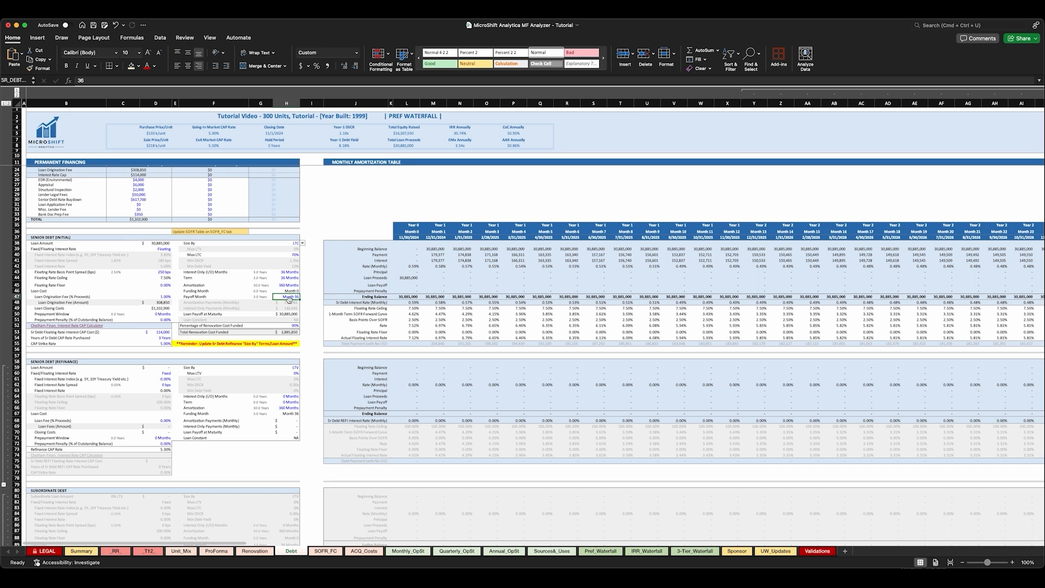
Follow the fixed interest rate index link in Senior Debt (Refinance) to Chatham's market rates in the browser and open the U.S. Treasury Yields rate set.
scroll(293, 298, "down", 5)
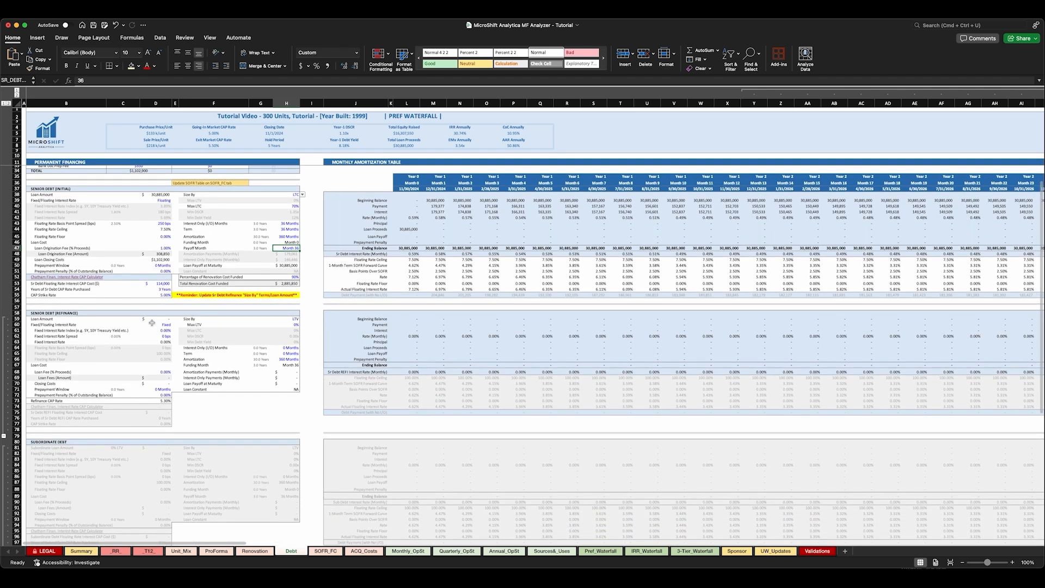
scroll(160, 322, "up", 1)
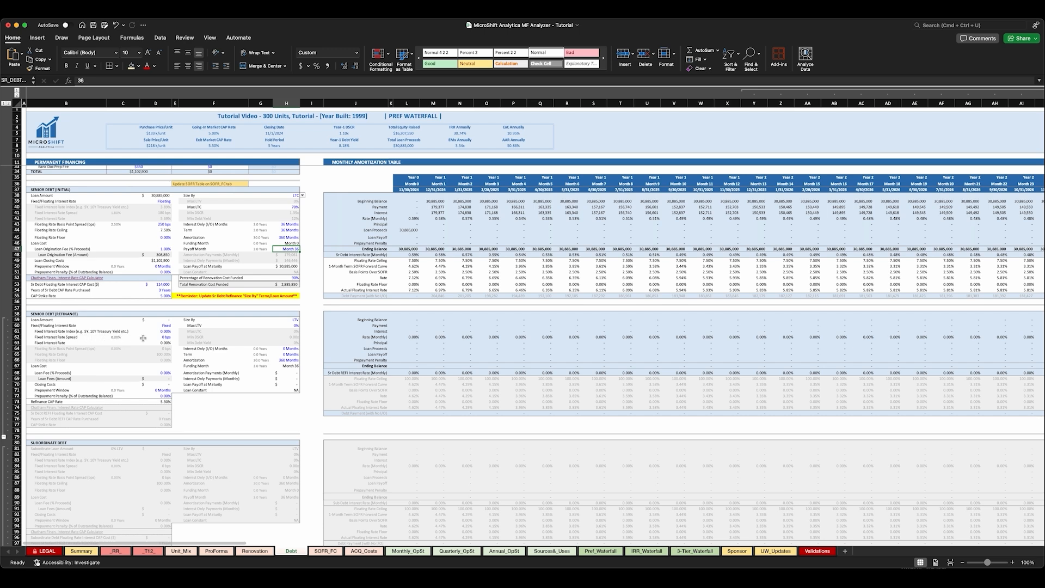
left_click(164, 337)
left_click(166, 331)
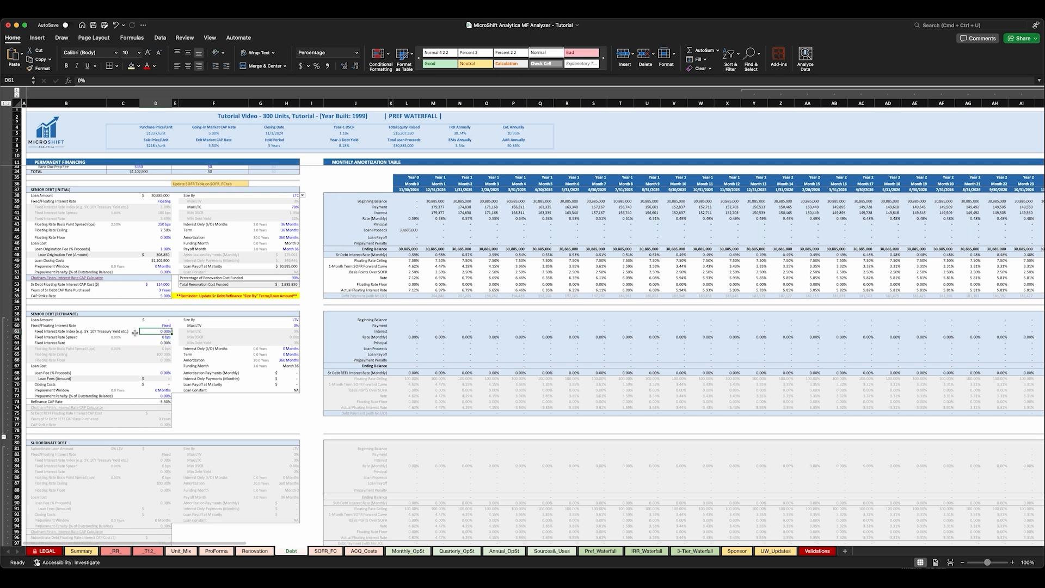
left_click(73, 332)
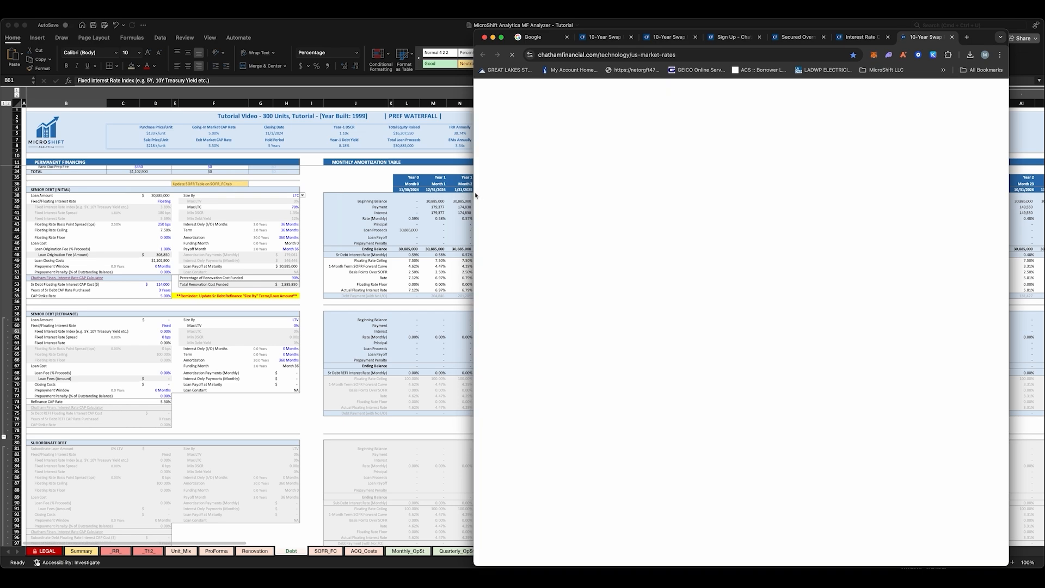
left_click_drag(473, 194, 235, 192)
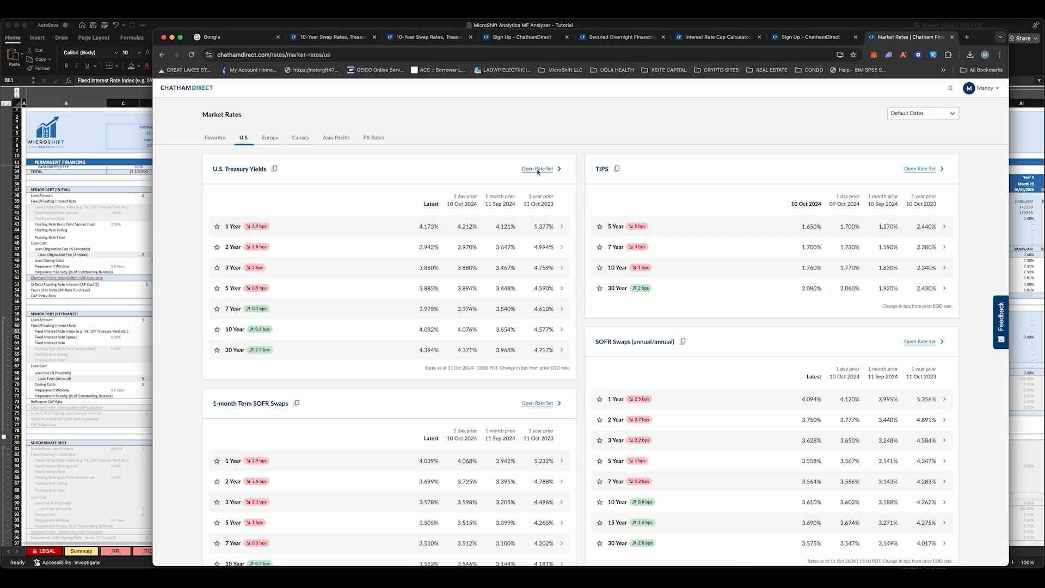
left_click(538, 170)
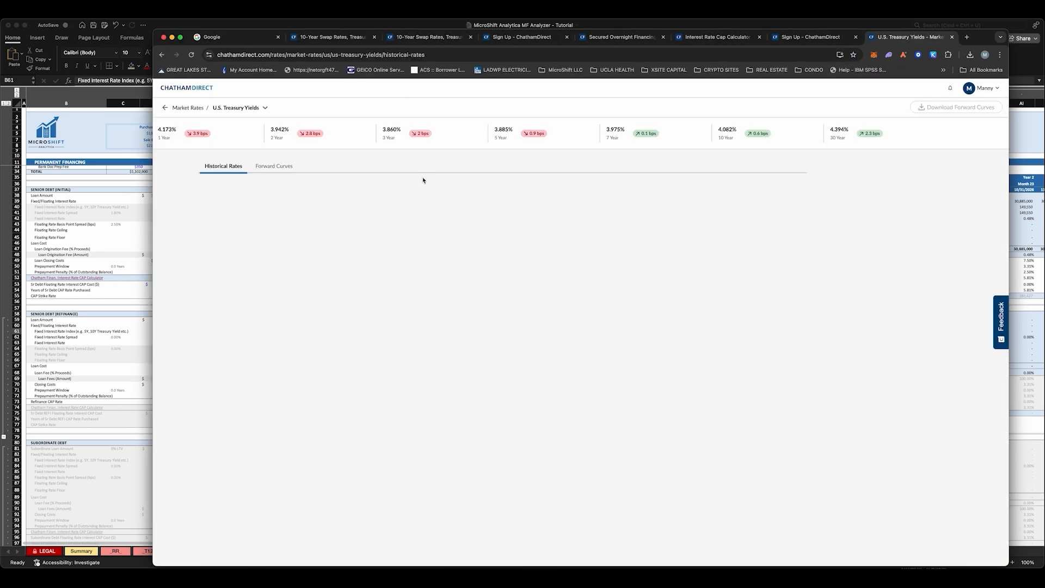
Download the Treasury forward curves, open chatham_us_treasury_yields_10oct2024 in Excel and enlarge its window to show the yield table.
left_click(926, 108)
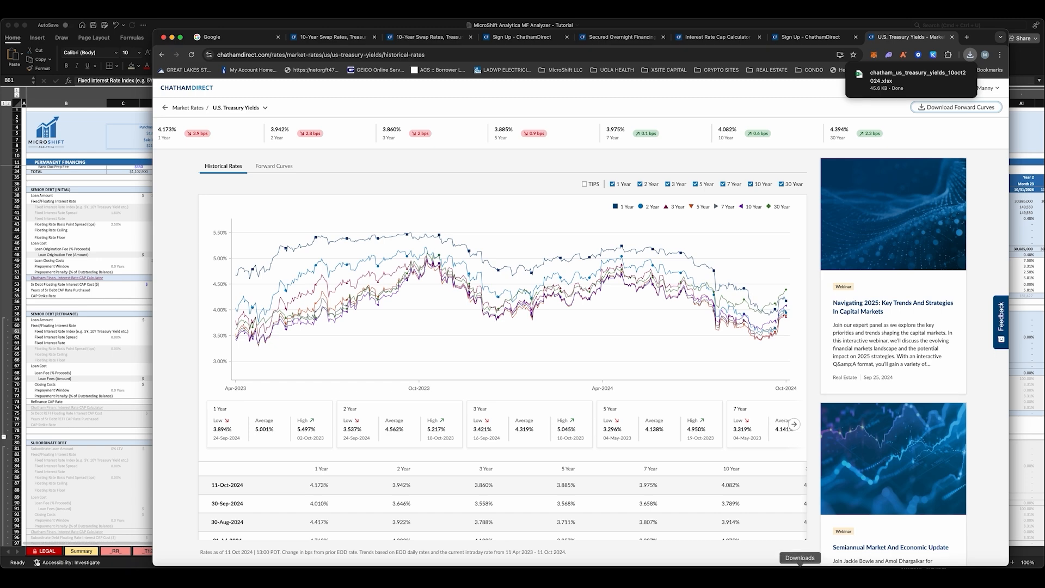
left_click(904, 82)
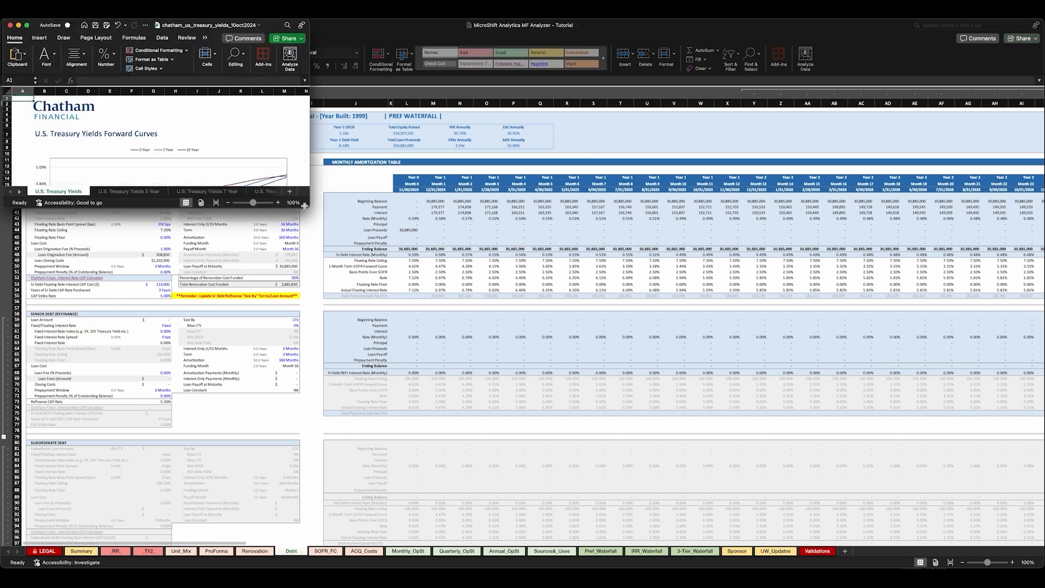
left_click_drag(309, 207, 700, 510)
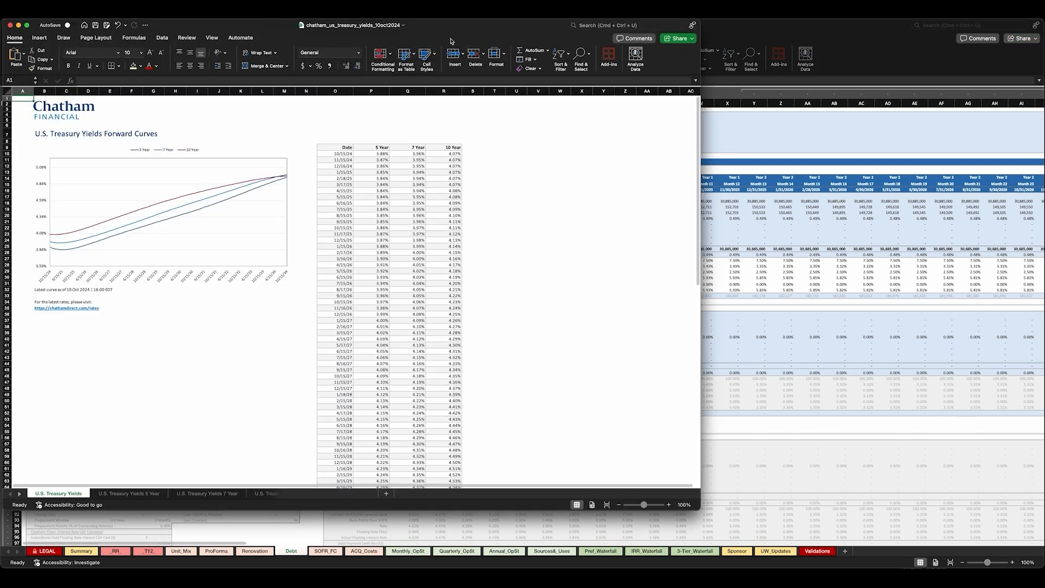
left_click_drag(438, 27, 472, 26)
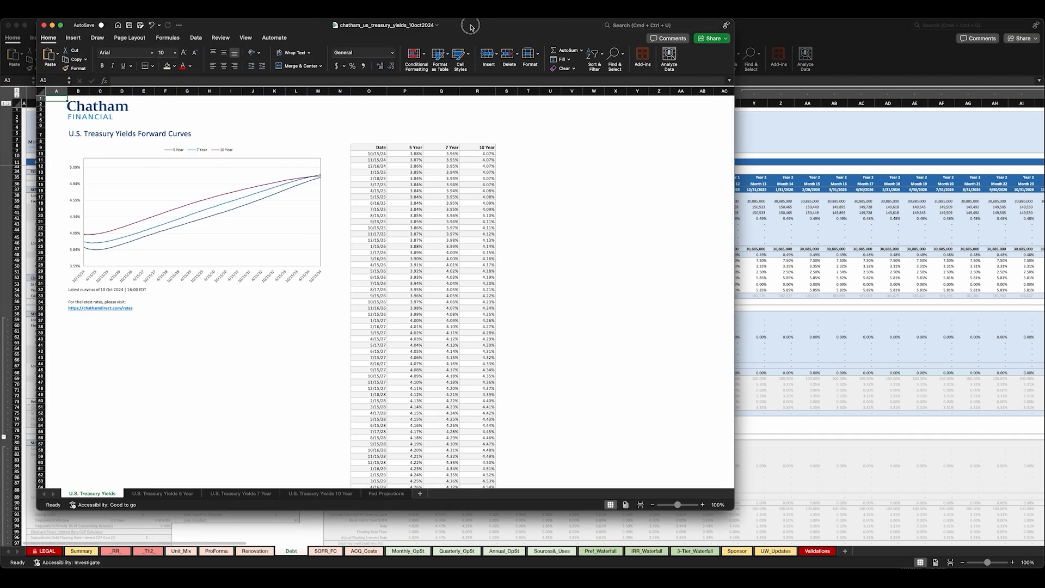
Examine the 5 Year Treasury forward yields from 10/15/24 through 11/15/27, and return to the analyzer's Debt sheet.
left_click(414, 147)
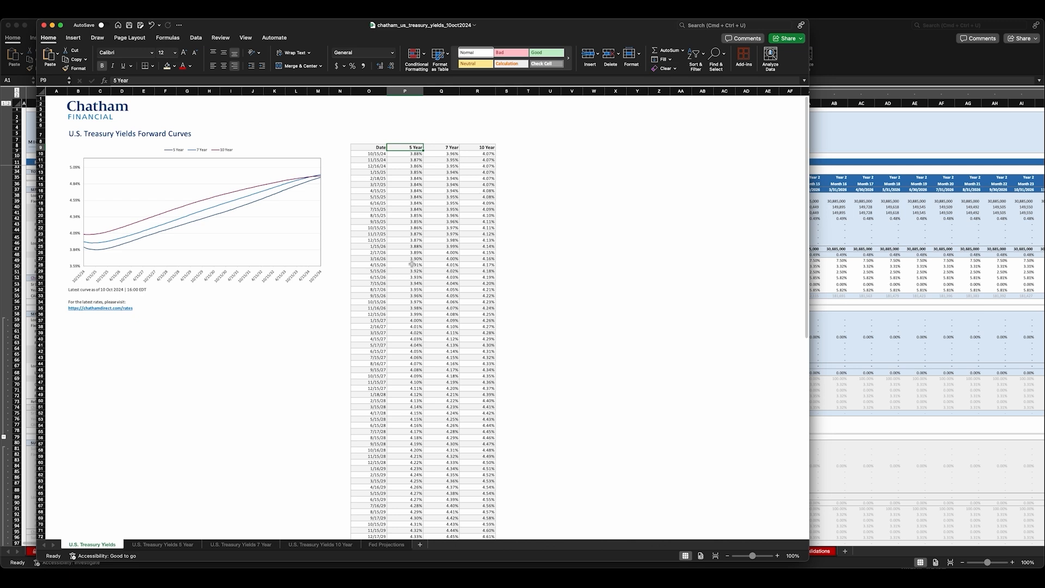
left_click(413, 154)
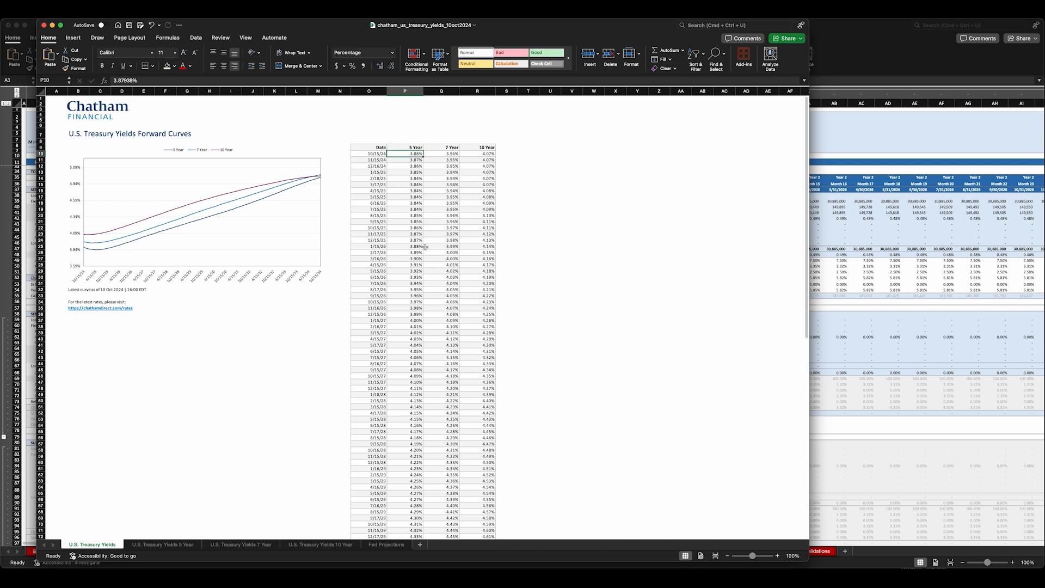
scroll(414, 302, "down", 3)
scroll(413, 304, "down", 5)
scroll(414, 322, "up", 2)
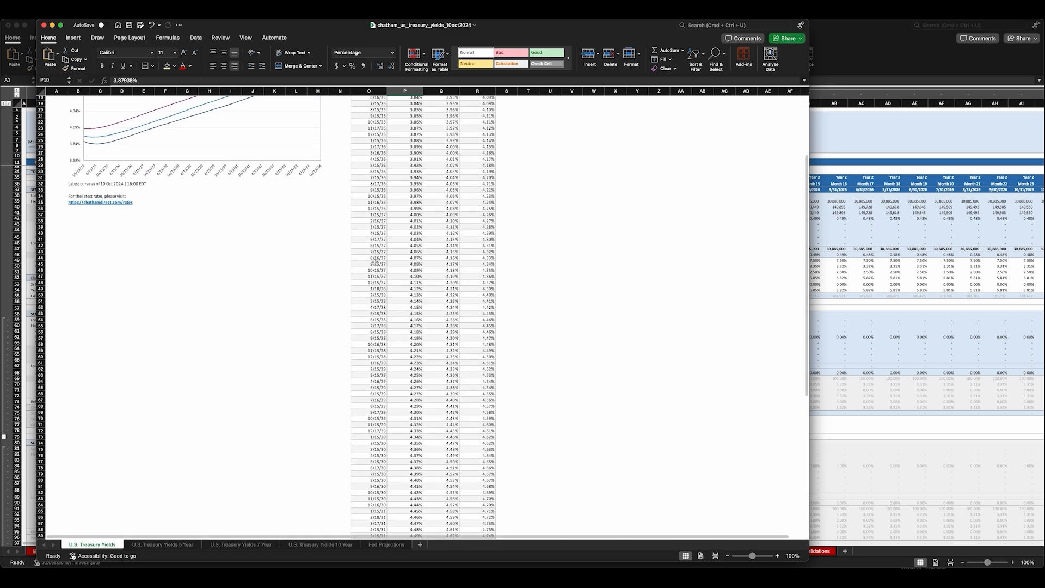
left_click(413, 276)
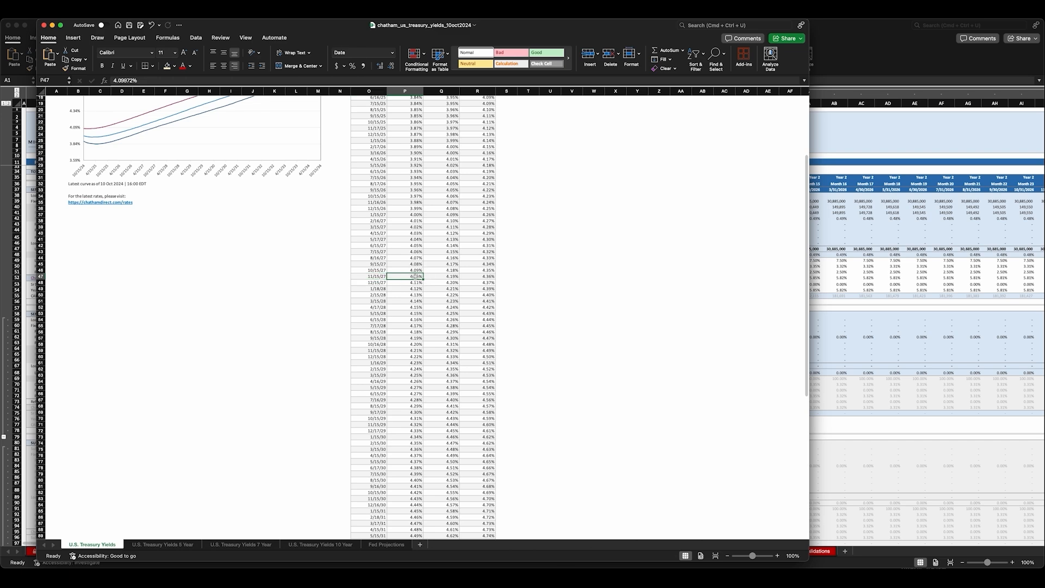
scroll(427, 276, "up", 5)
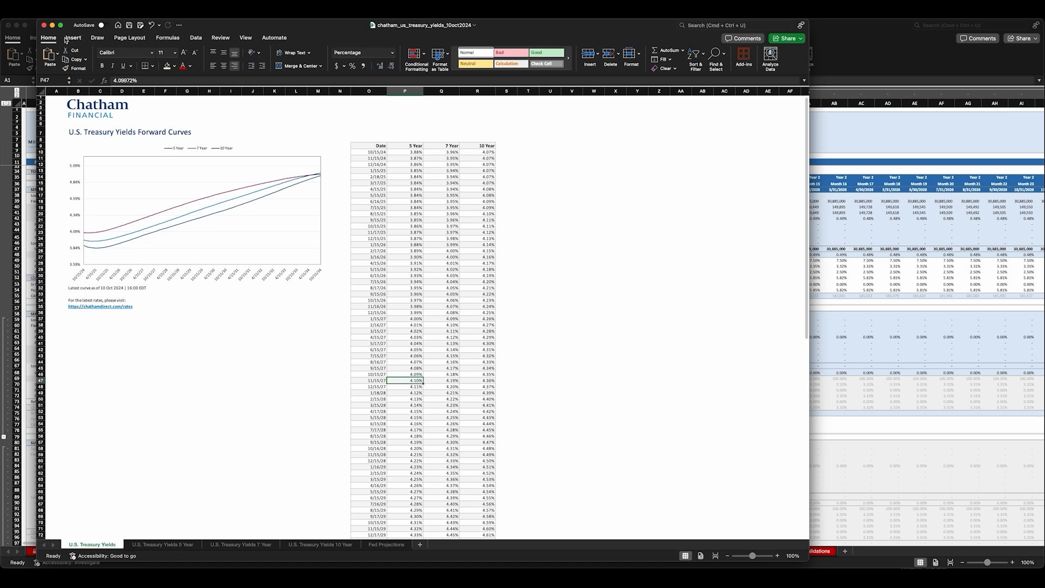
left_click(53, 25)
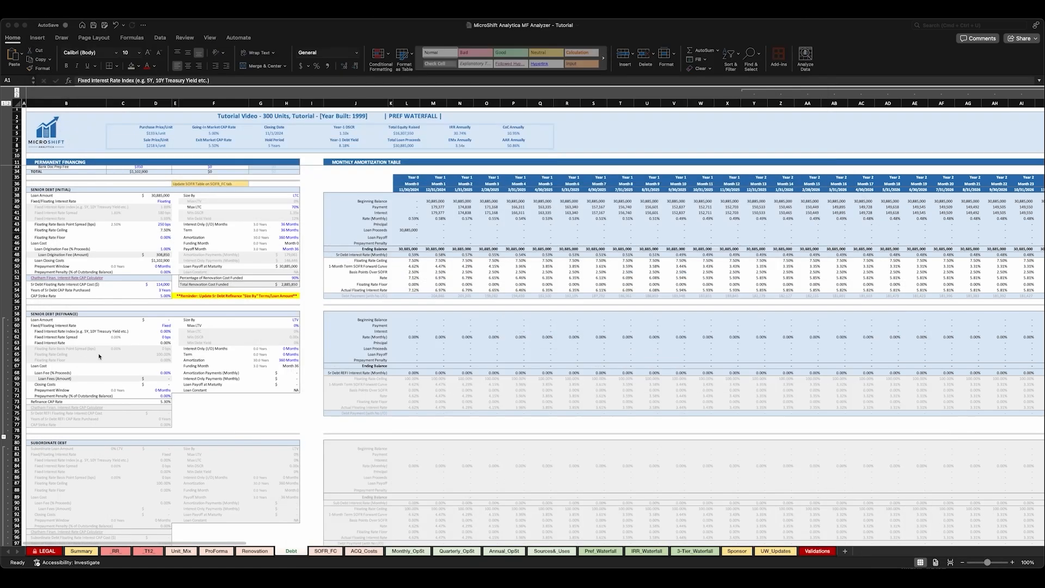
Set the refinance debt's Fixed Interest Rate Index to 4.50% and its Fixed Interest Rate Spread to 200 bps.
type("4")
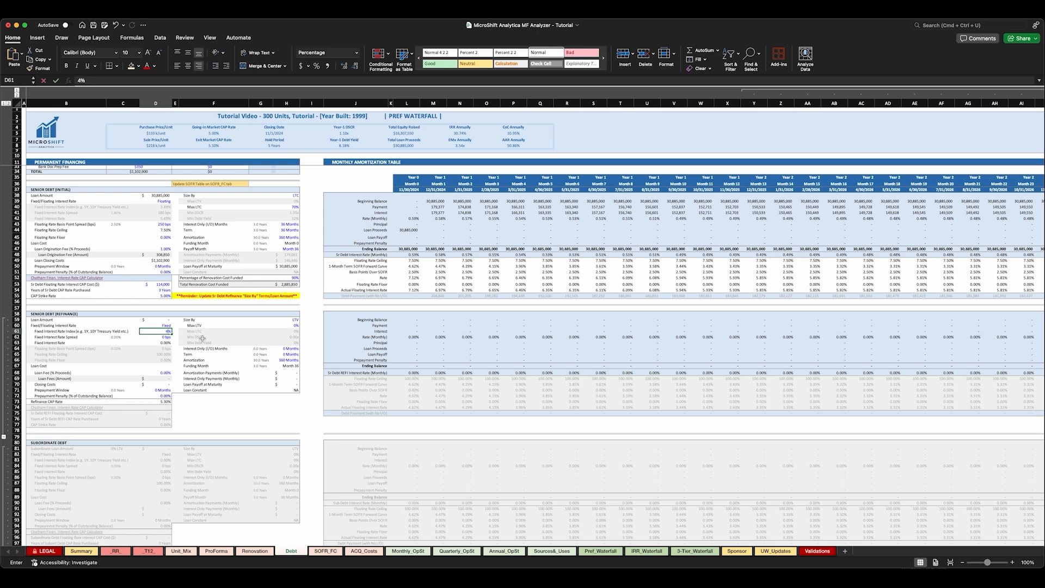
key("Return")
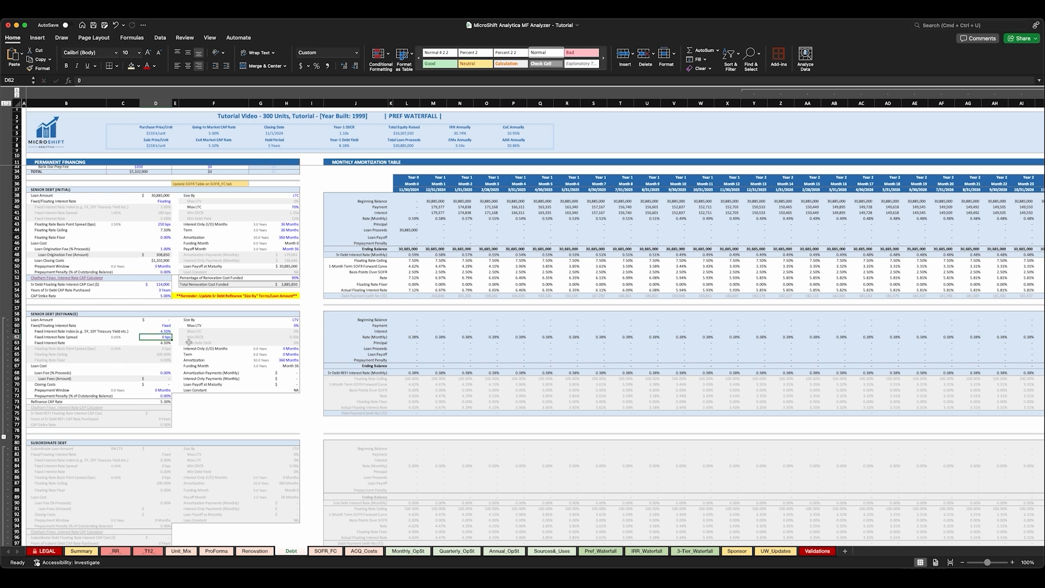
type("200")
key("Return")
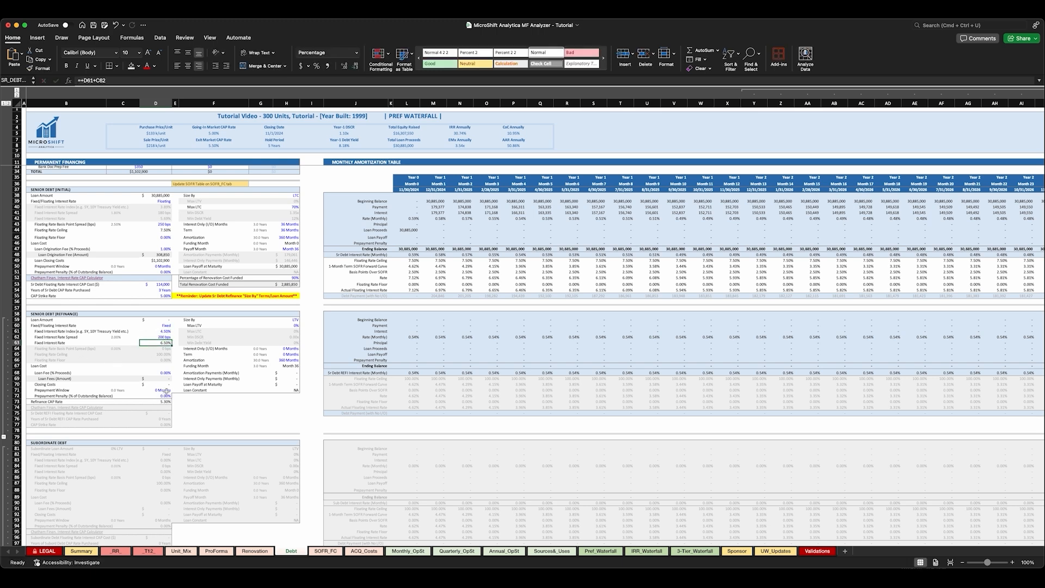
Set the refinance debt's Loan Fee to 1%, Prepayment Window to 6 months and Prepayment Penalty to 2% of outstanding balance.
left_click(165, 373)
type("1")
key("Return")
left_click(159, 390)
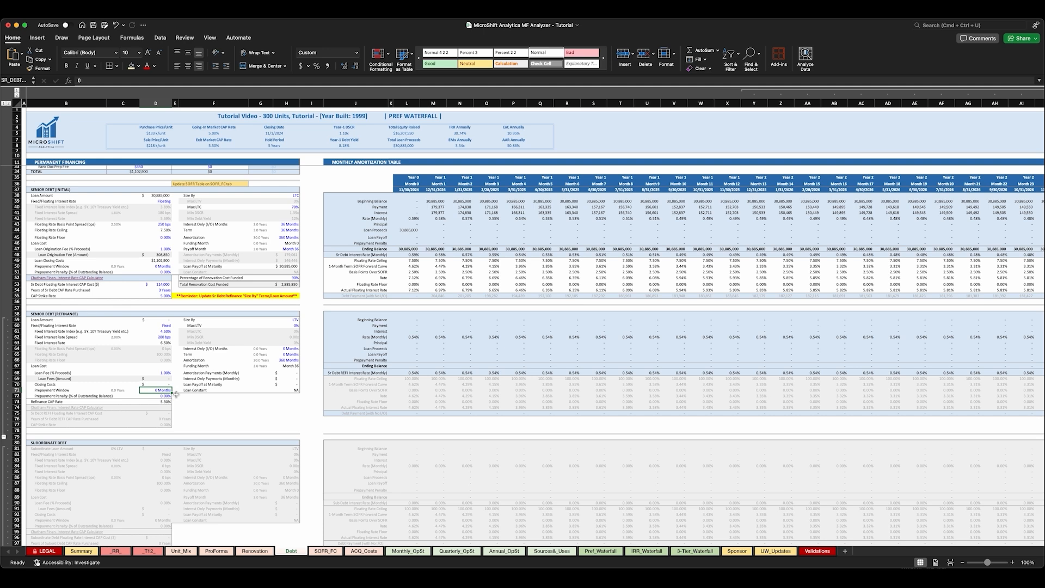
type("6")
key("Return")
type("2")
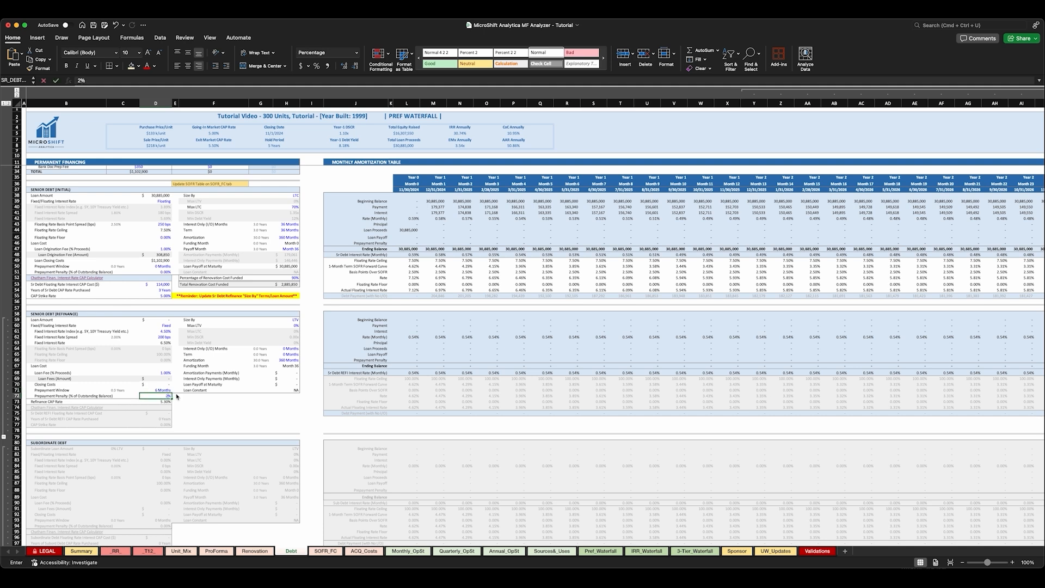
key("Return")
Size the refinance debt by DSCR and set its Min DSCR to 1.35.
left_click(293, 320)
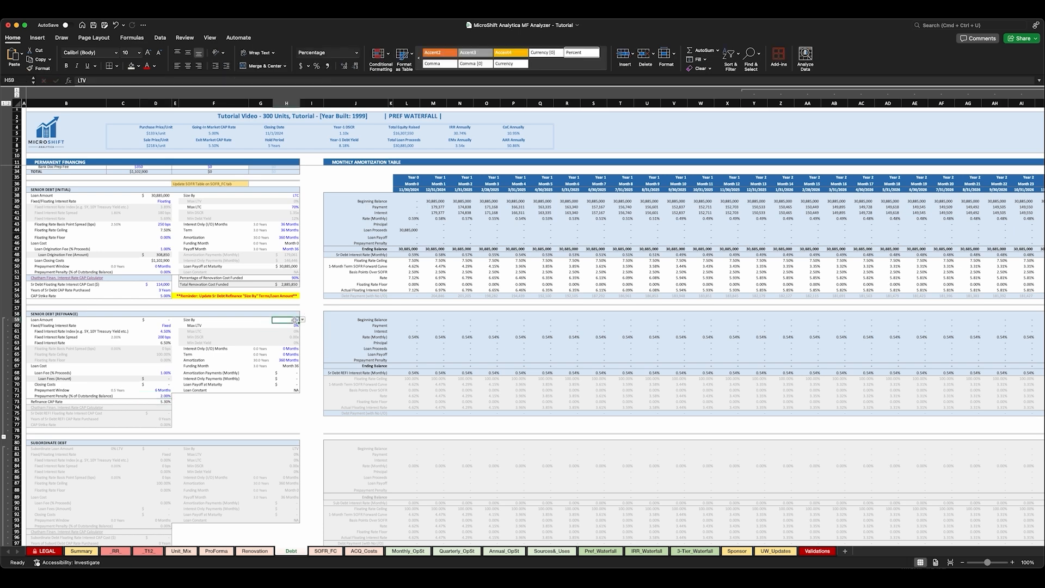
left_click(302, 320)
left_click(285, 335)
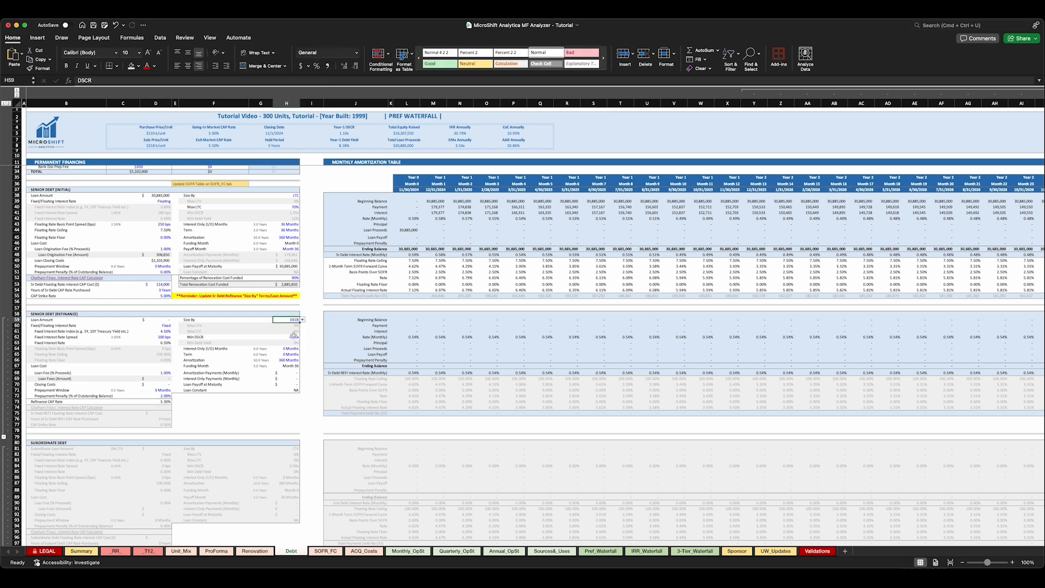
left_click(293, 337)
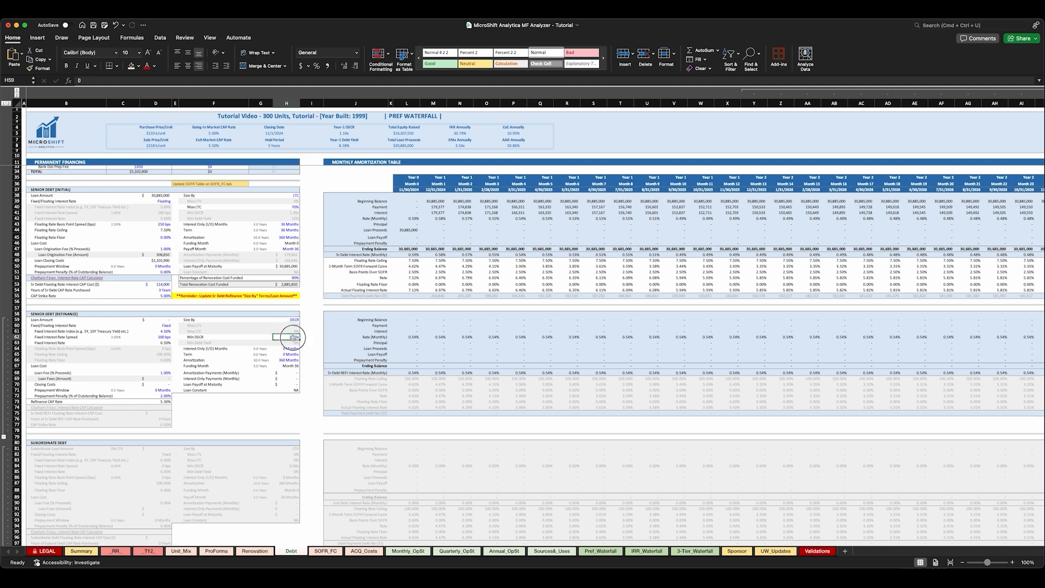
type("1.35")
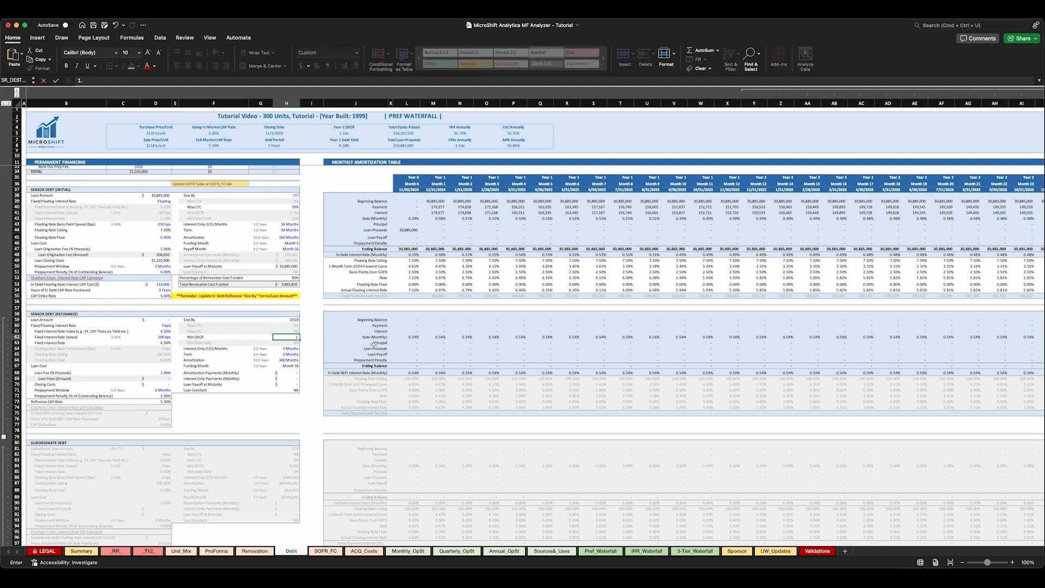
key("BackSpace")
key("BackSpace")
key("BackSpace")
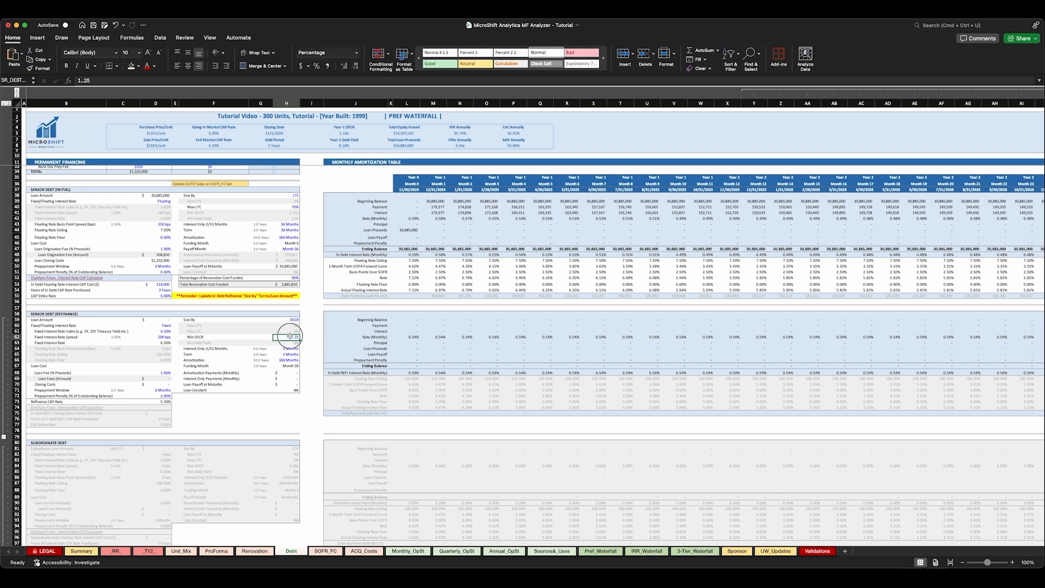
key("Return")
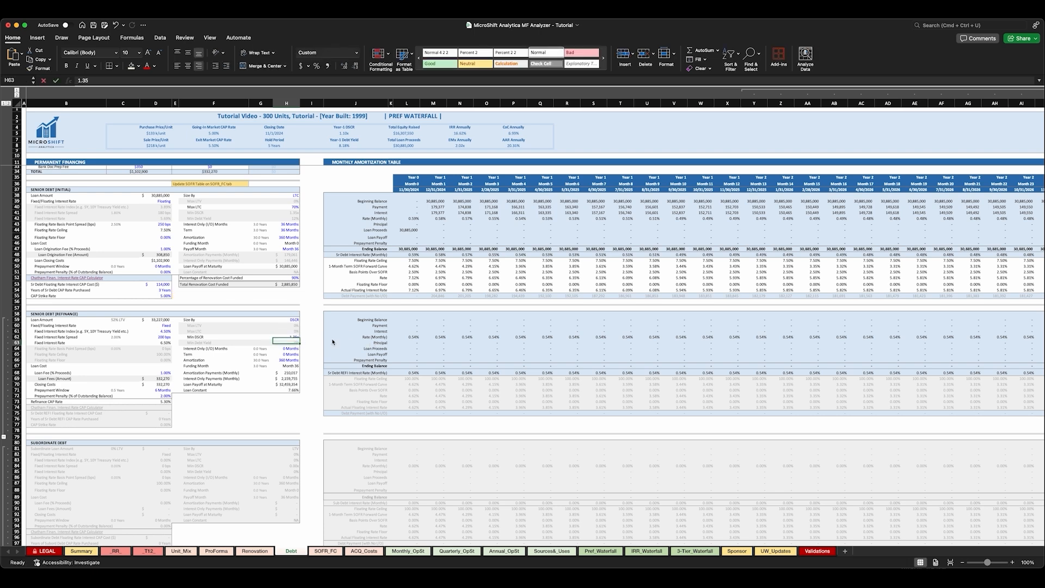
Set the refinance debt's Interest Only period to 12 months and its Term to 5 months.
left_click(289, 349)
type("12")
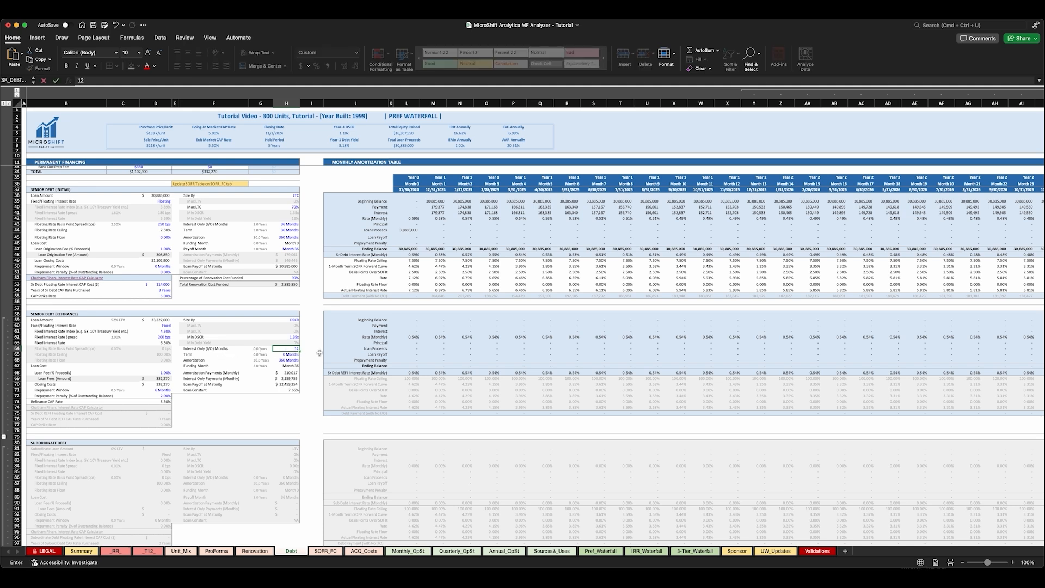
key("Return")
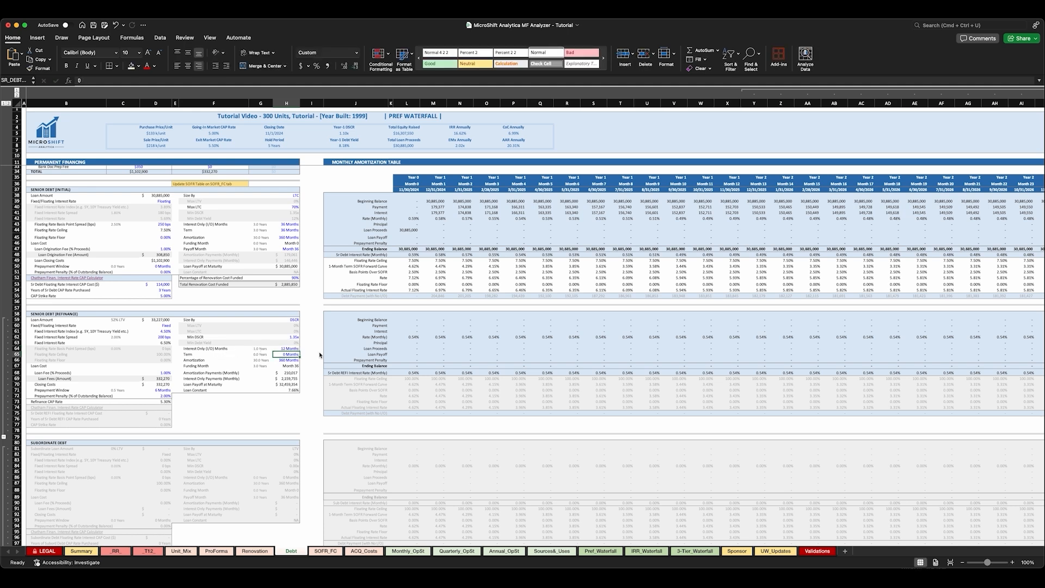
type("5")
key("Return")
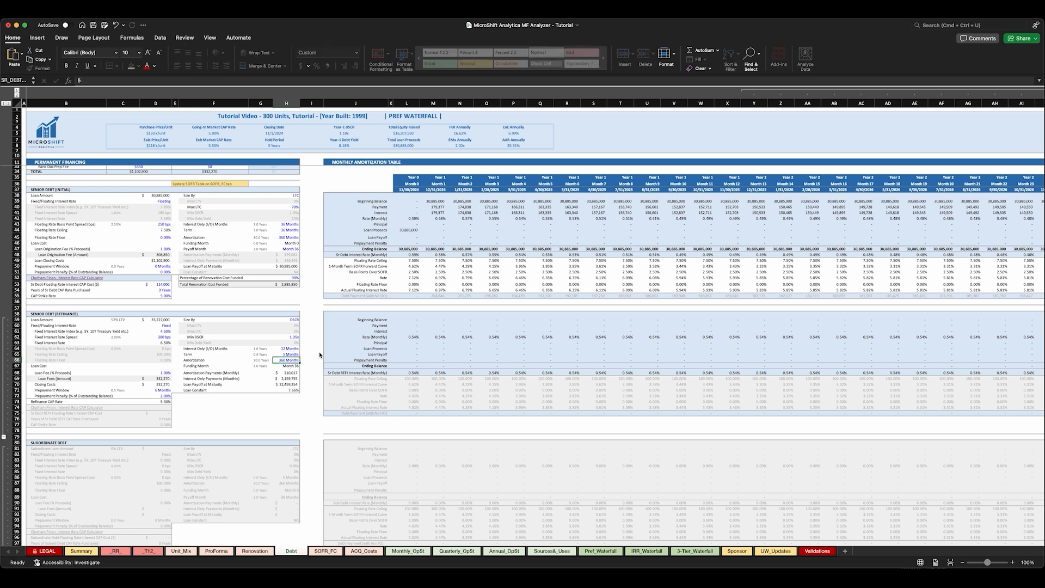
Examine the refinance debt's Funding Month and the Annual Amortization Table's interest rates for the initial and refinance debt.
left_click_drag(193, 366, 291, 367)
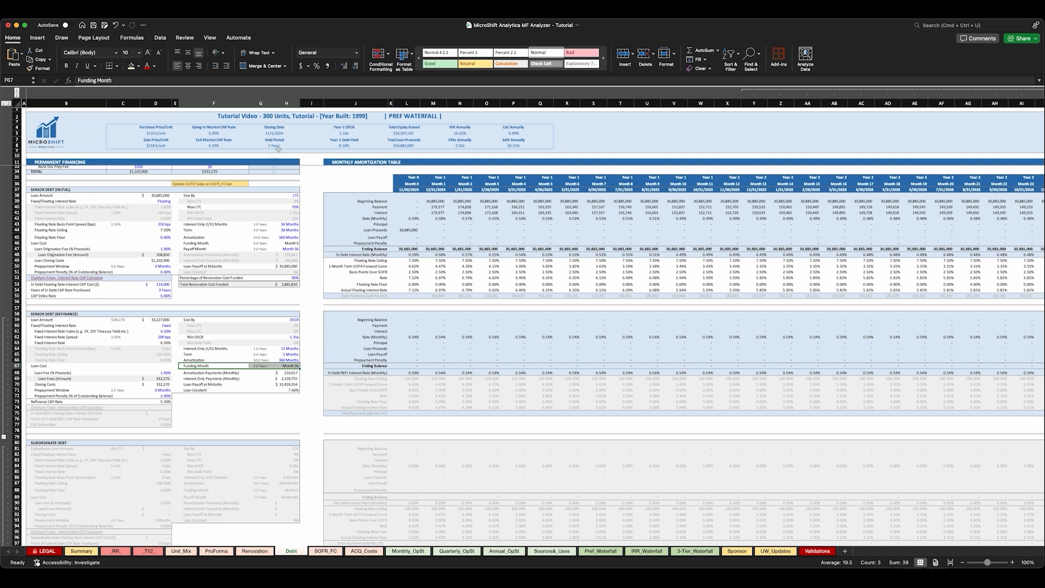
left_click(288, 308)
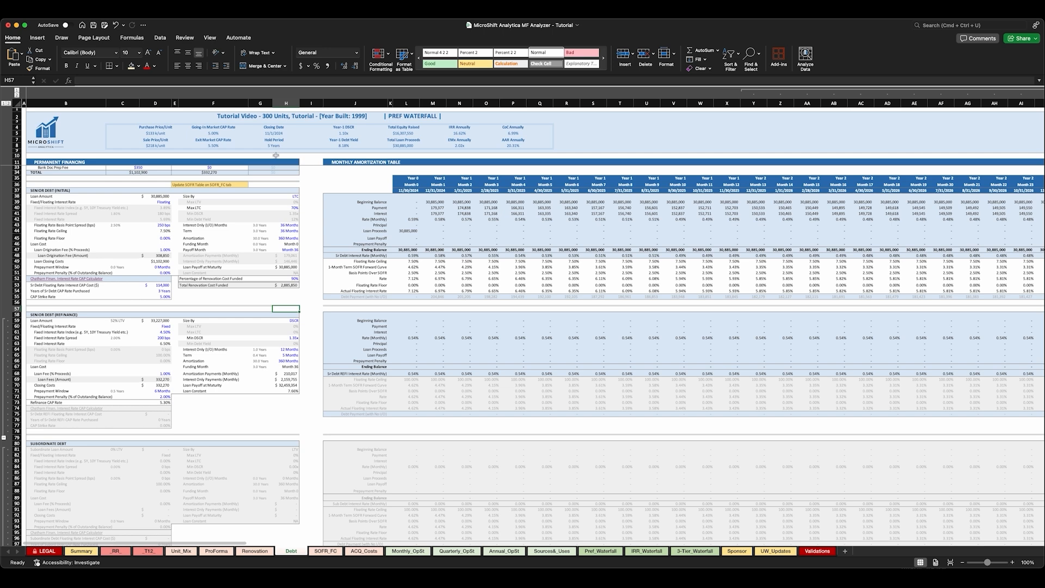
scroll(270, 190, "up", 5)
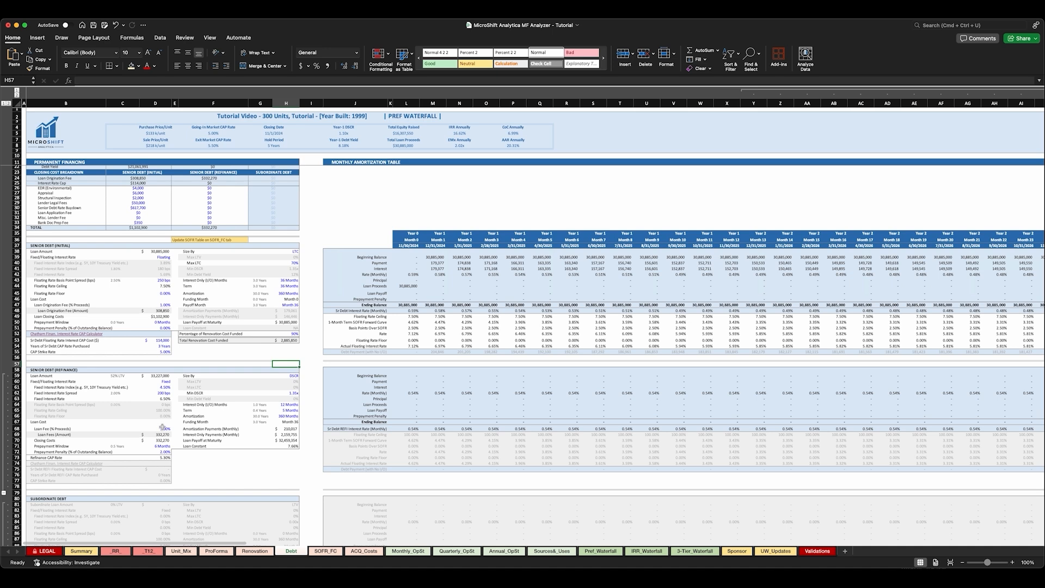
scroll(627, 393, "right", 20)
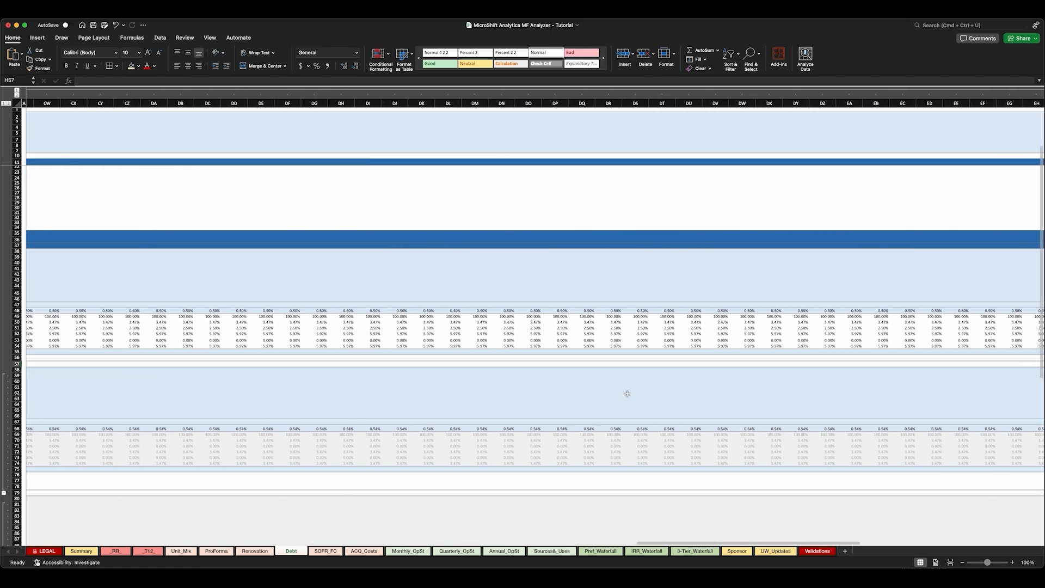
scroll(627, 393, "right", 8)
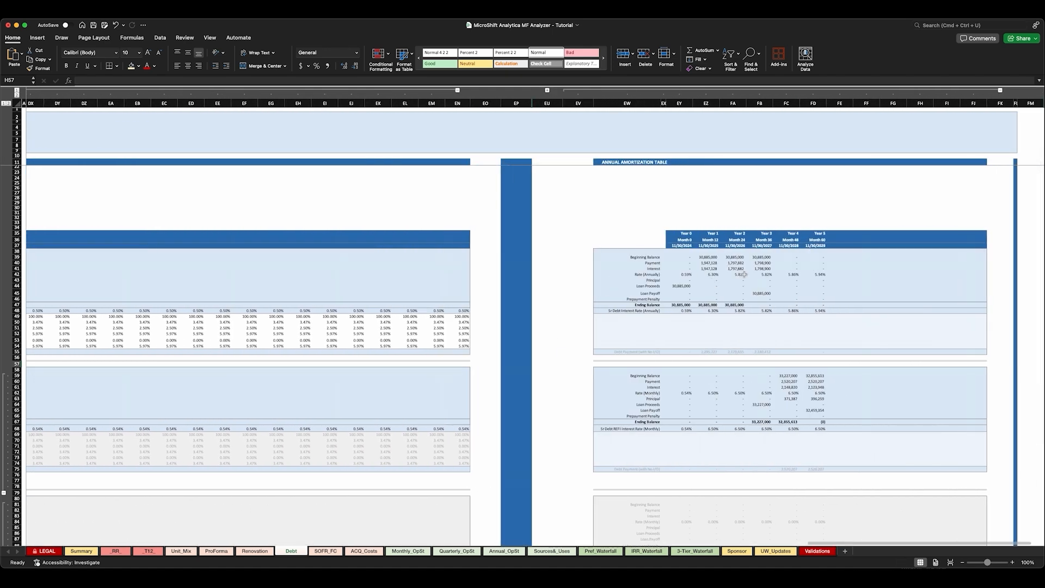
left_click_drag(711, 274, 764, 276)
left_click(737, 284)
left_click(786, 275)
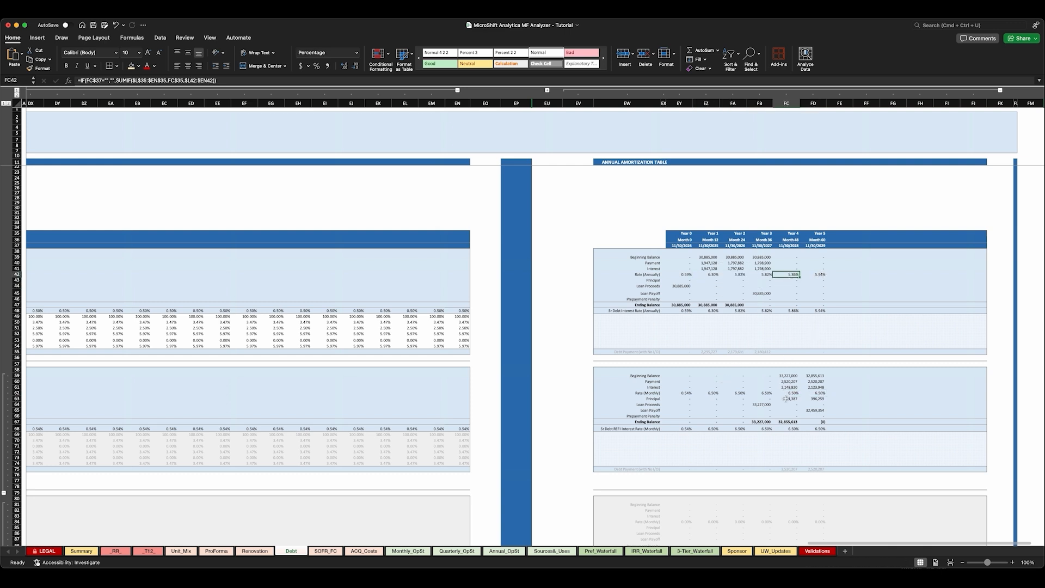
left_click_drag(790, 394, 818, 393)
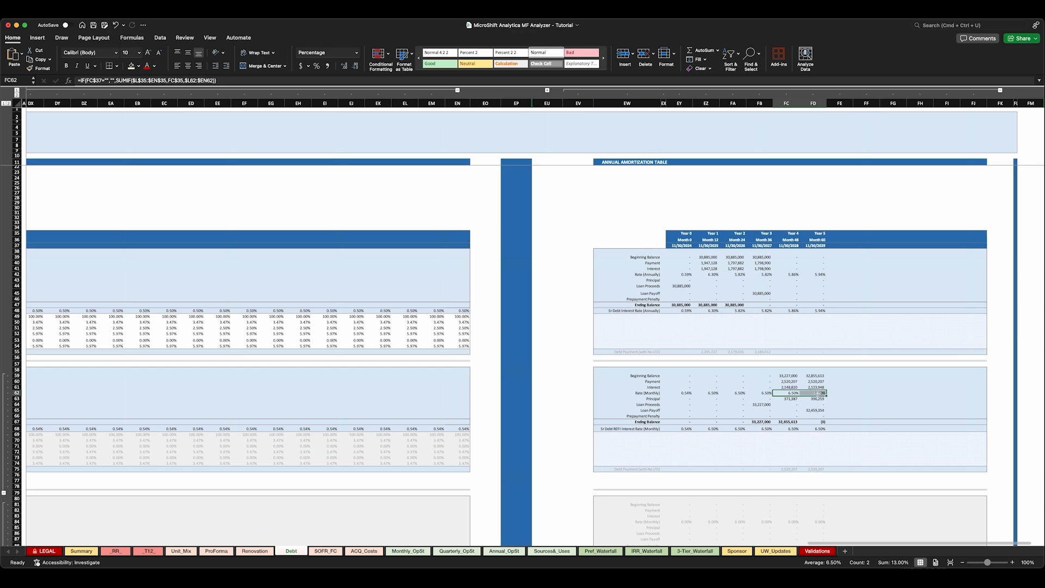
scroll(822, 393, "left", 20)
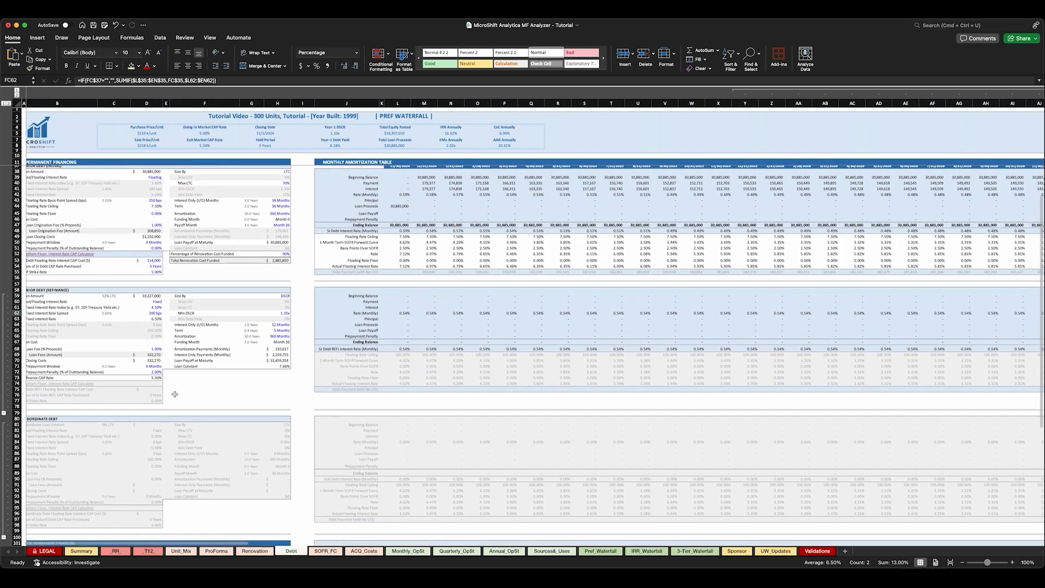
Set the Add Subordinate Loan? option to YES.
left_click(176, 393)
scroll(253, 176, "up", 8)
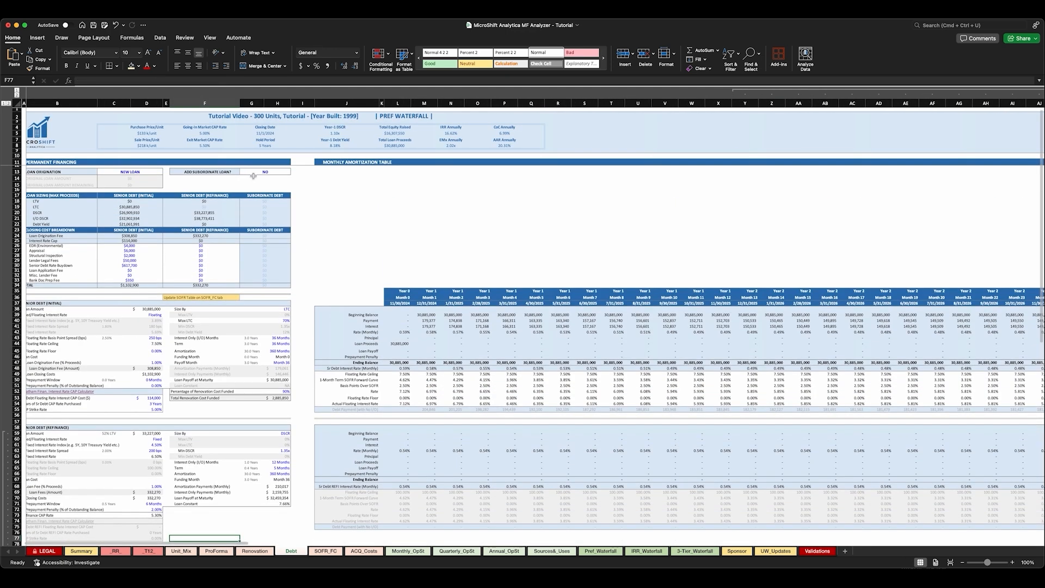
left_click(263, 172)
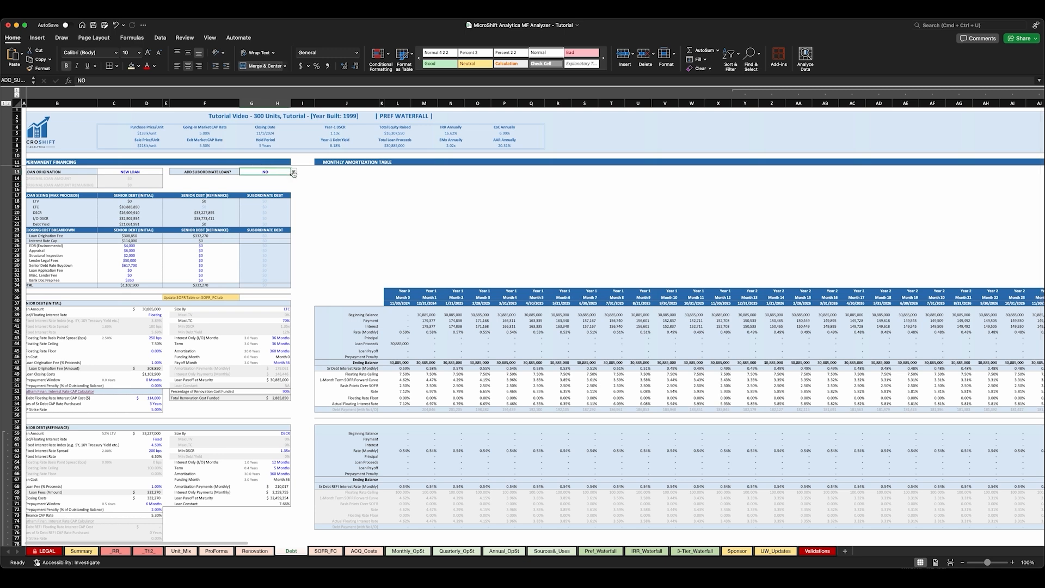
scroll(222, 248, "down", 8)
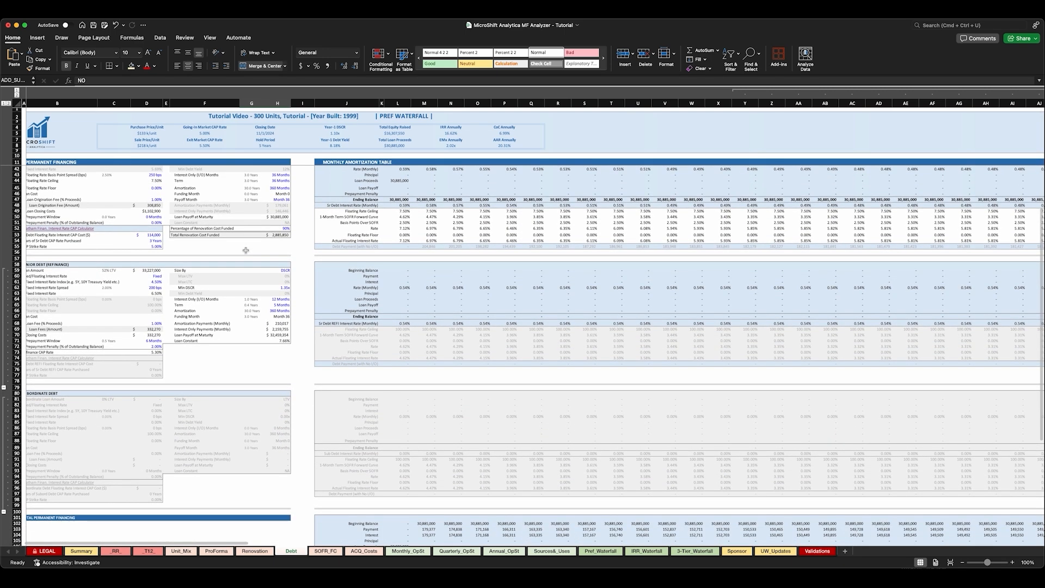
scroll(246, 249, "up", 8)
left_click(293, 173)
left_click(249, 181)
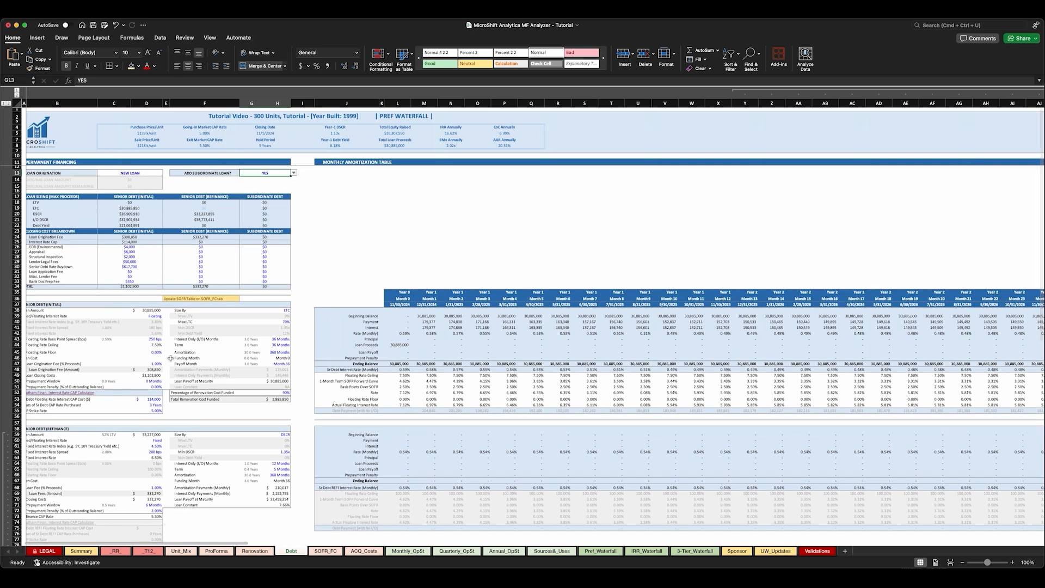
Set the subordinate debt's Fixed Interest Rate Index to 5% and its Fixed Interest Rate Spread to 200 bps.
scroll(170, 358, "down", 16)
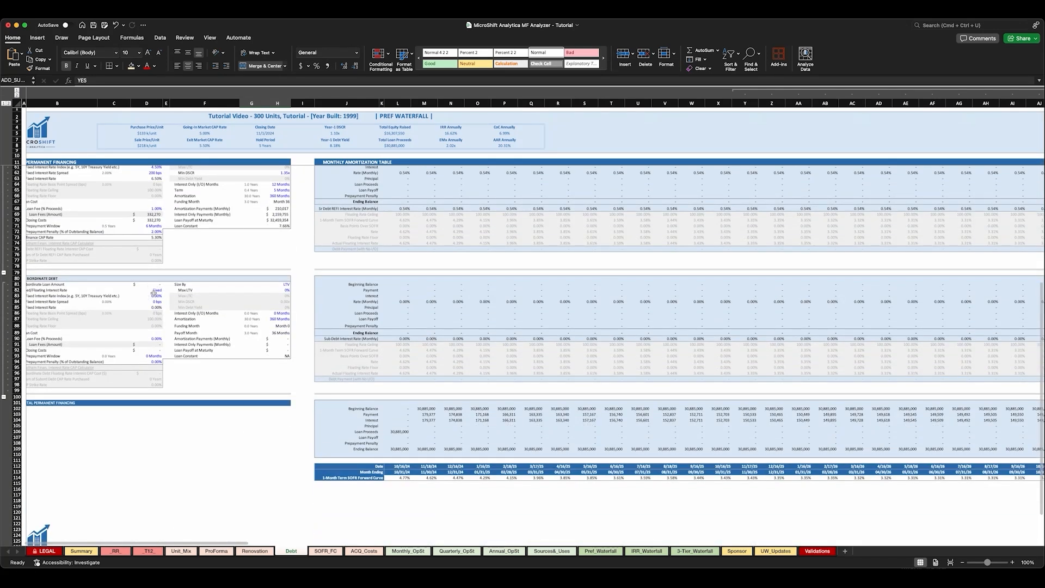
left_click(150, 295)
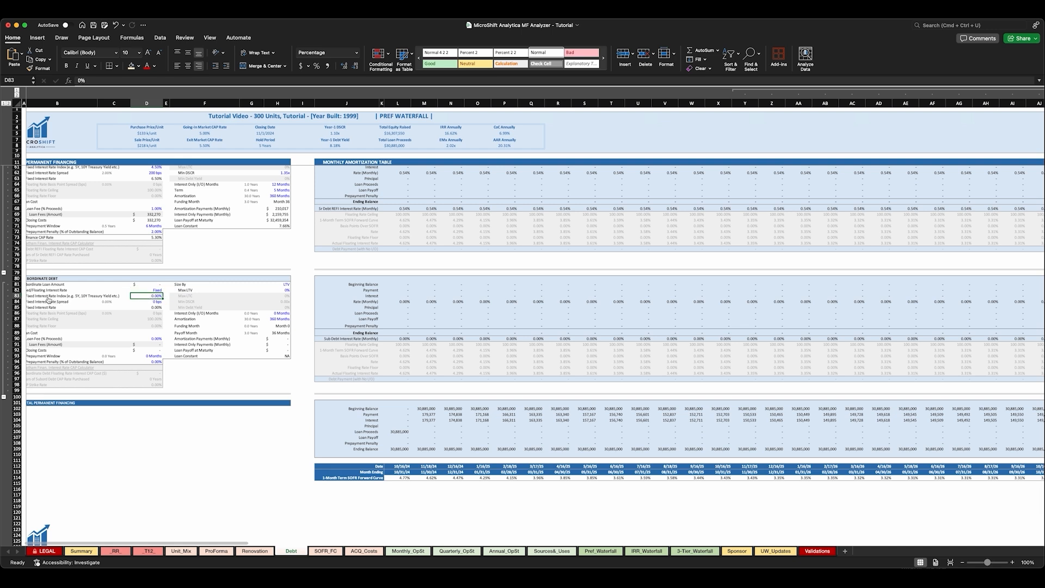
scroll(70, 301, "left", 1)
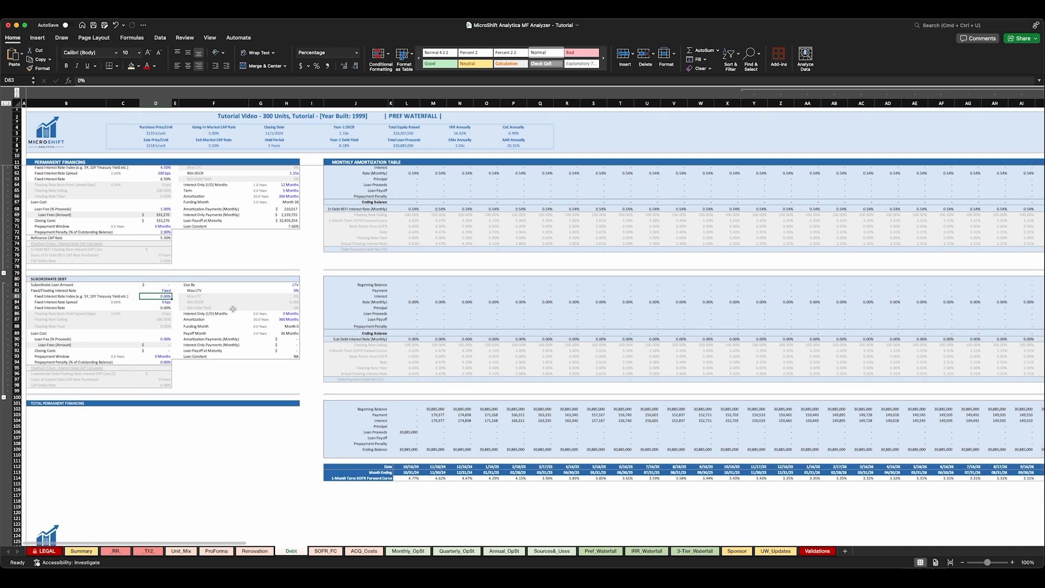
type("5")
key("Return")
type("200")
key("Return")
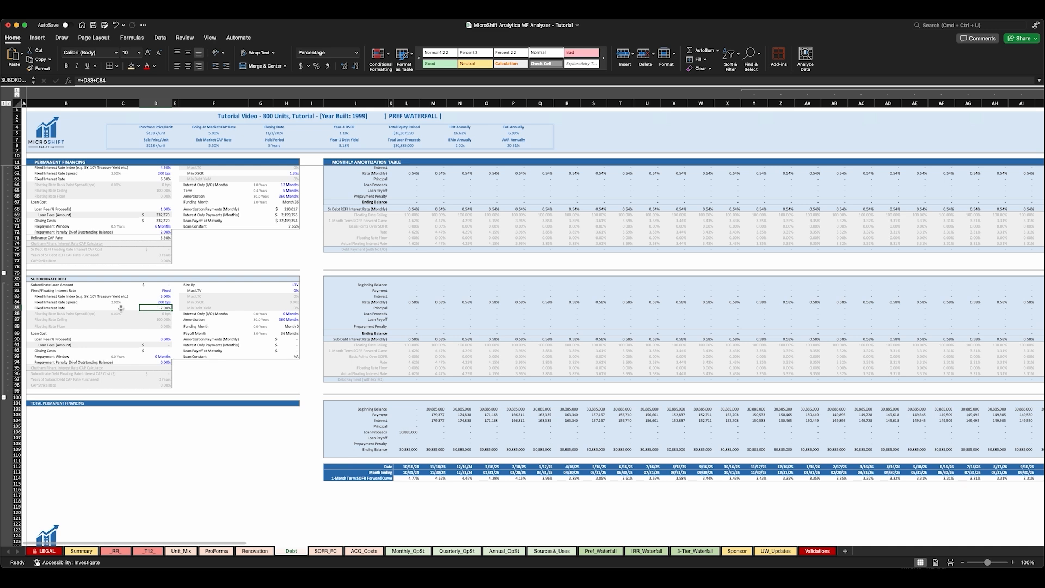
Set the subordinate debt's Loan Fee to 1%, Prepayment Window to 6 months and Prepayment Penalty to 3% of outstanding balance.
left_click(163, 340)
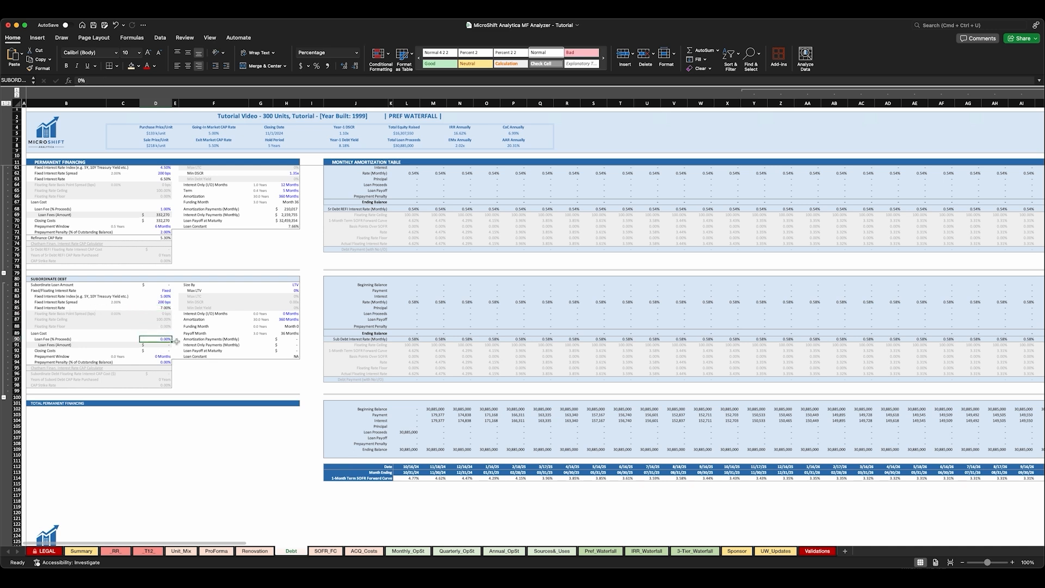
type("1")
key("Return")
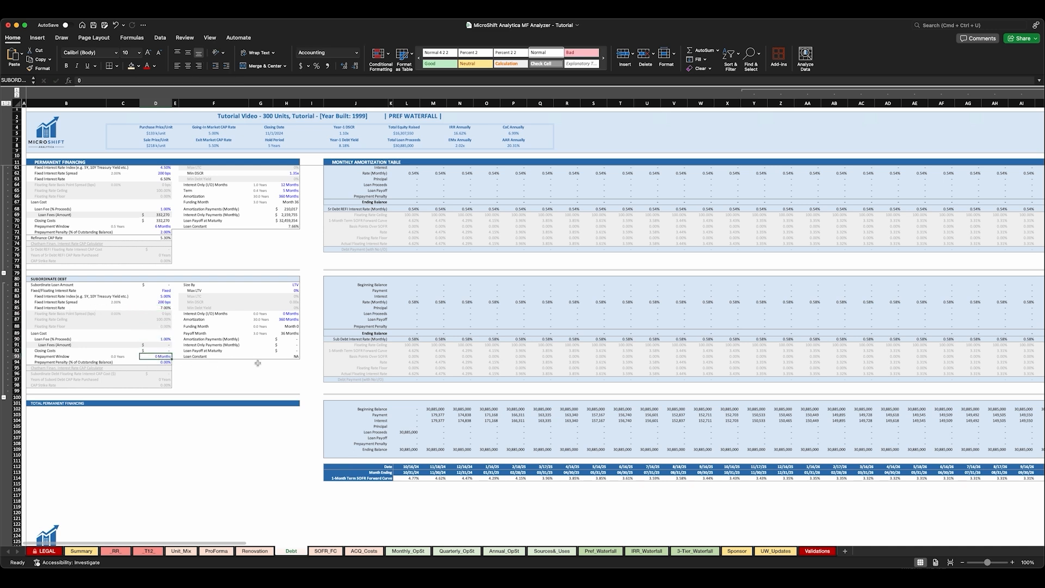
type("6")
key("Return")
type("3")
key("Return")
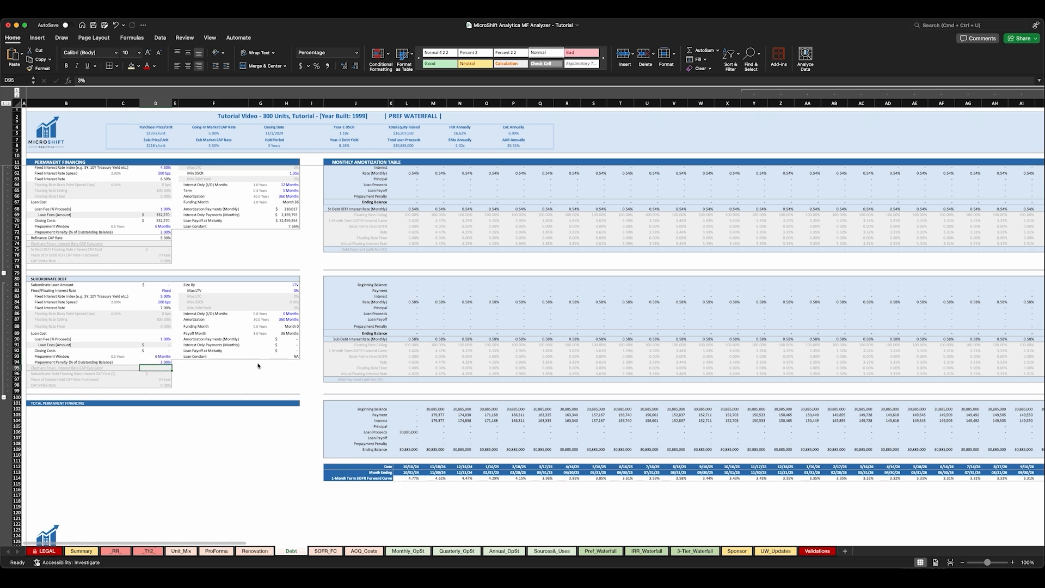
Set the subordinate debt's Size By option to LTC.
scroll(315, 303, "up", 1)
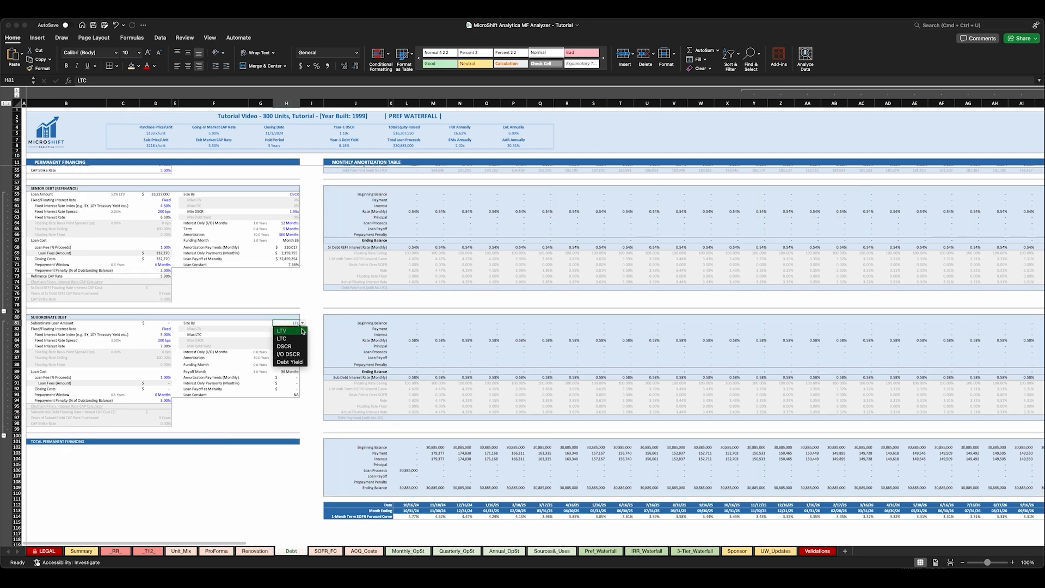
left_click(298, 329)
left_click(312, 324)
left_click(294, 323)
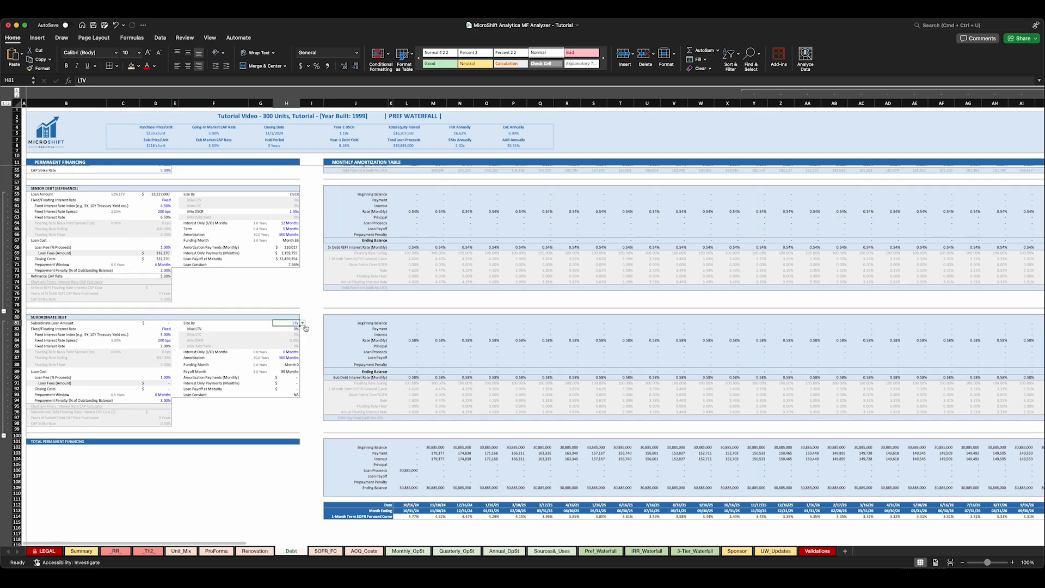
left_click(302, 324)
left_click(297, 339)
Set the subordinate debt's Max LTC to 85%.
scroll(298, 340, "up", 10)
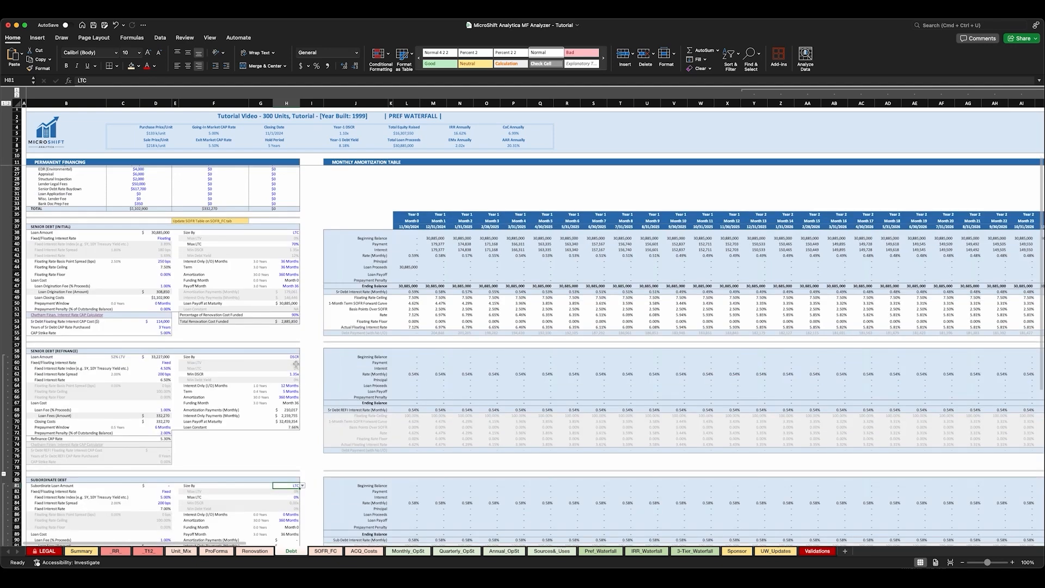
scroll(299, 442, "down", 3)
left_click(294, 454)
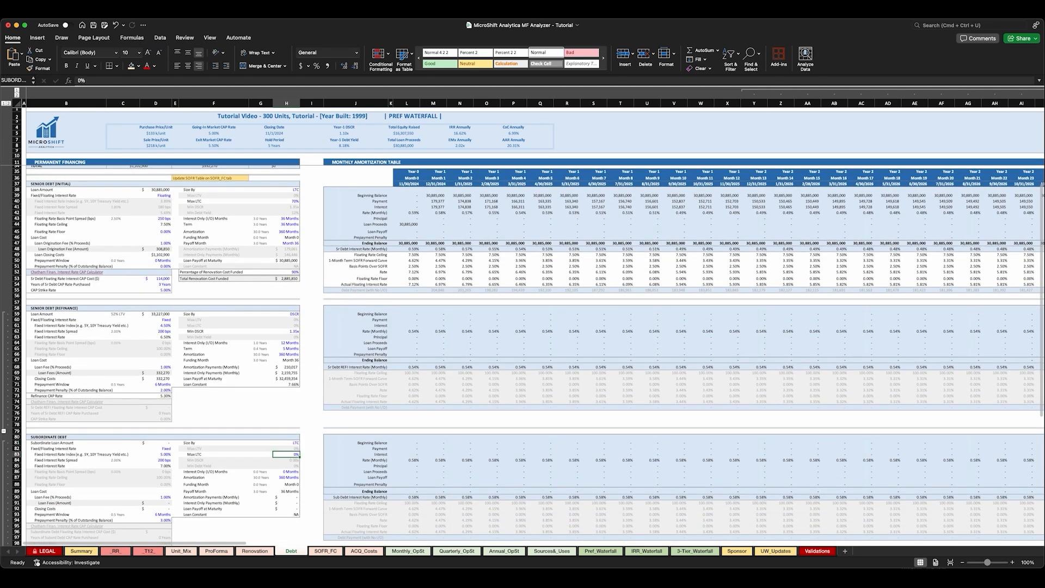
scroll(343, 413, "down", 5)
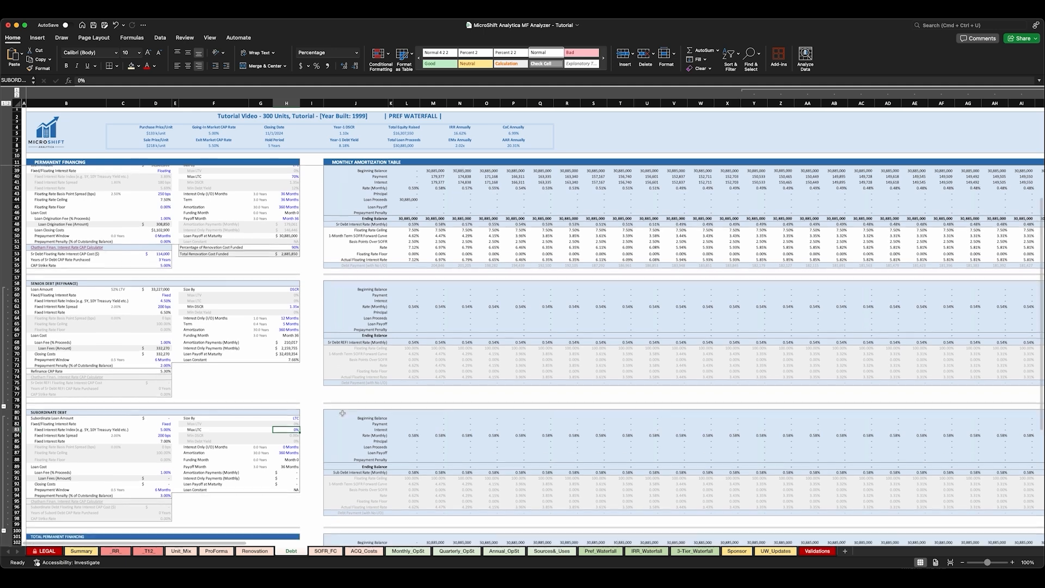
type("85")
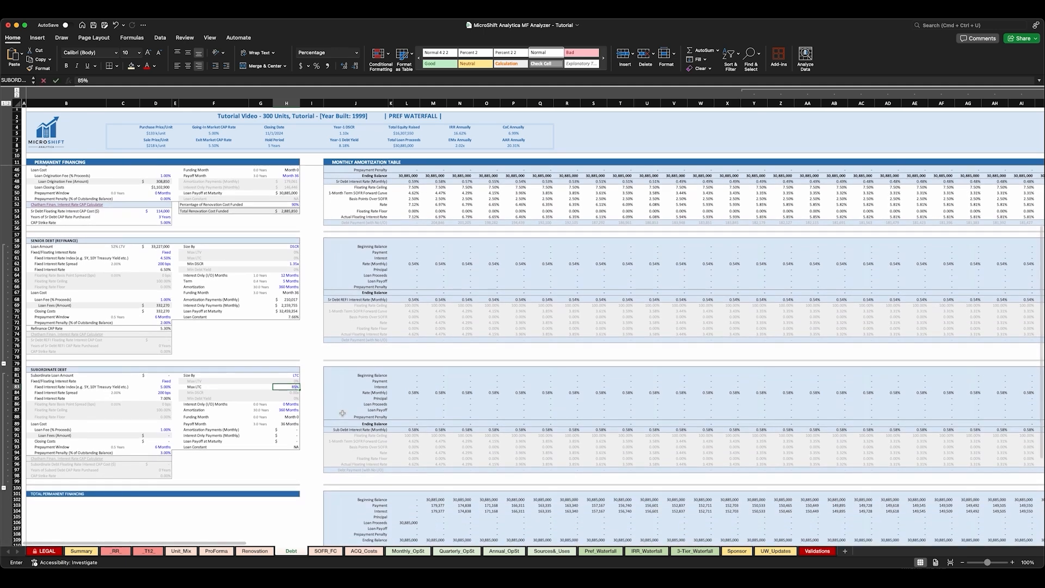
key("Return")
key("Up")
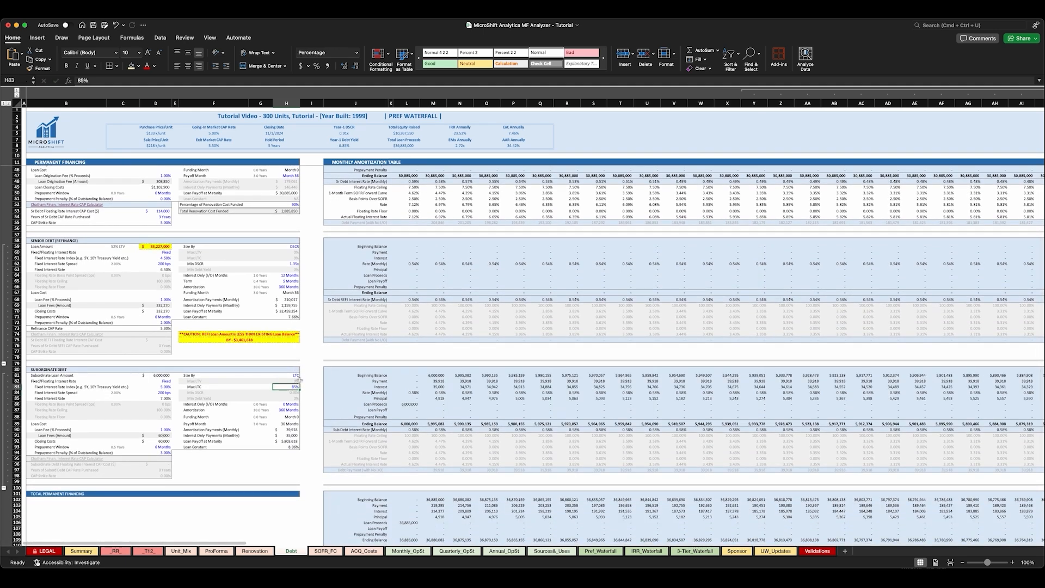
Review the initial, refinance and subordinate loan amounts together with the caution note under the refinance debt.
left_click(293, 375)
left_click(294, 387)
scroll(283, 337, "up", 8)
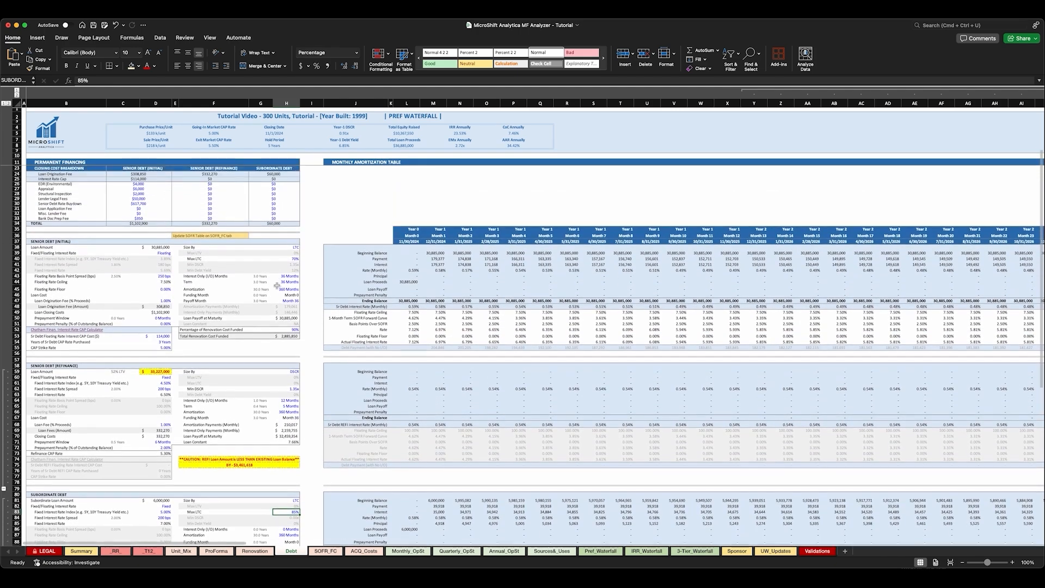
scroll(277, 286, "up", 2)
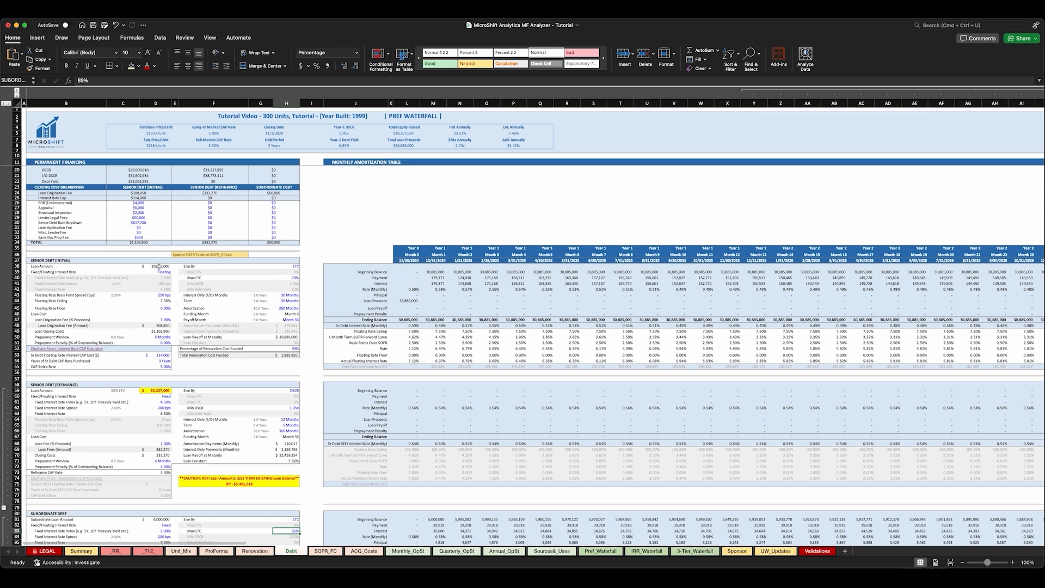
scroll(257, 334, "down", 15)
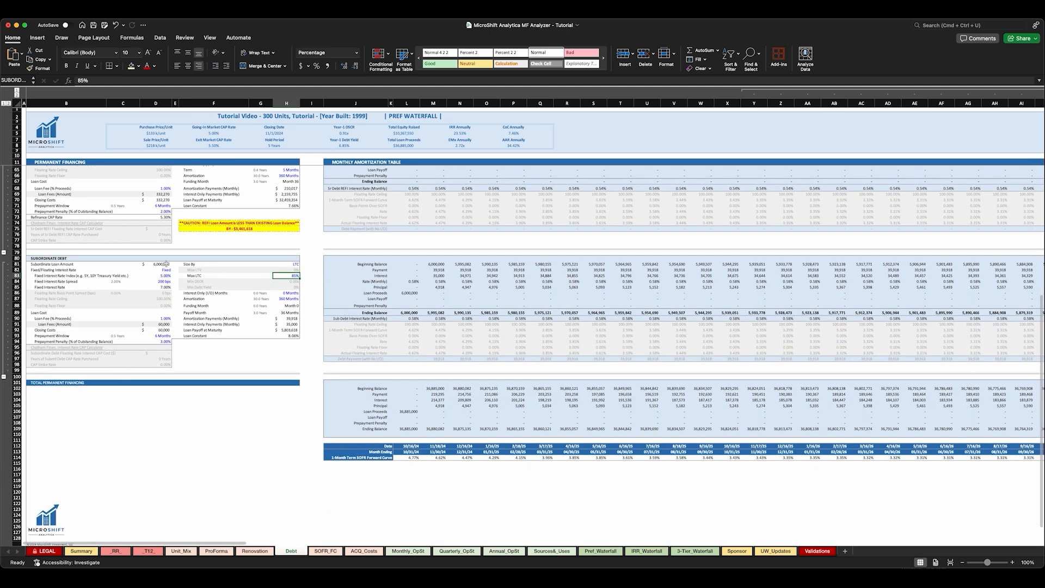
scroll(269, 278, "up", 2)
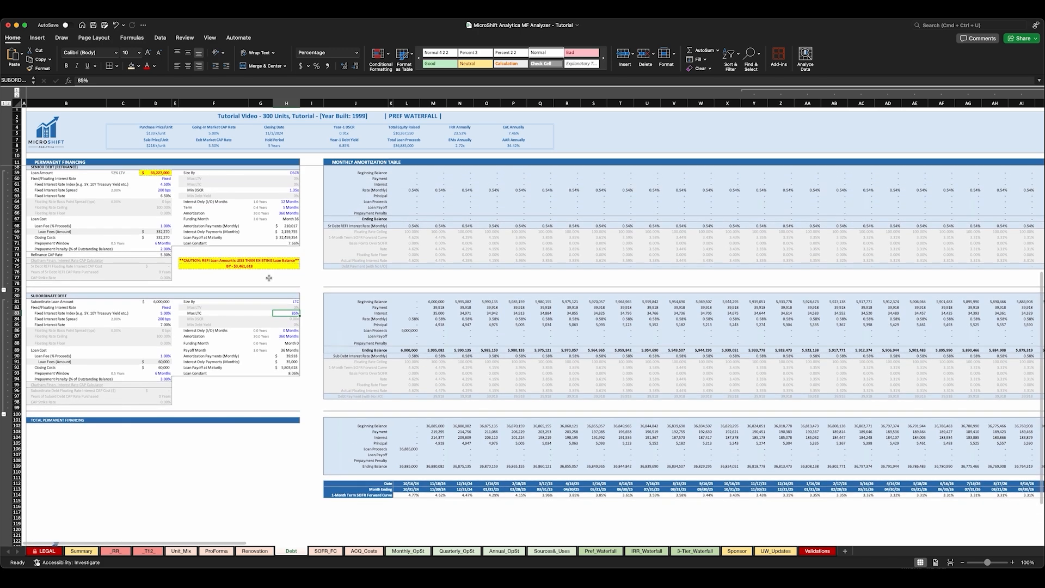
left_click(311, 278)
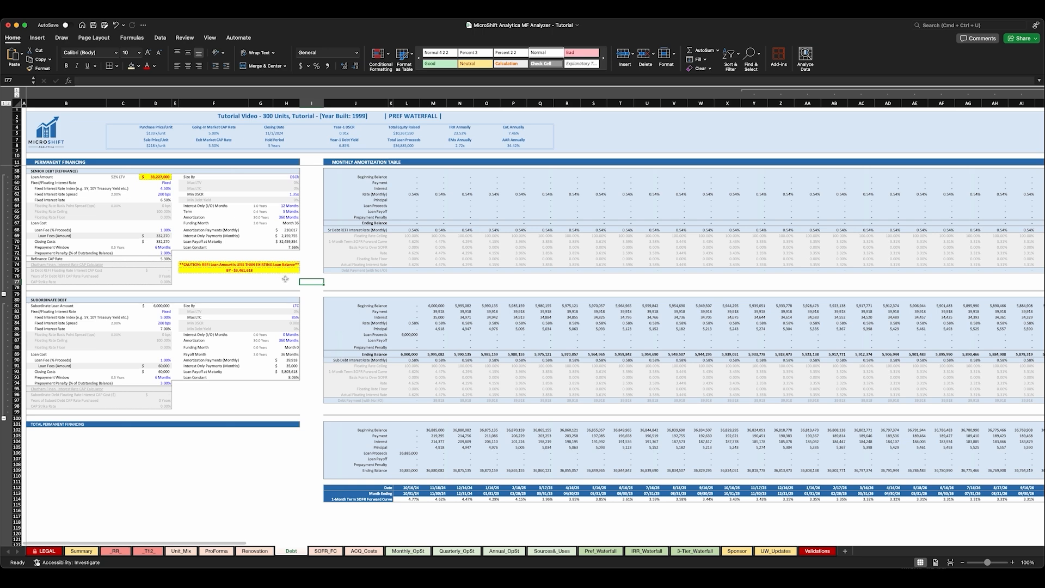
scroll(271, 277, "up", 6)
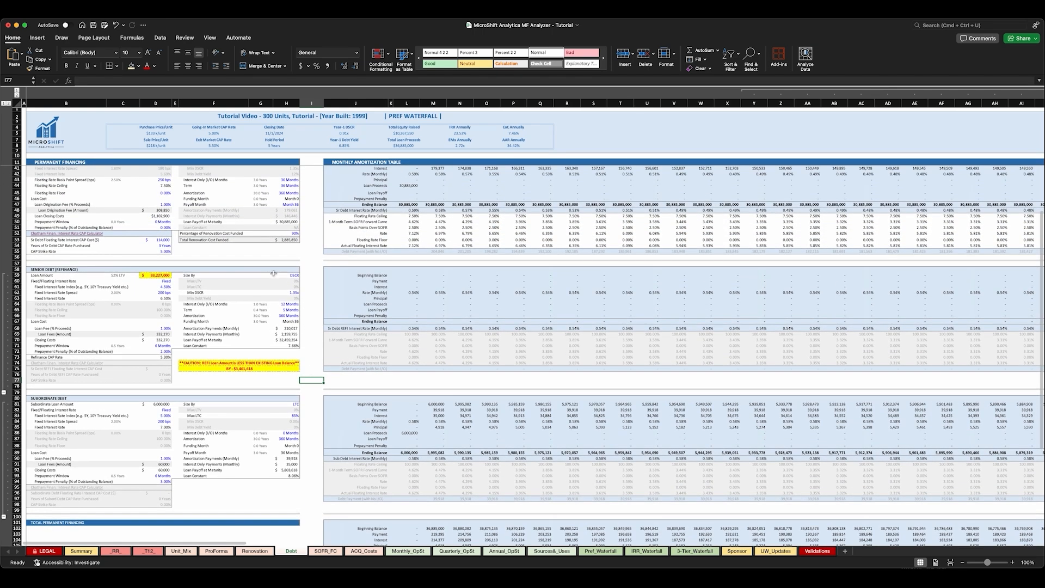
Set the subordinate debt's Max LTC to 75% and check the loan amounts against each other.
scroll(311, 370, "down", 2)
left_click(287, 374)
type("75")
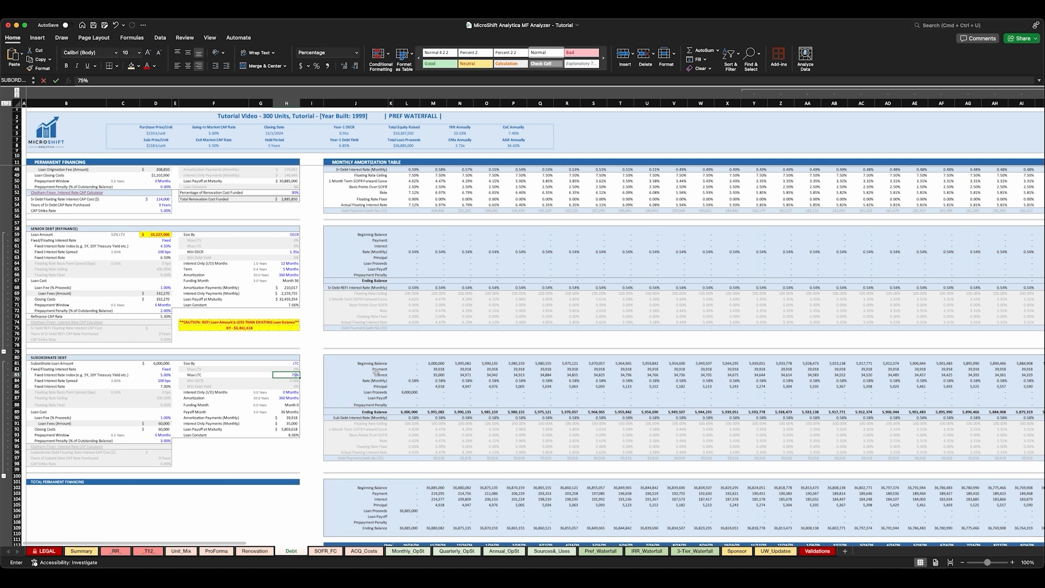
key("Return")
left_click(287, 375)
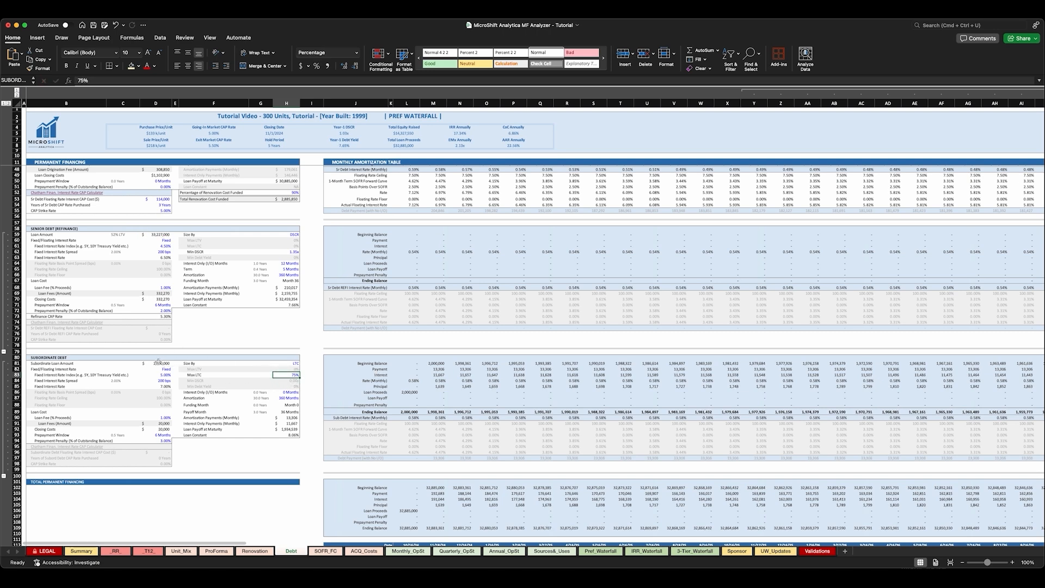
scroll(275, 319, "up", 5)
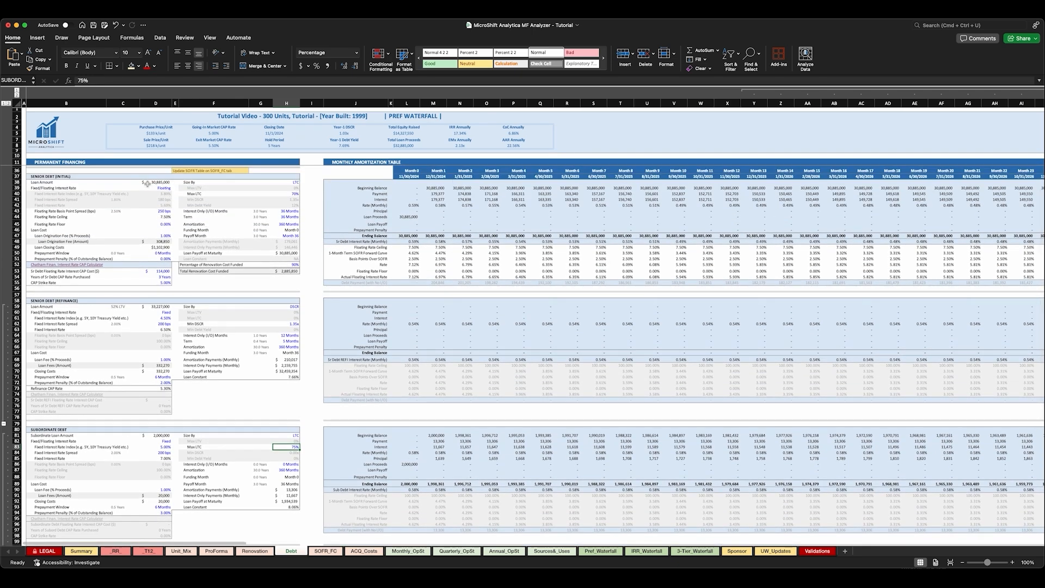
scroll(114, 418, "down", 1)
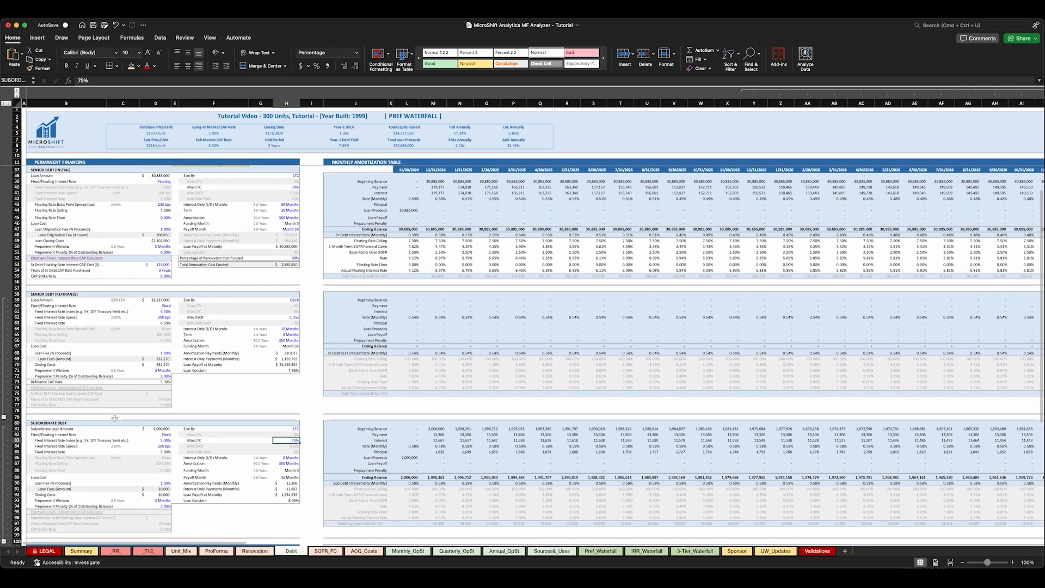
Set the subordinate debt's Interest Only period to 36 months.
left_click(289, 458)
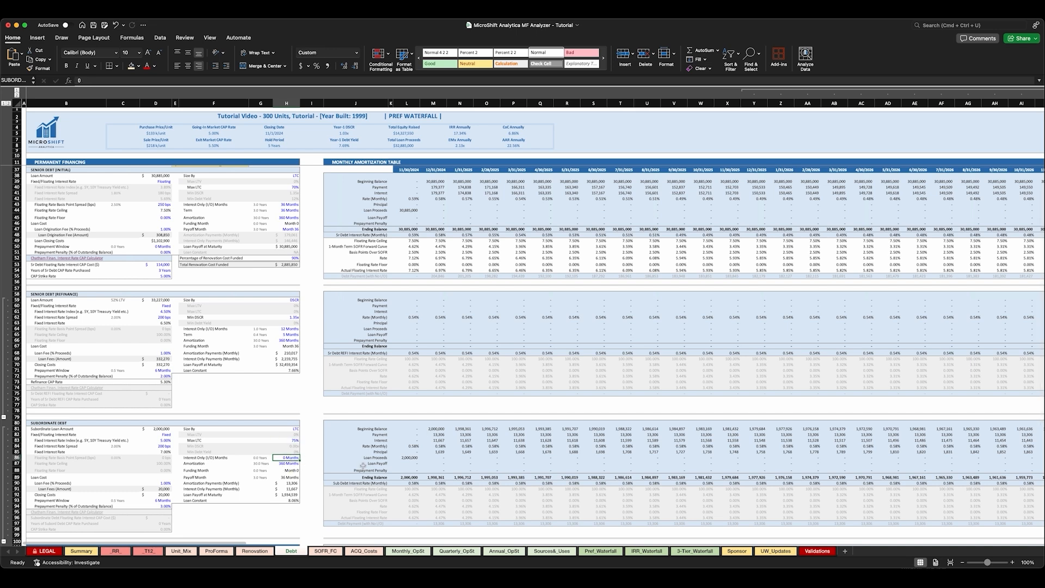
type("6")
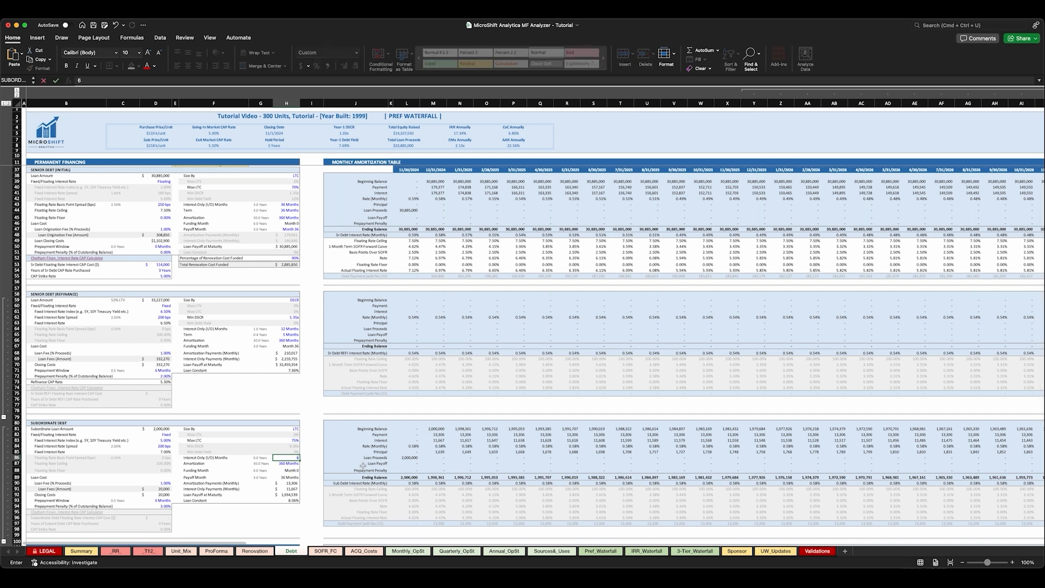
key("Return")
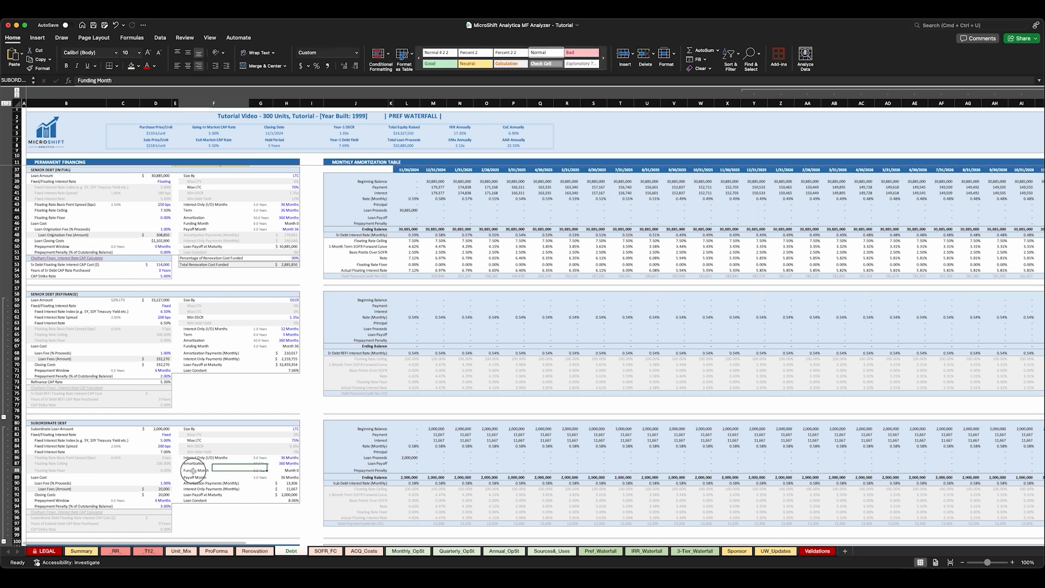
Examine the subordinate debt's Funding Month and Payoff Month and compare them with the senior loans' terms.
left_click(292, 471)
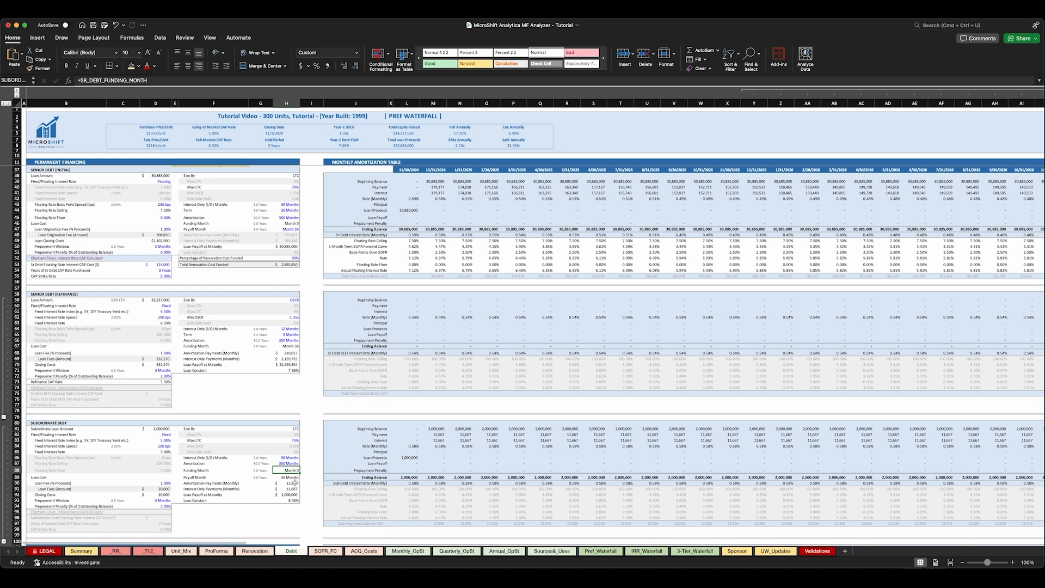
scroll(294, 482, "up", 1)
left_click_drag(198, 482, 287, 483)
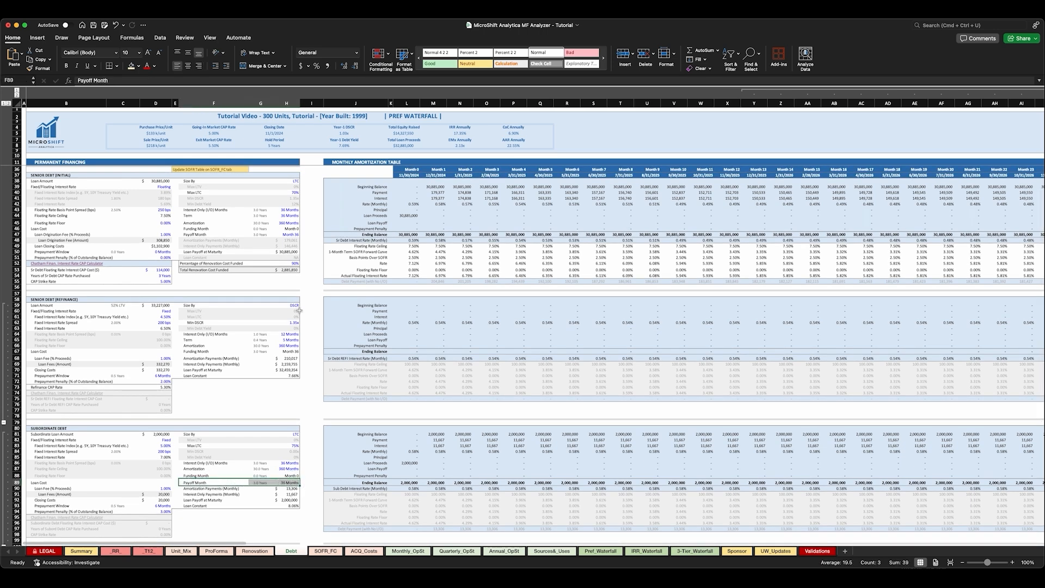
scroll(298, 314, "up", 3)
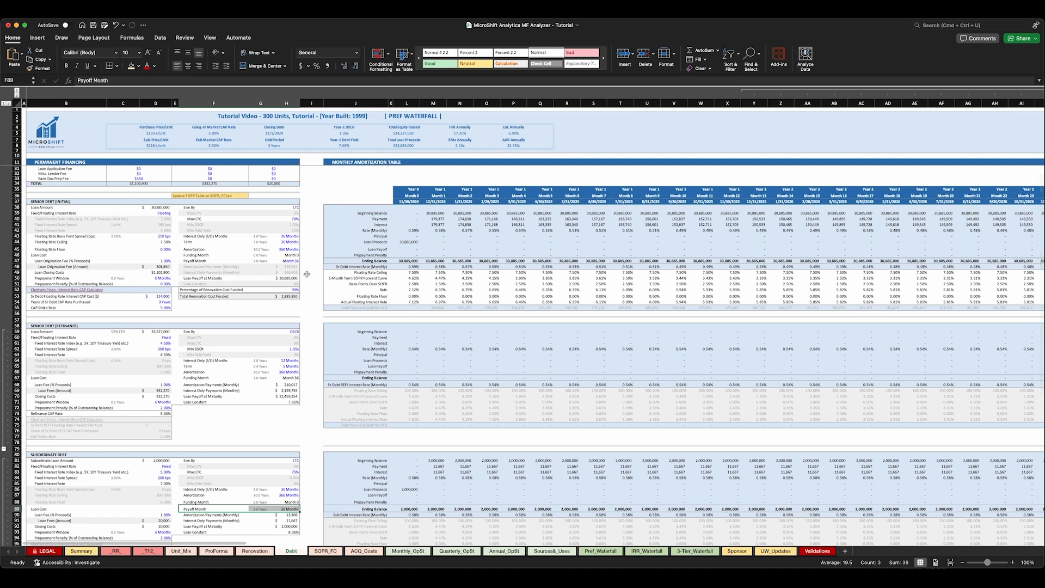
scroll(298, 402, "down", 5)
scroll(298, 401, "up", 5)
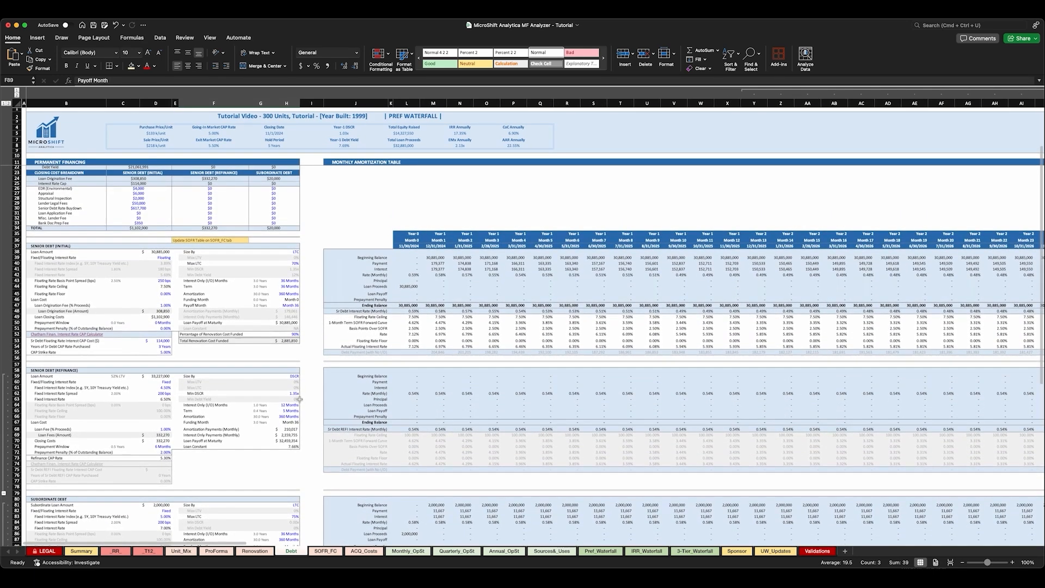
scroll(302, 391, "down", 5)
left_click(310, 376)
scroll(305, 376, "up", 6)
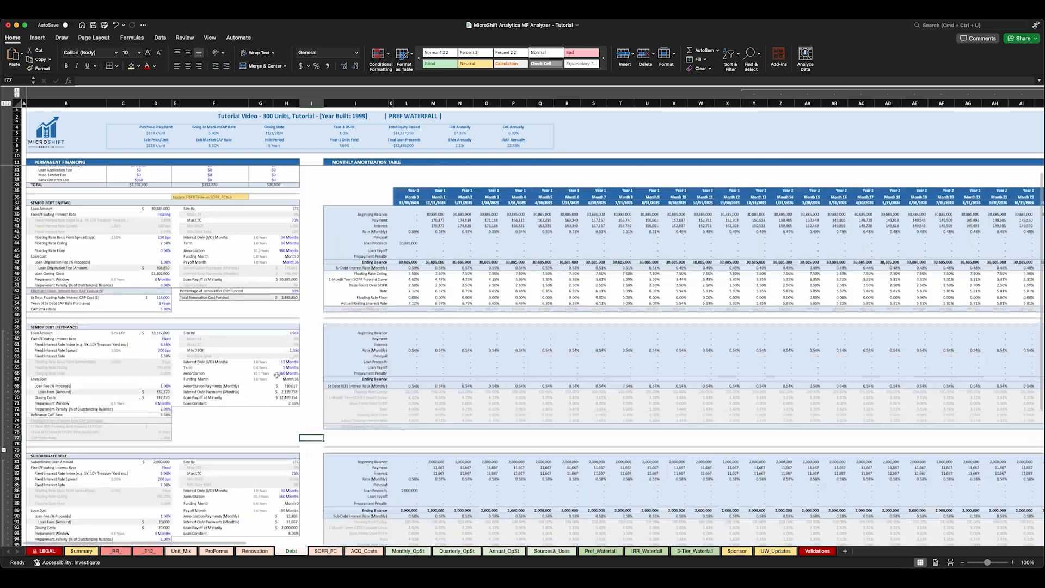
scroll(280, 373, "up", 2)
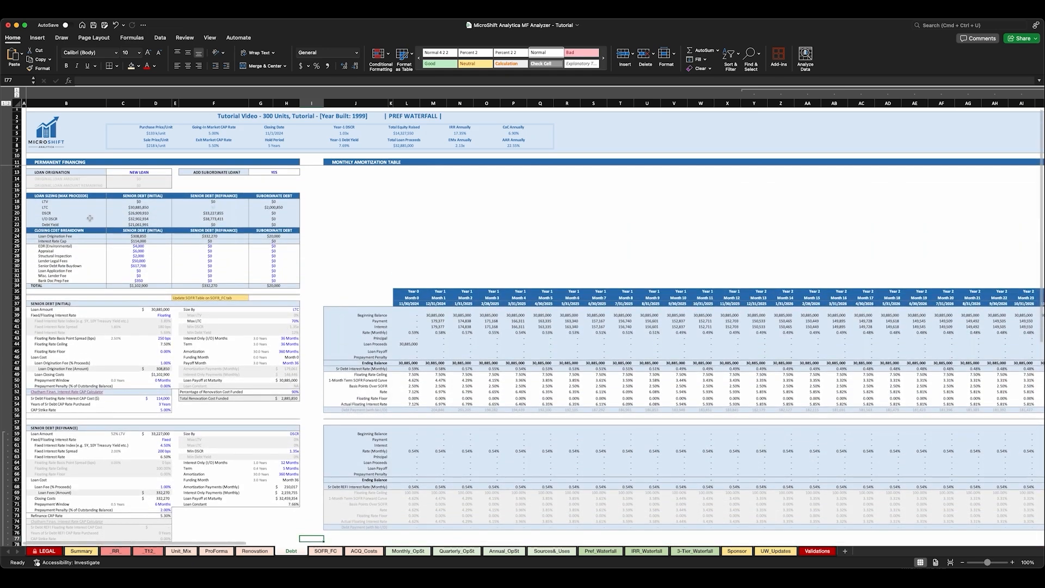
Examine the LTC max proceeds of the initial senior and subordinate debt, and the refinance debt's Funding Month formula.
left_click(141, 207)
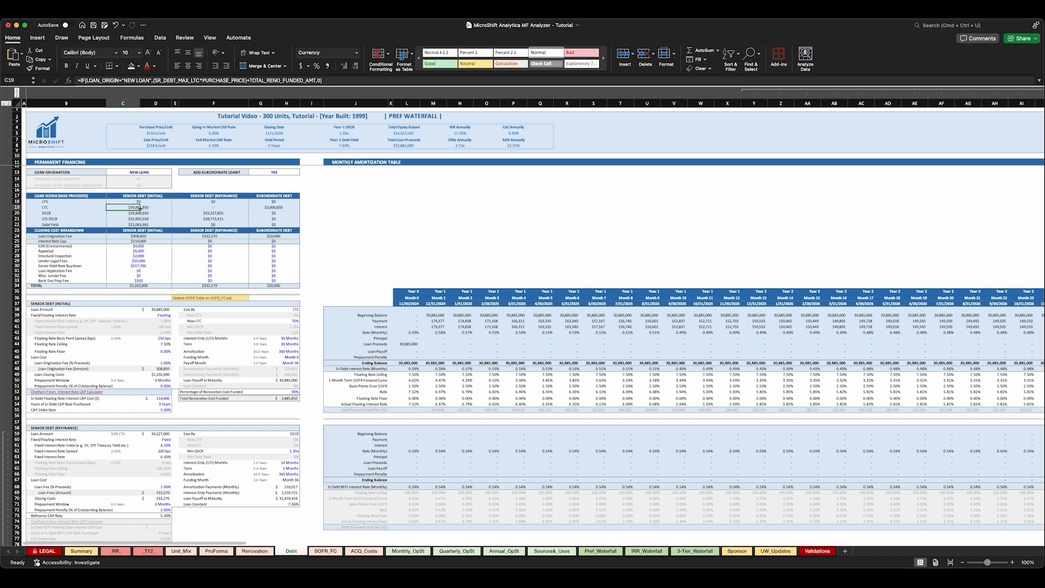
left_click(280, 208)
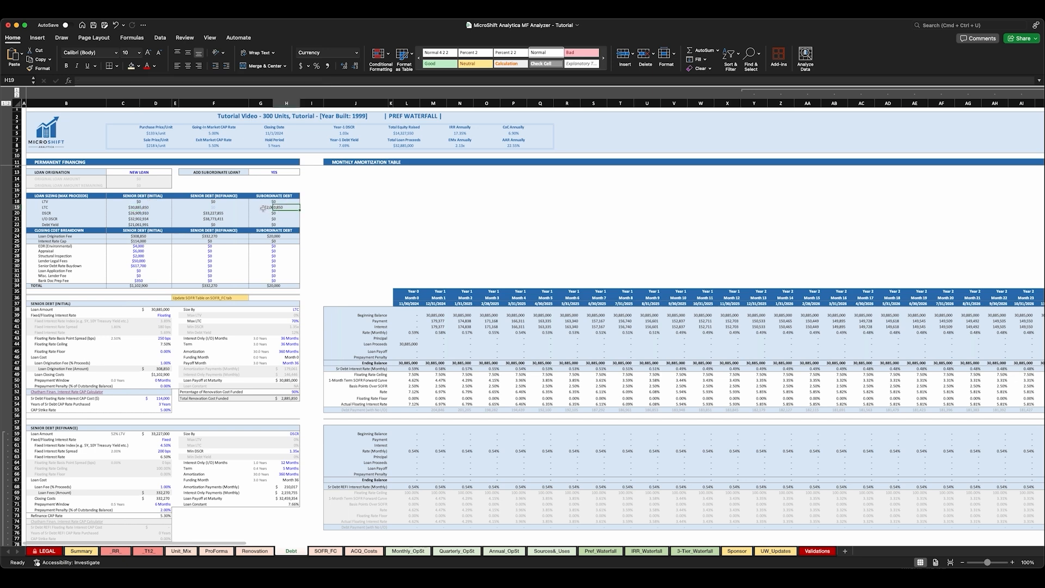
scroll(296, 277, "down", 5)
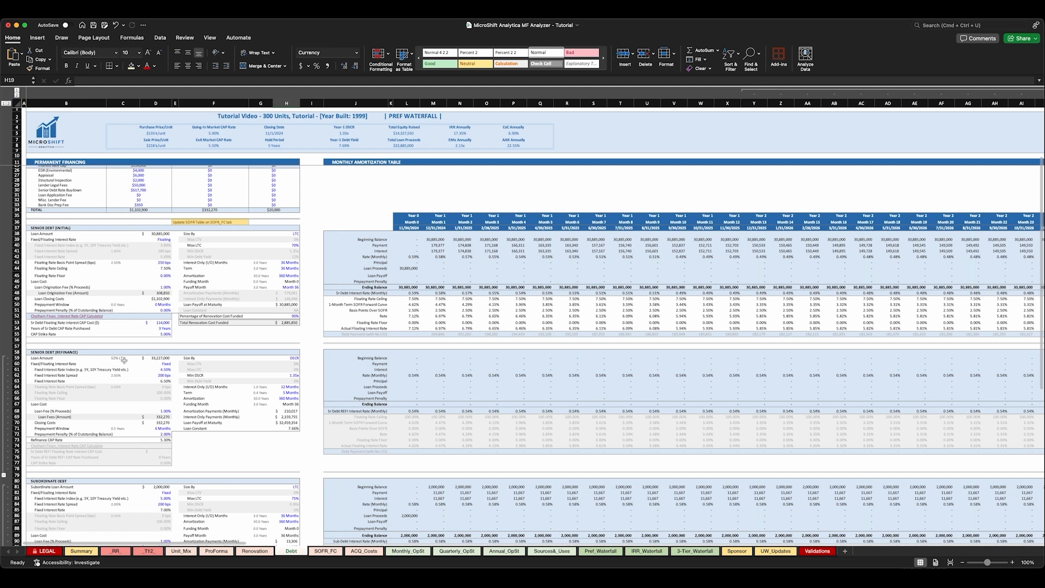
left_click(290, 404)
Examine the Annual Amortization Table down to the total financing section, checking the Year 3 and Year 5 loan payoffs.
scroll(605, 422, "right", 1)
scroll(620, 420, "right", 20)
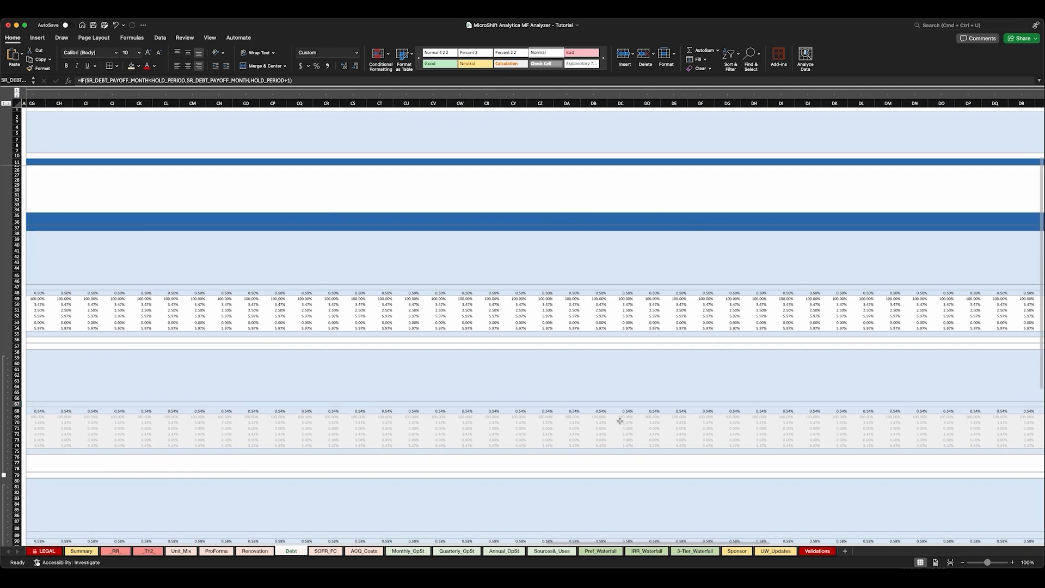
scroll(700, 437, "down", 3)
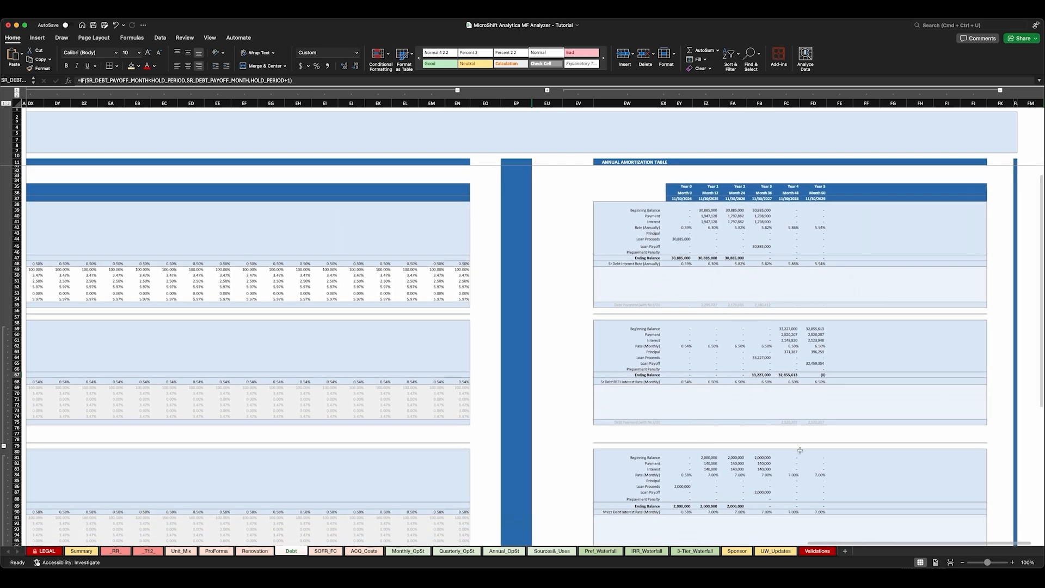
scroll(805, 458, "down", 5)
scroll(802, 426, "down", 8)
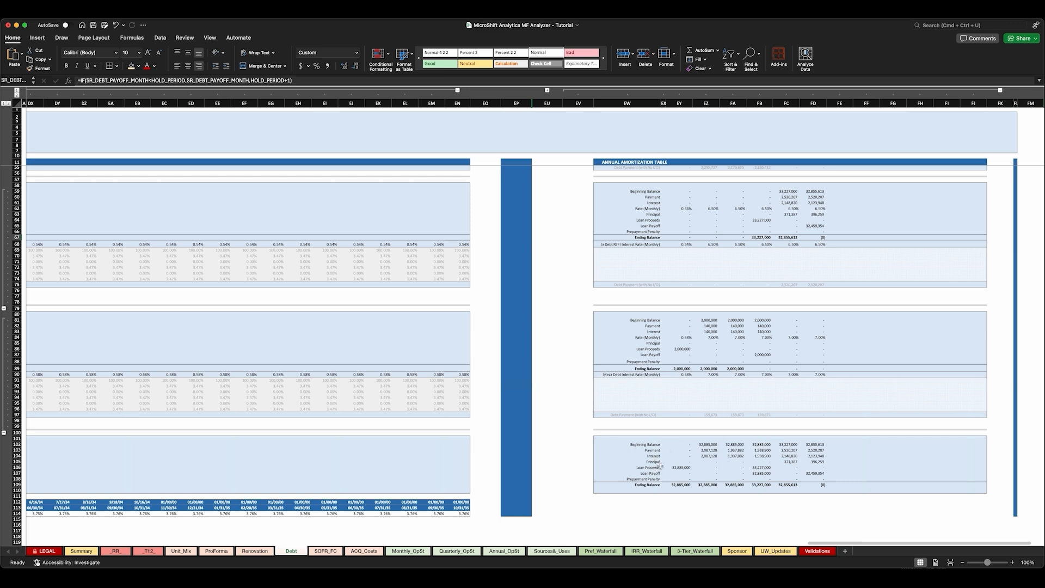
left_click(760, 473)
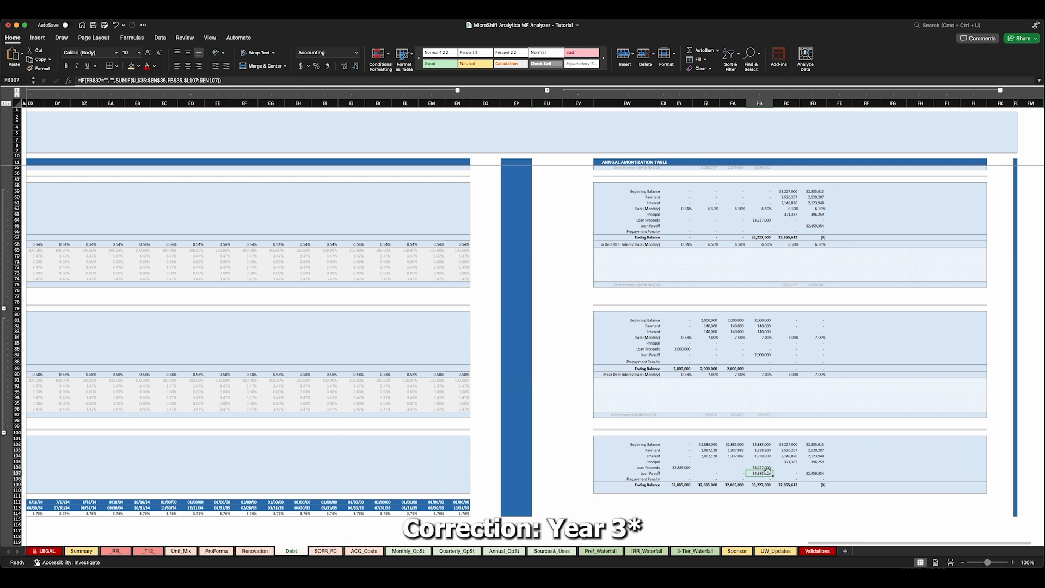
left_click(815, 473)
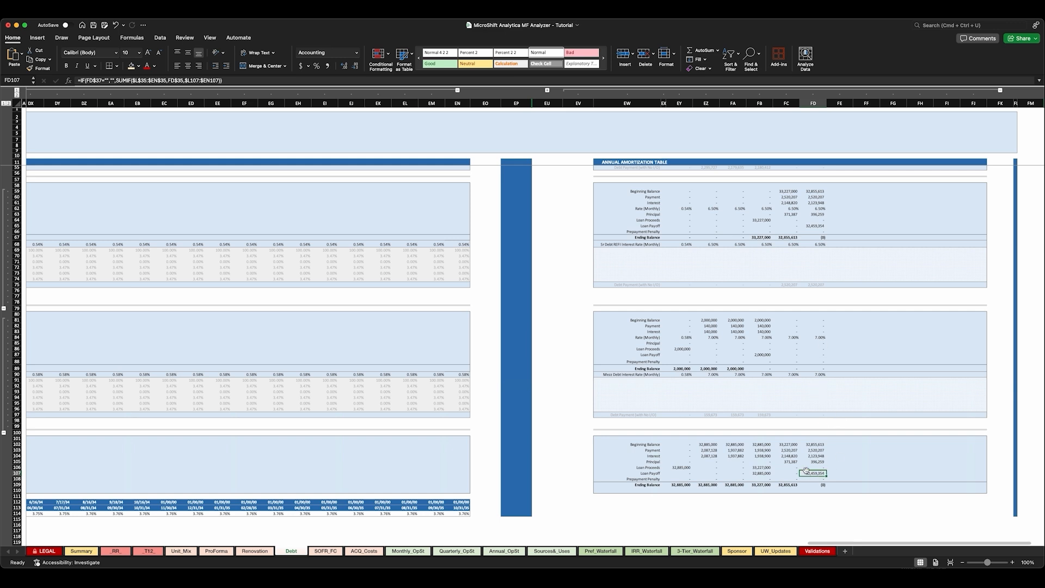
scroll(446, 471, "left", 15)
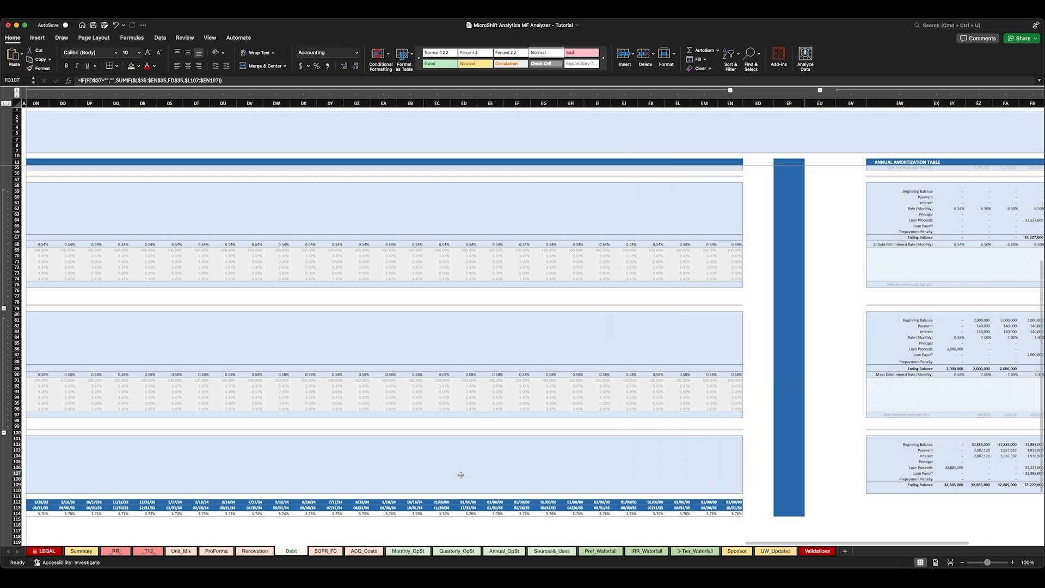
scroll(481, 473, "left", 17)
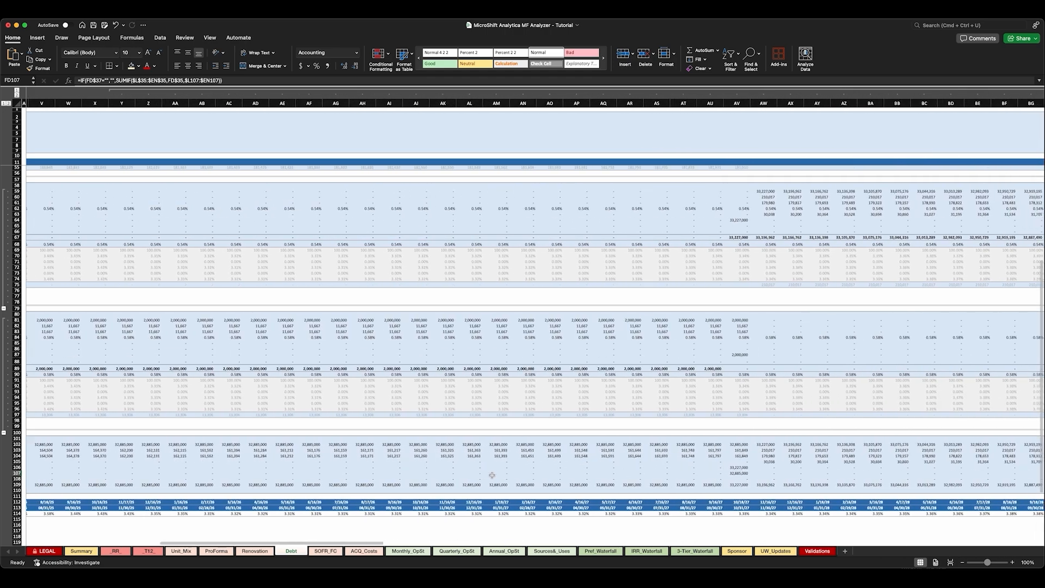
View the SOFR_FC sheet's instructions for updating the forward curve data and return to the Debt sheet.
scroll(496, 472, "up", 15)
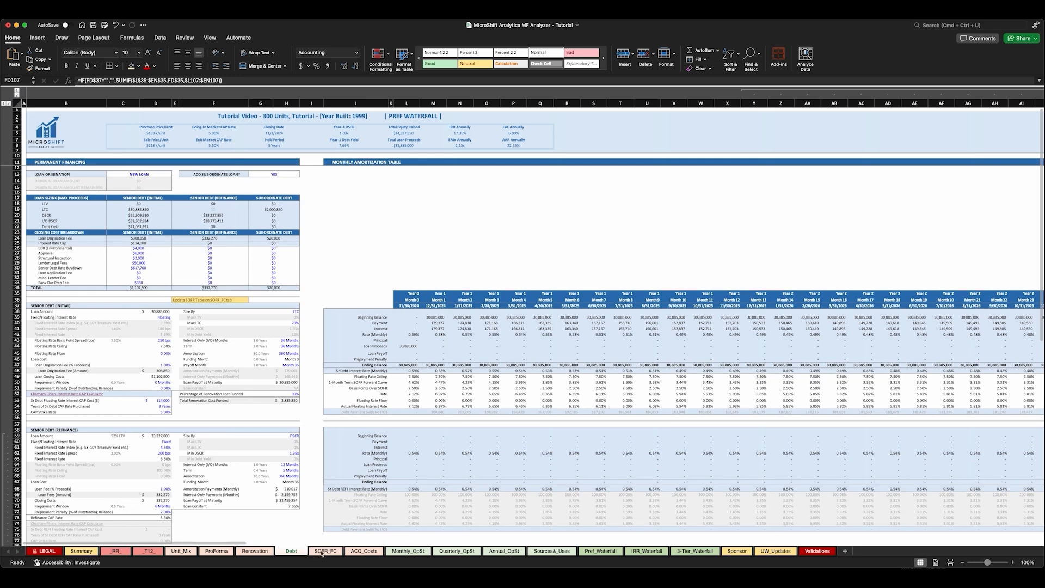
left_click(324, 550)
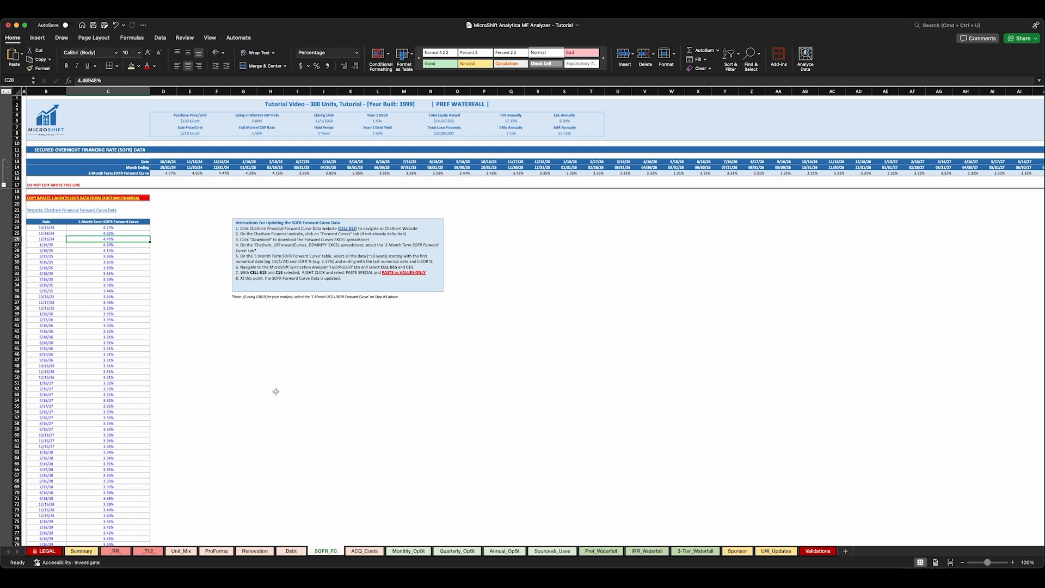
left_click(291, 550)
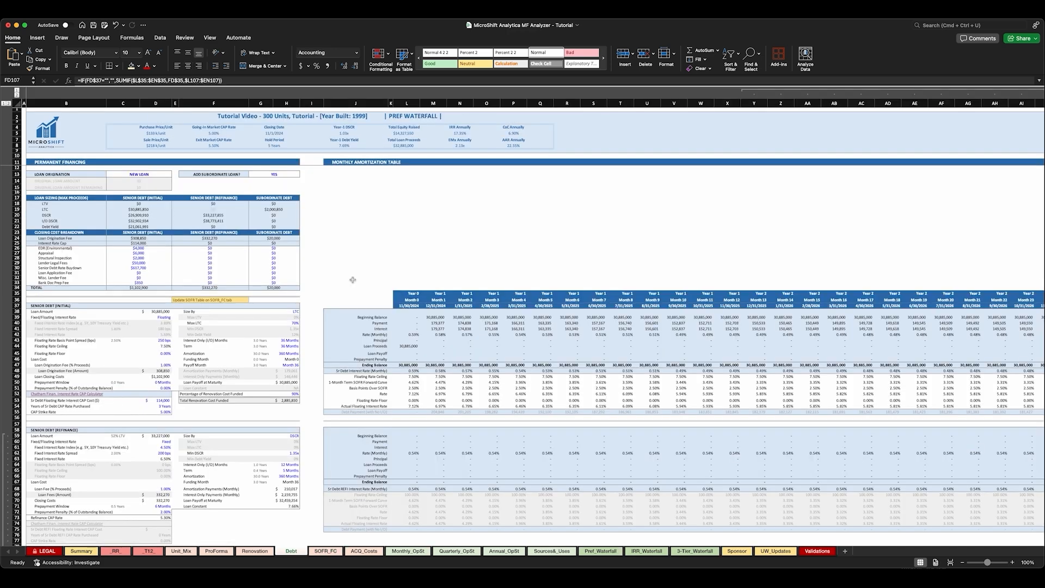